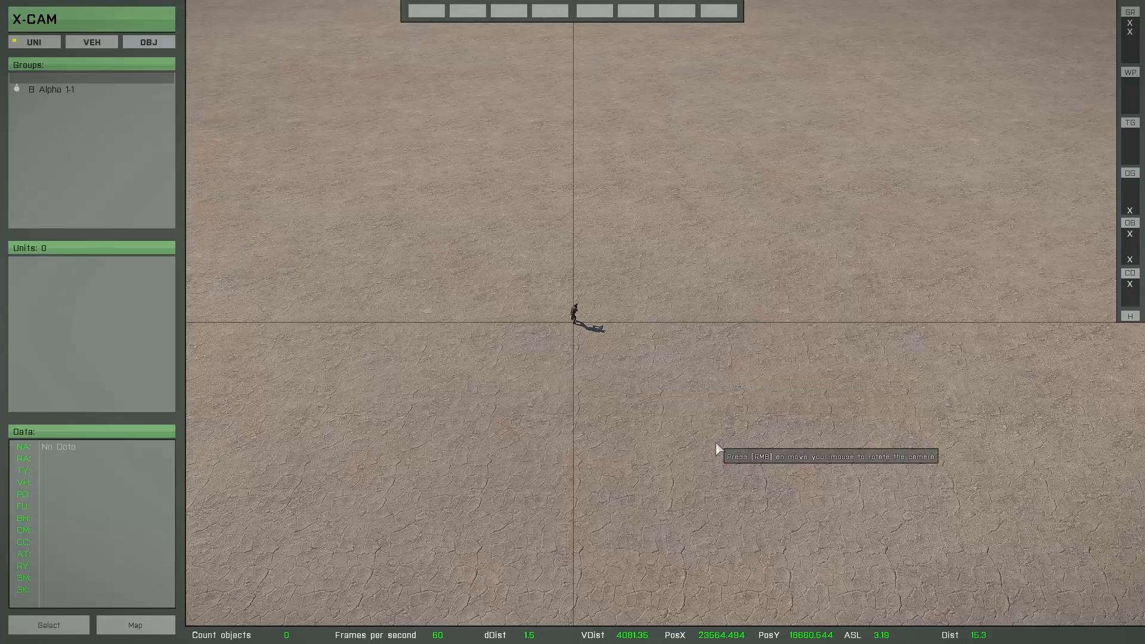
Switch to object mode and load the saved project Tutorial_14
click(144, 44)
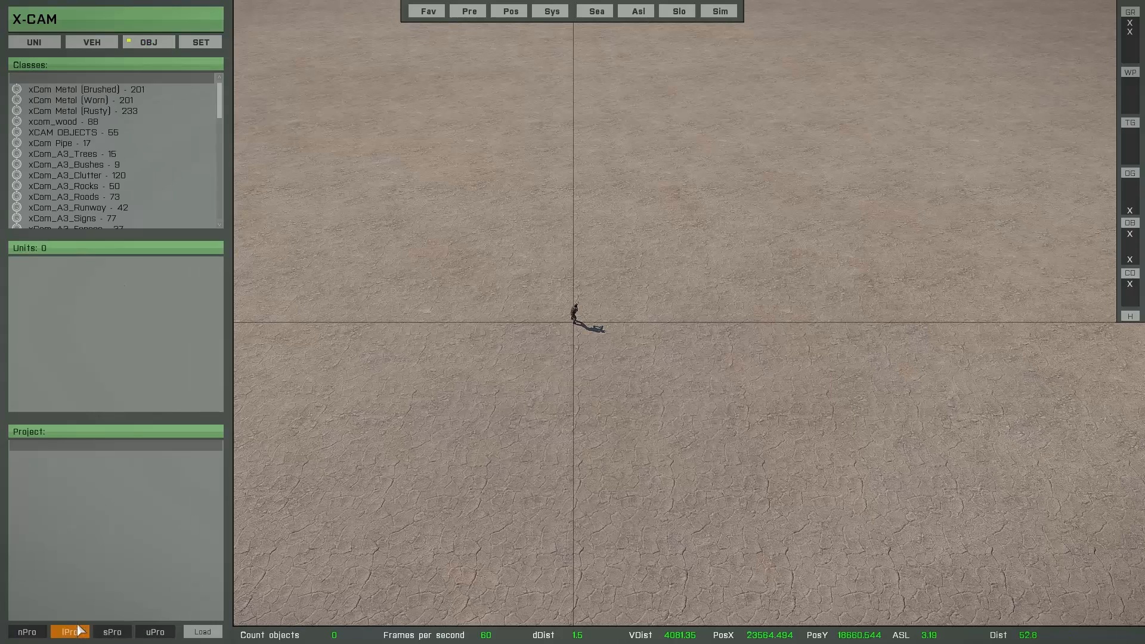
click(72, 630)
click(501, 193)
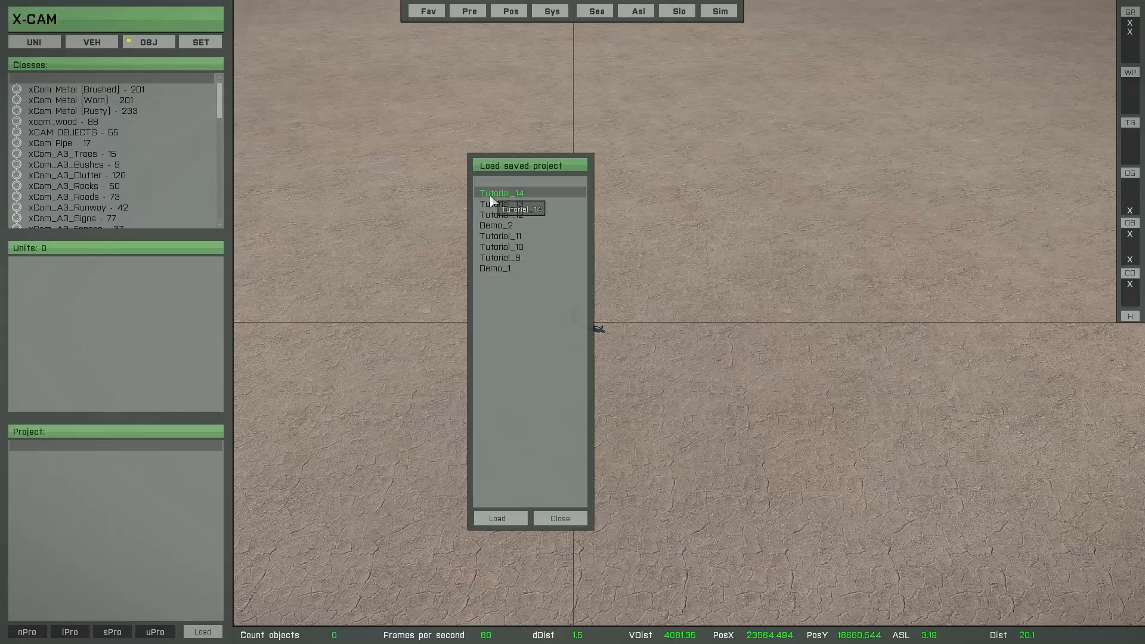
click(495, 520)
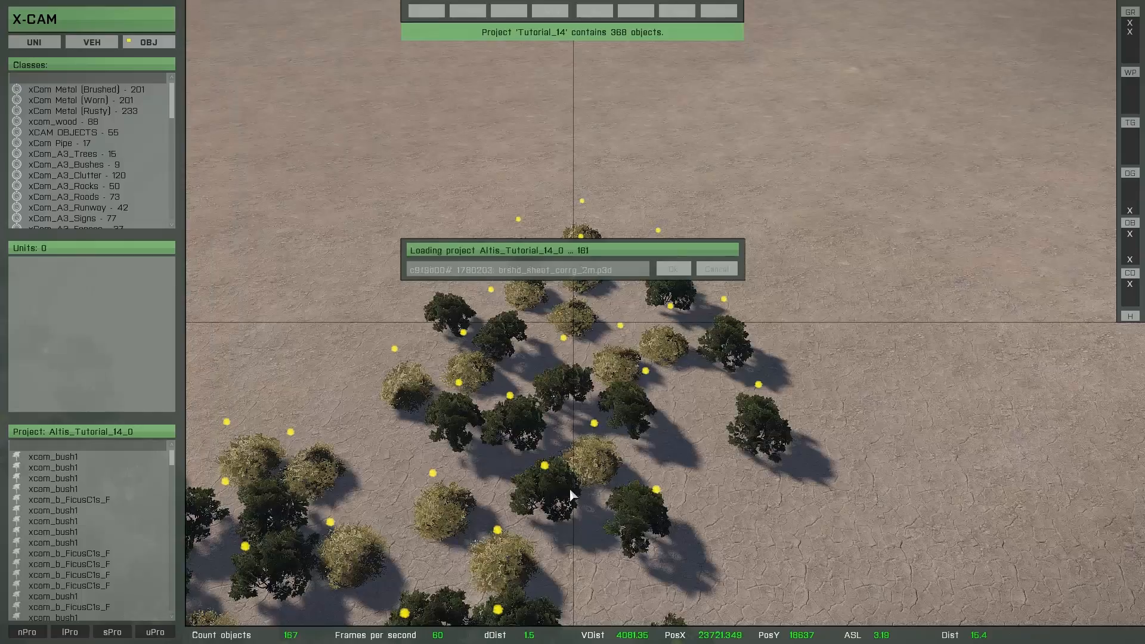
key(a)
key(q)
key(s)
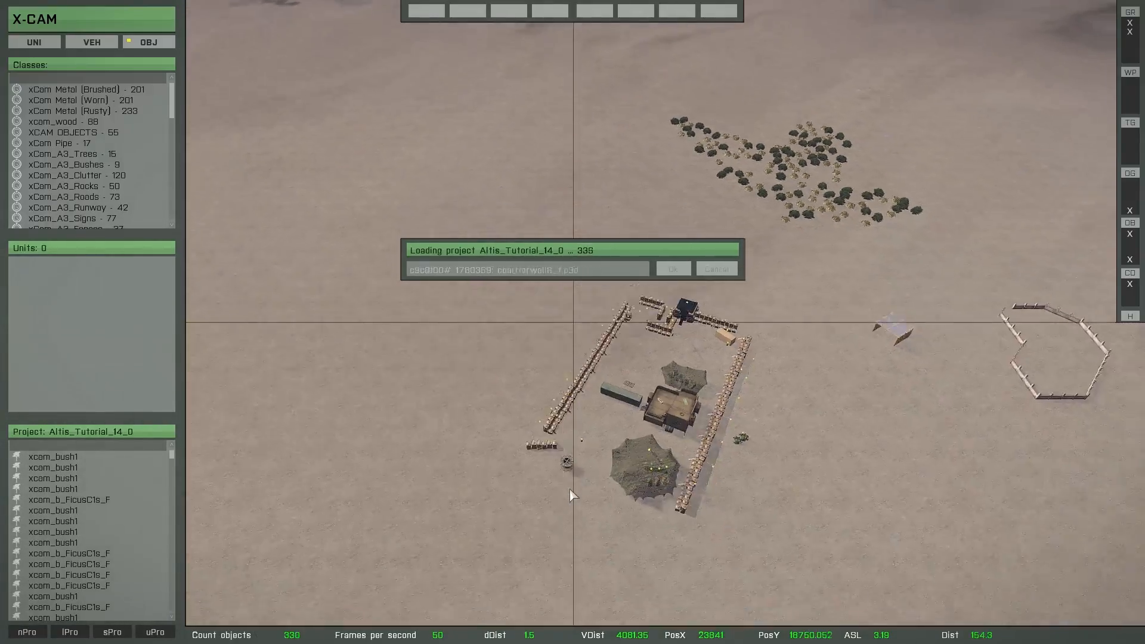
key(d)
right_drag(640, 456, 531, 485)
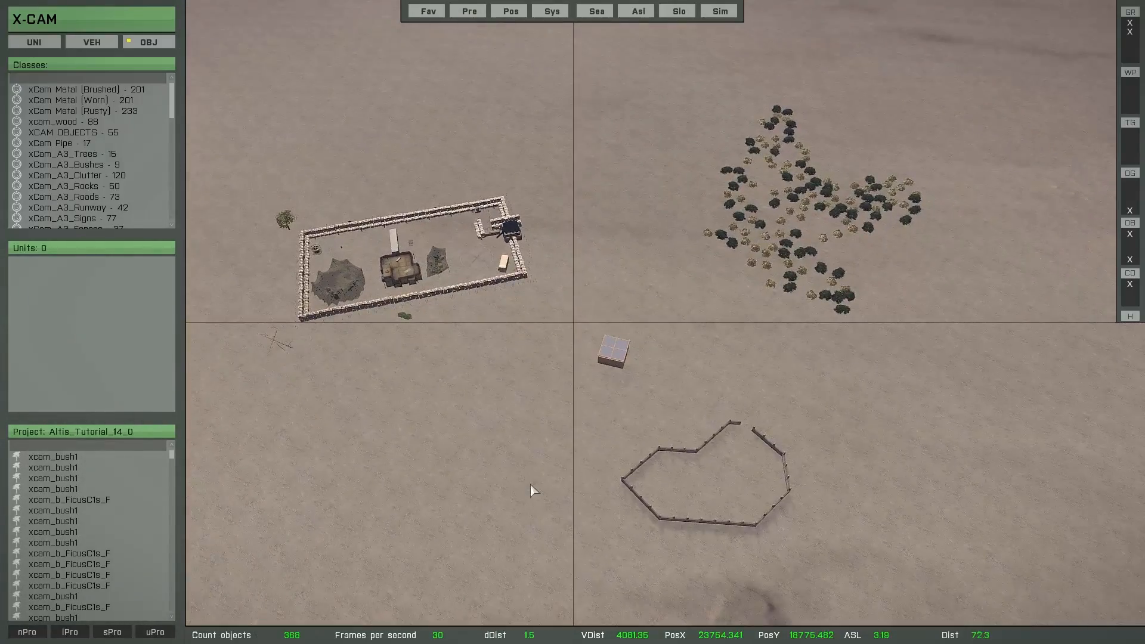
Show the favorites list, create a new favorite named tutorial and open it
click(428, 12)
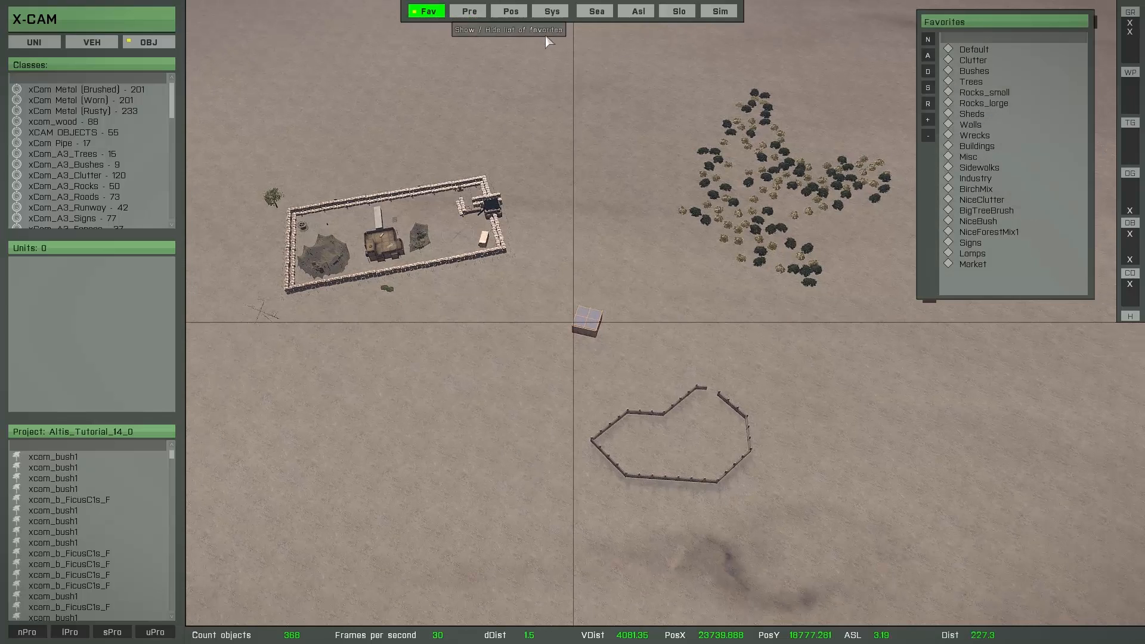
click(929, 40)
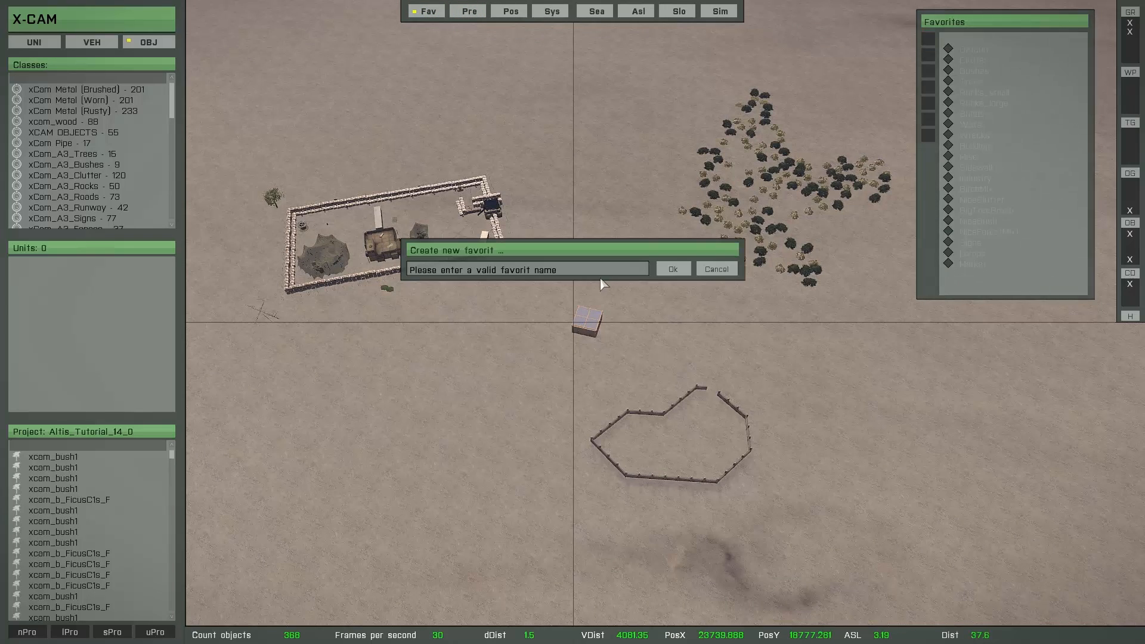
click(589, 272)
text(tutorial)
key(Return)
double_click(977, 278)
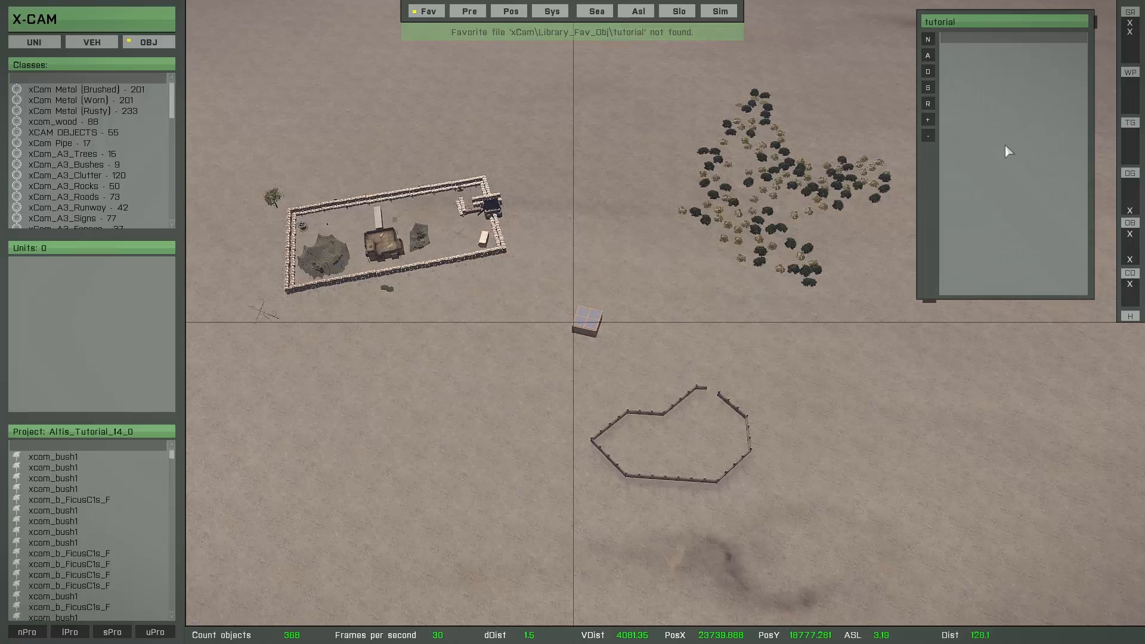
Add the object classes of the small sheet-roofed shelter to the tutorial favorite and return to the favorites list
drag(530, 285, 633, 358)
key(w)
right_drag(638, 362, 663, 371)
key(f)
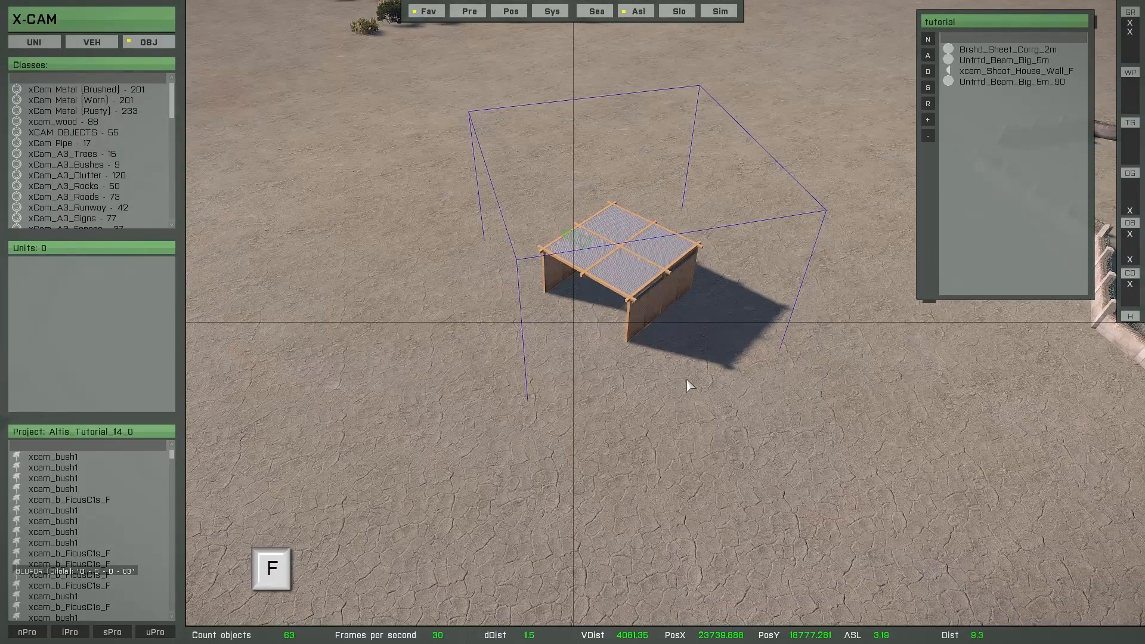
key(s)
click(686, 381)
key(s)
right_drag(674, 366, 520, 404)
key(s)
key(q)
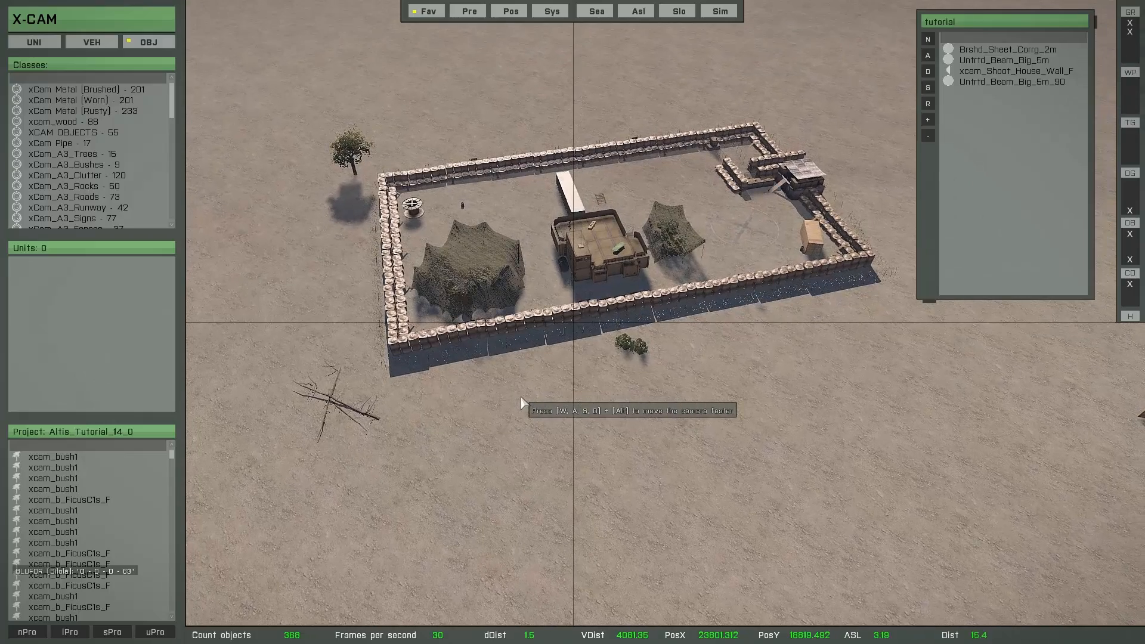
right_drag(609, 396, 536, 405)
right_click(972, 226)
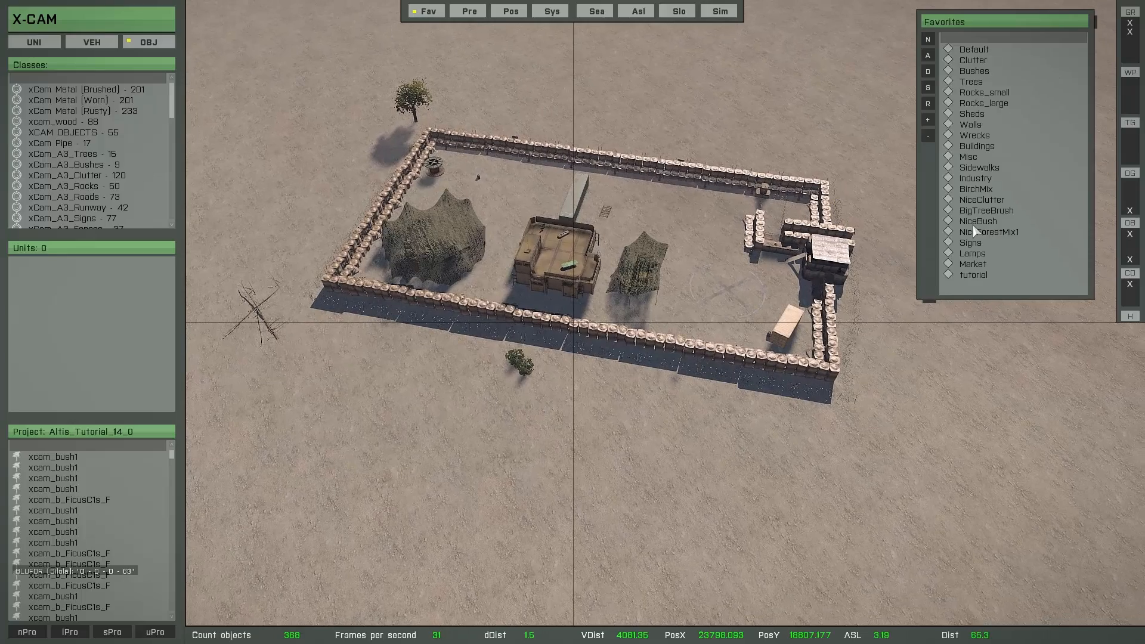
Select the whole walled camp, save the selection as a new favorite named Test and open it to review its contents
right_drag(525, 416, 509, 446)
scroll(518, 432, down, 3)
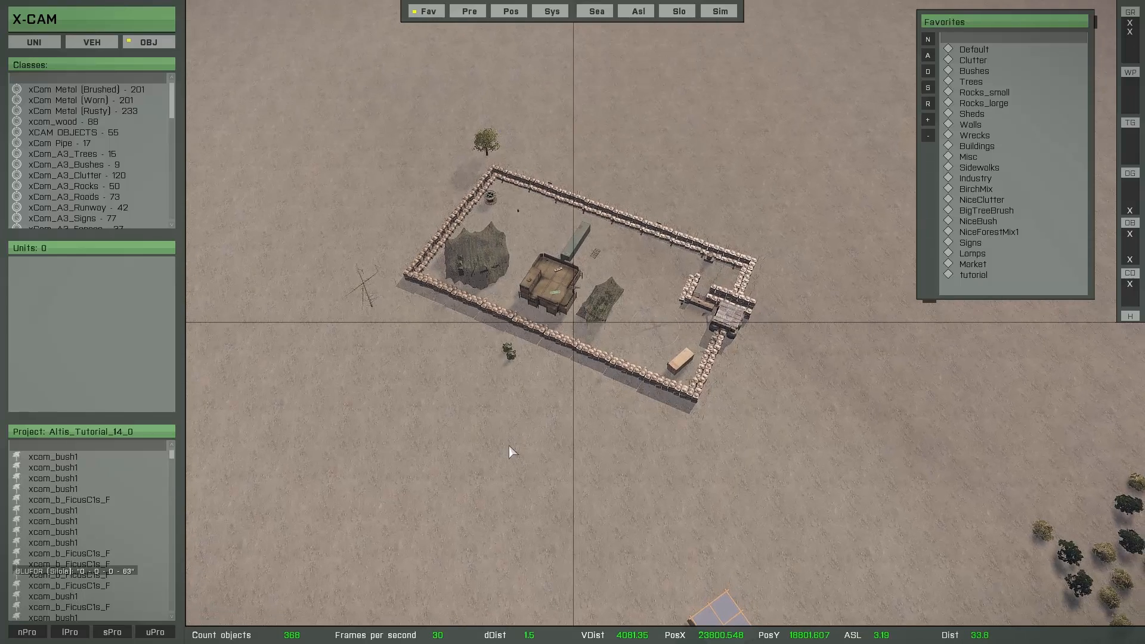
key(space)
drag(294, 89, 836, 453)
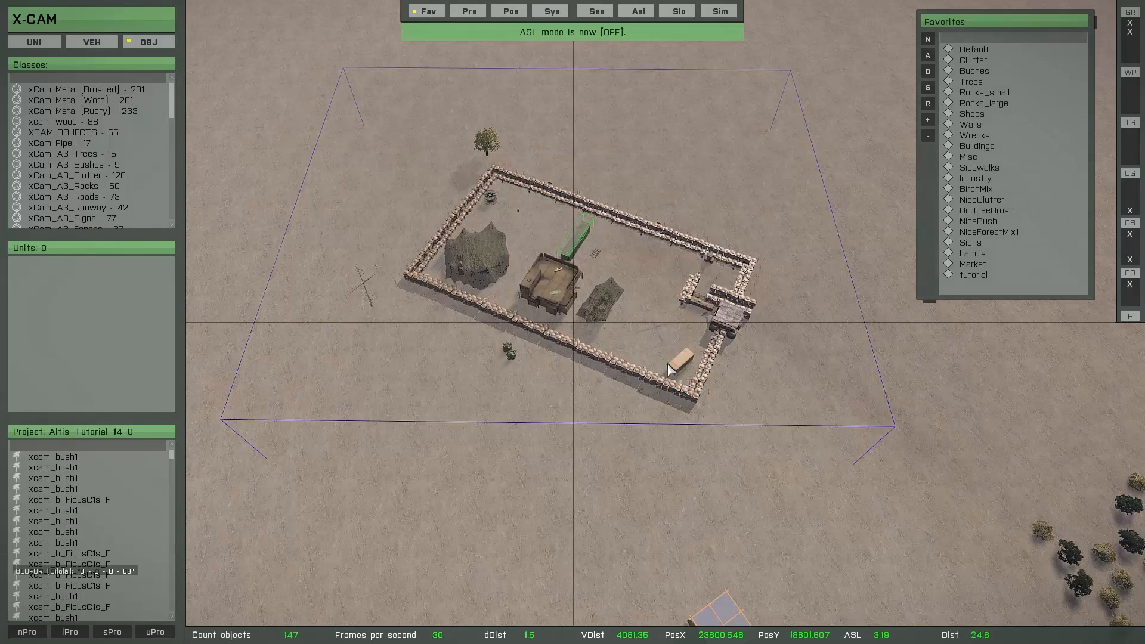
click(929, 40)
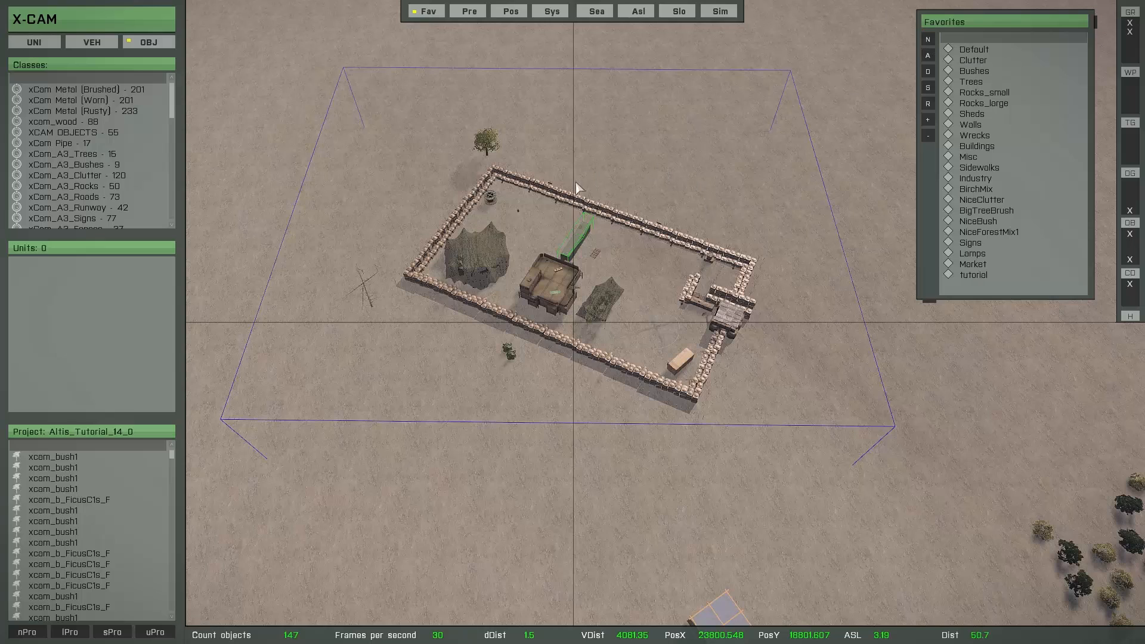
click(926, 40)
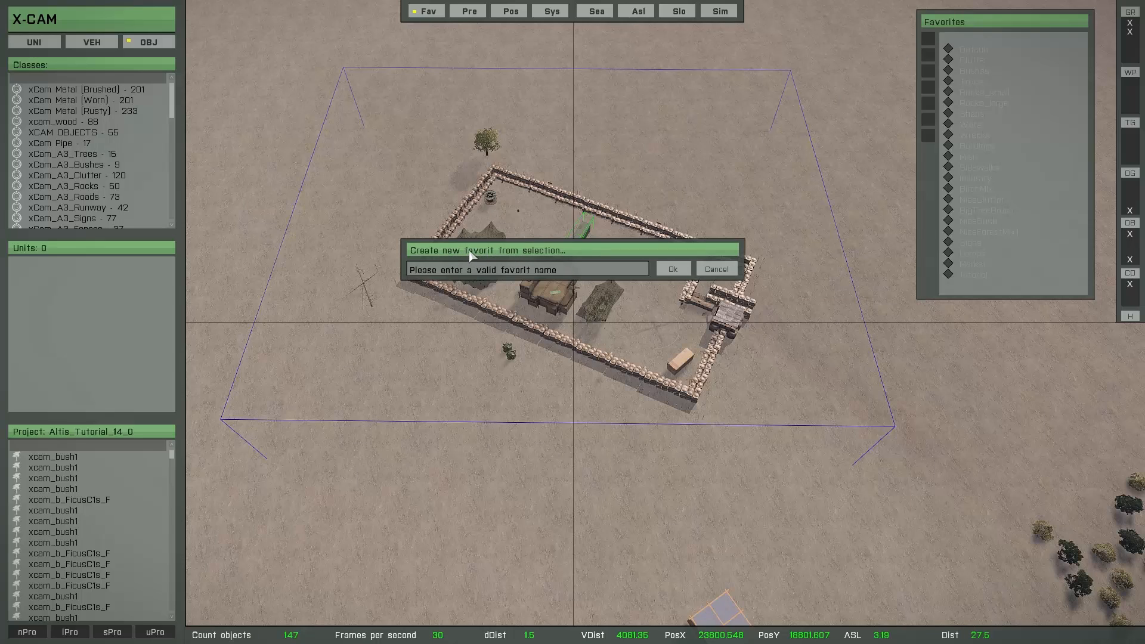
click(547, 270)
text(Test)
key(Return)
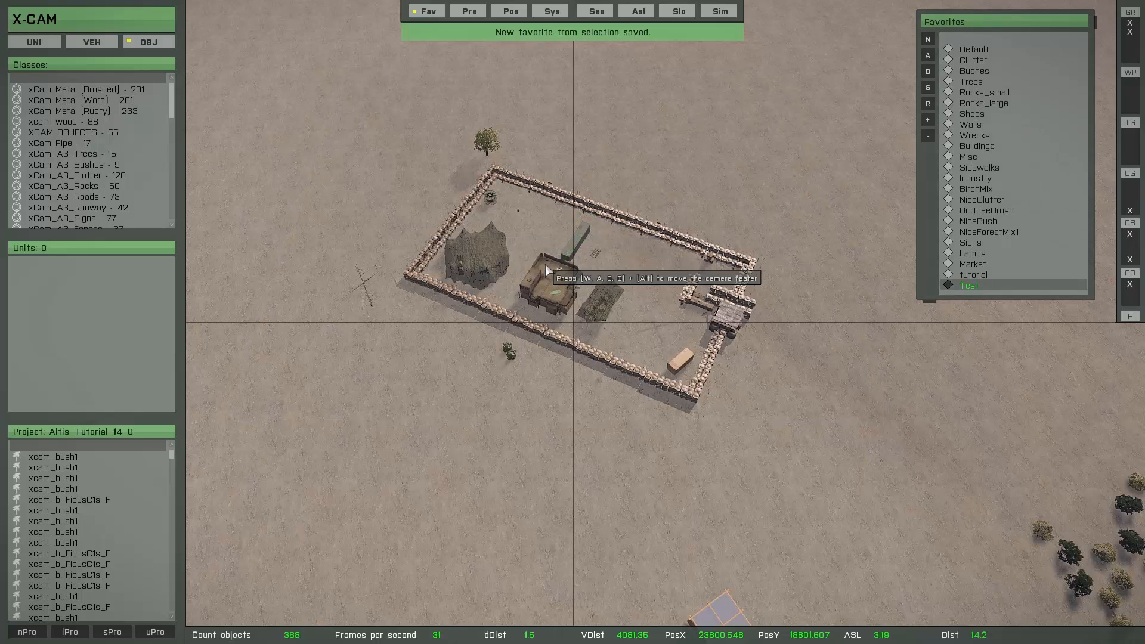
double_click(970, 287)
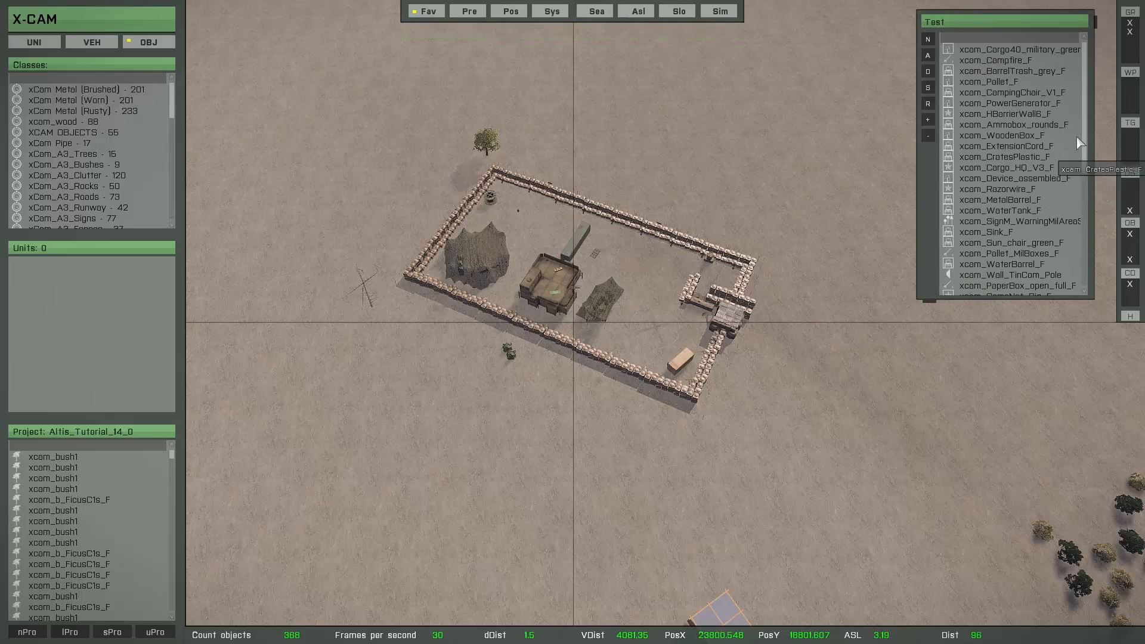
drag(1084, 119, 1091, 264)
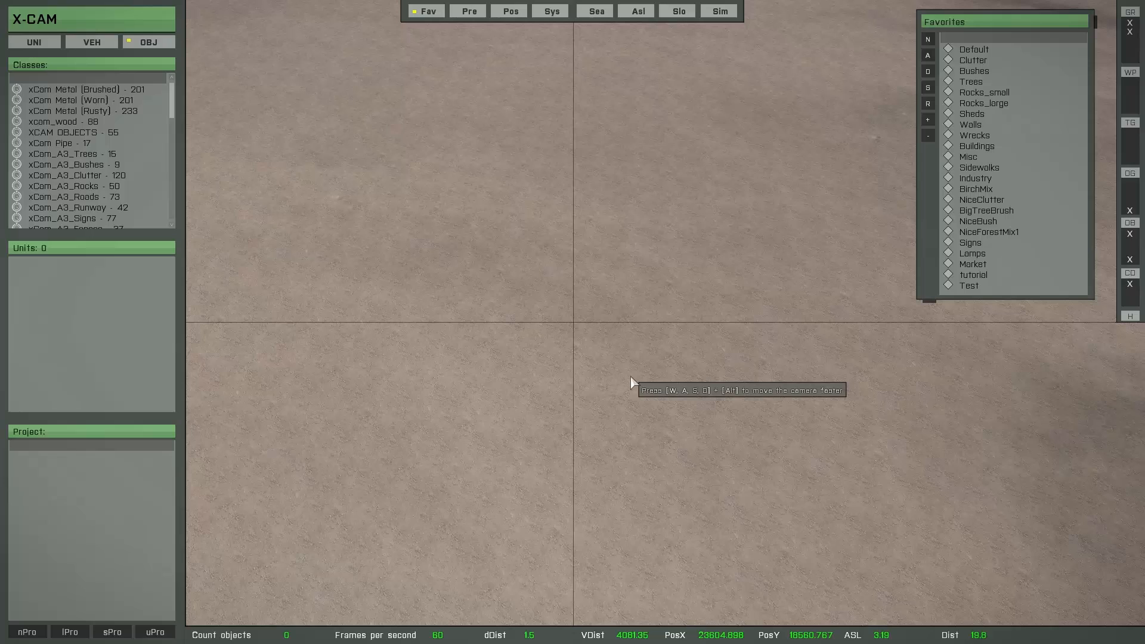
Create a new project named Test_14 and check the contents of the Default favorite
click(984, 52)
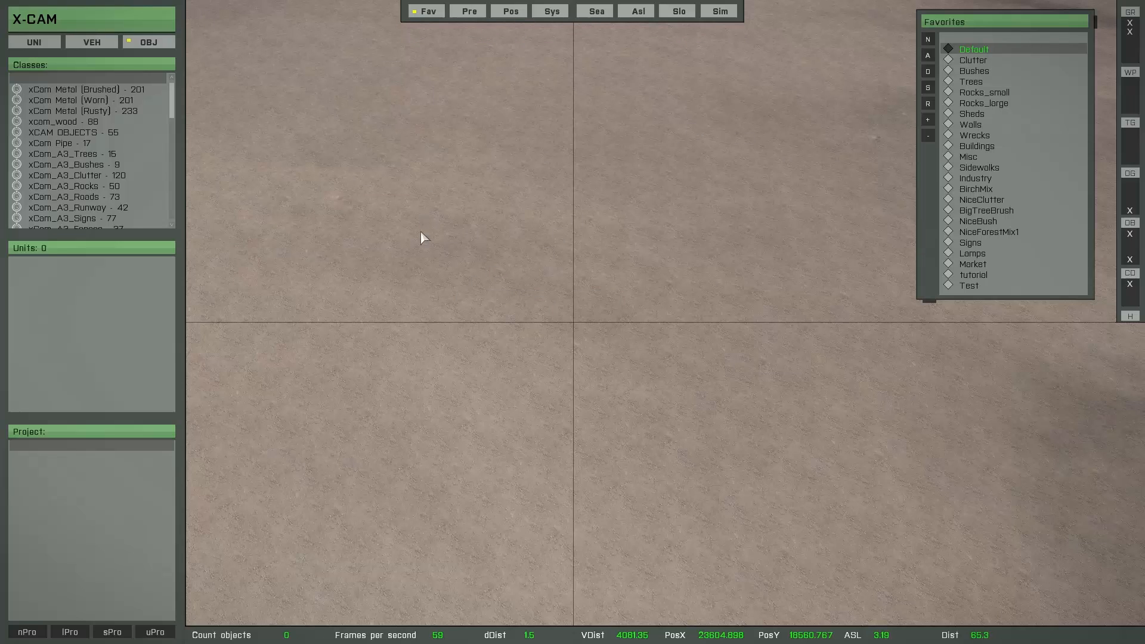
click(27, 632)
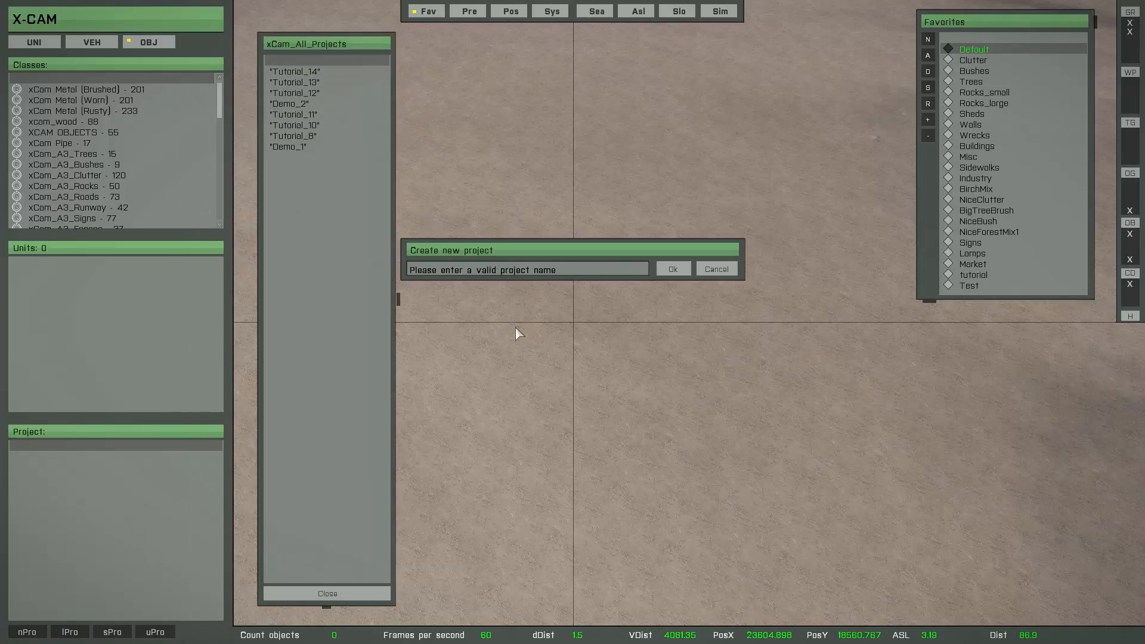
click(495, 271)
text(Test_14)
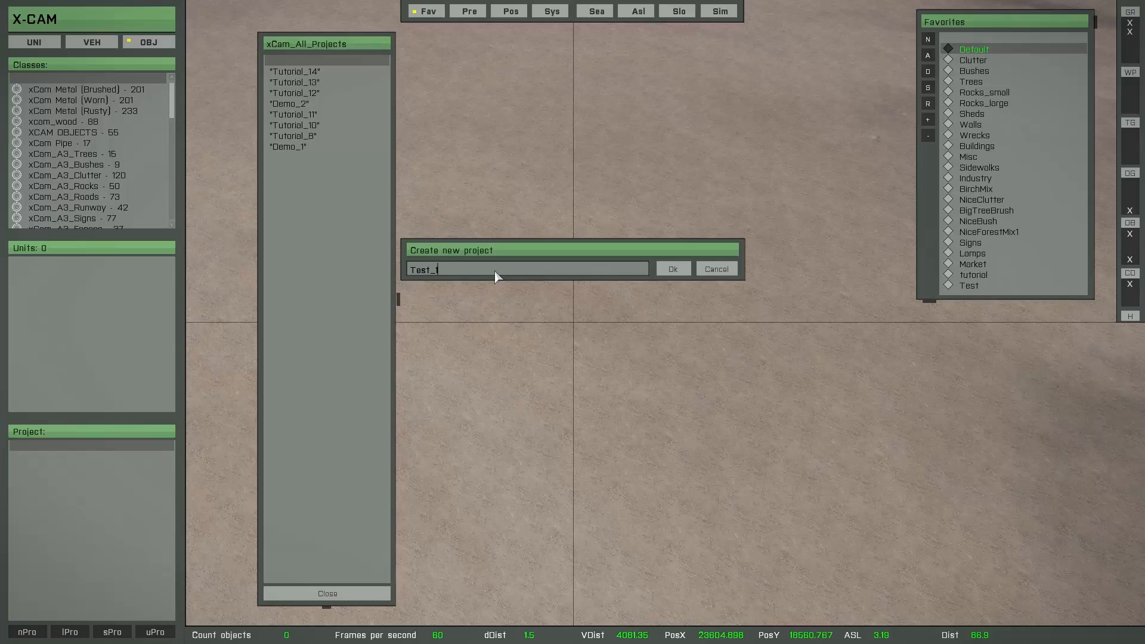
key(Return)
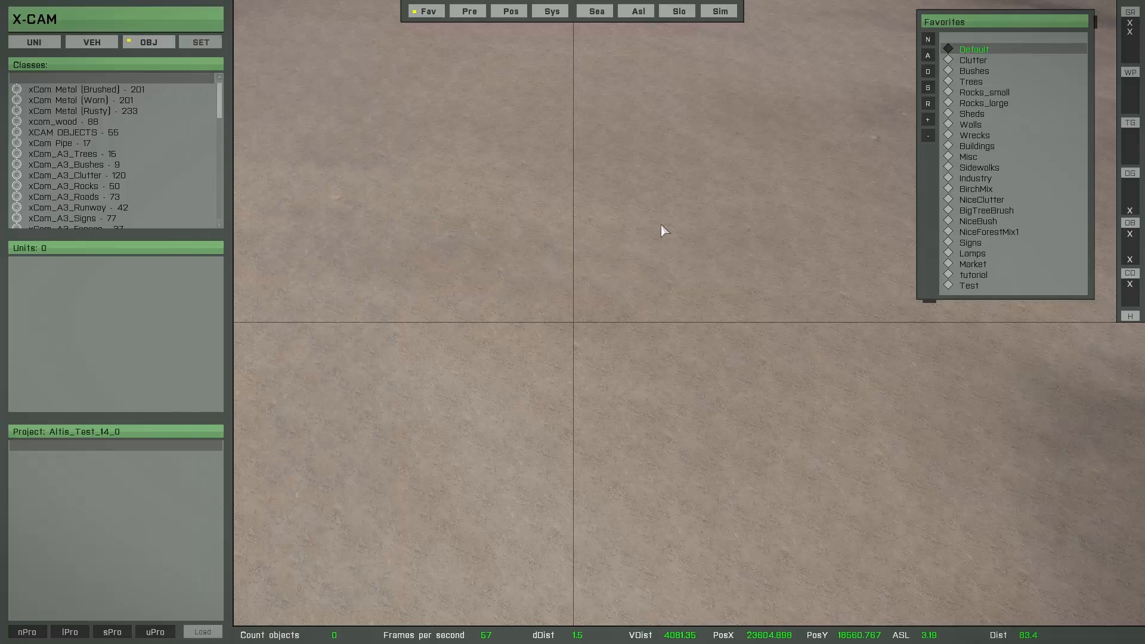
double_click(973, 50)
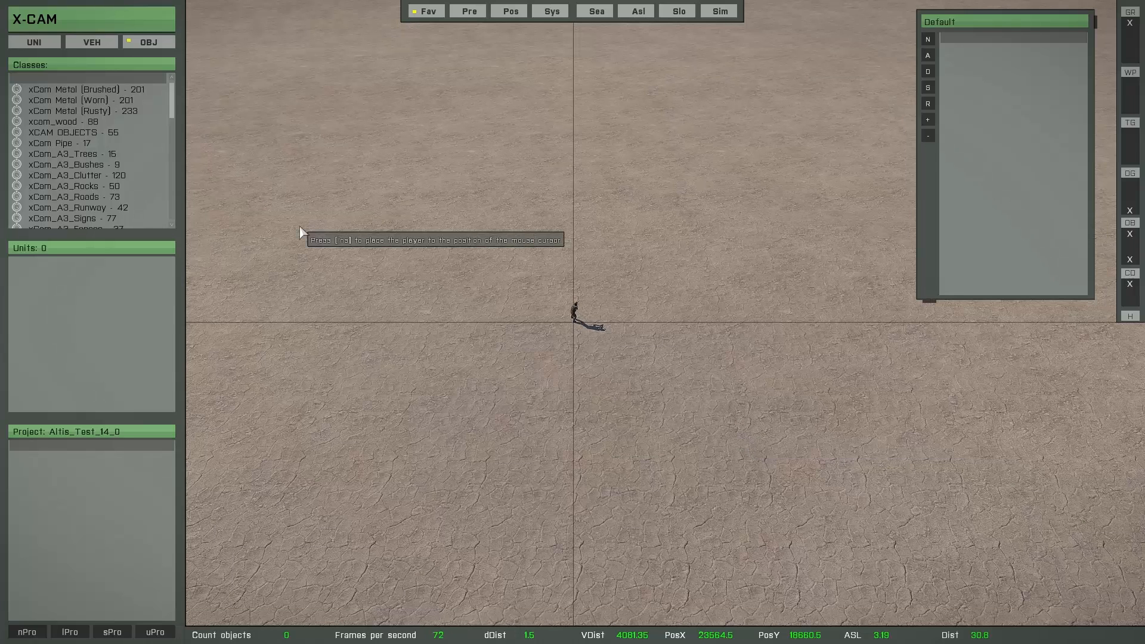
right_click(1019, 207)
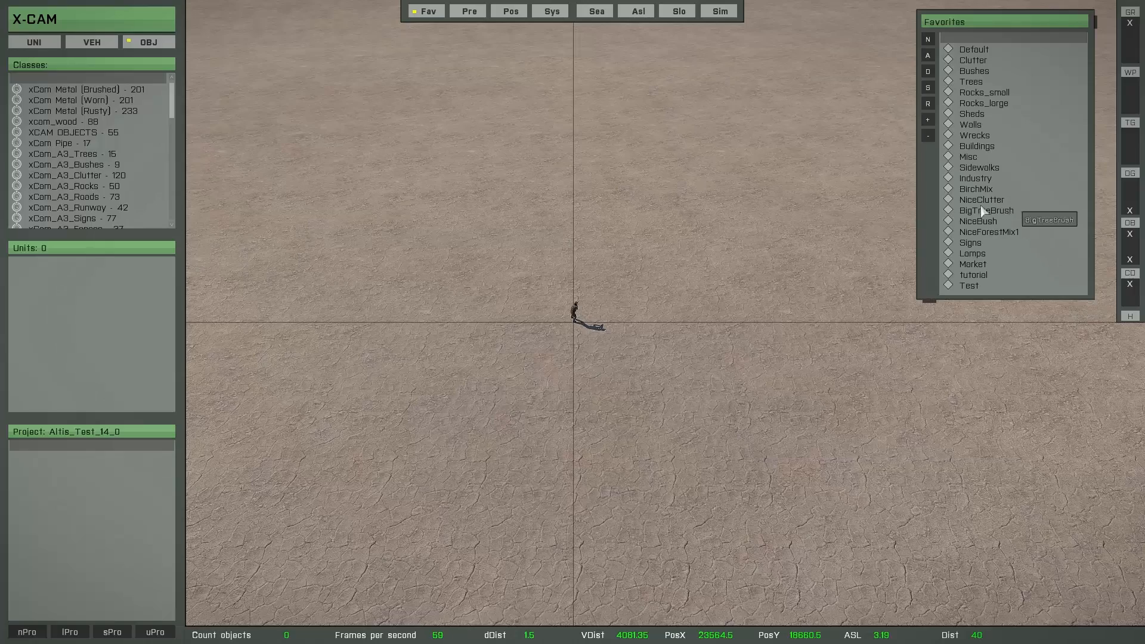
Place six adjoining Land_wand_125_025_300_clean wall segments from XCAM OBJECTS on the open ground near the soldier
click(89, 134)
click(117, 273)
key(s)
key(space)
key(Down)
key(Down)
key(Down)
key(Down)
key(Down)
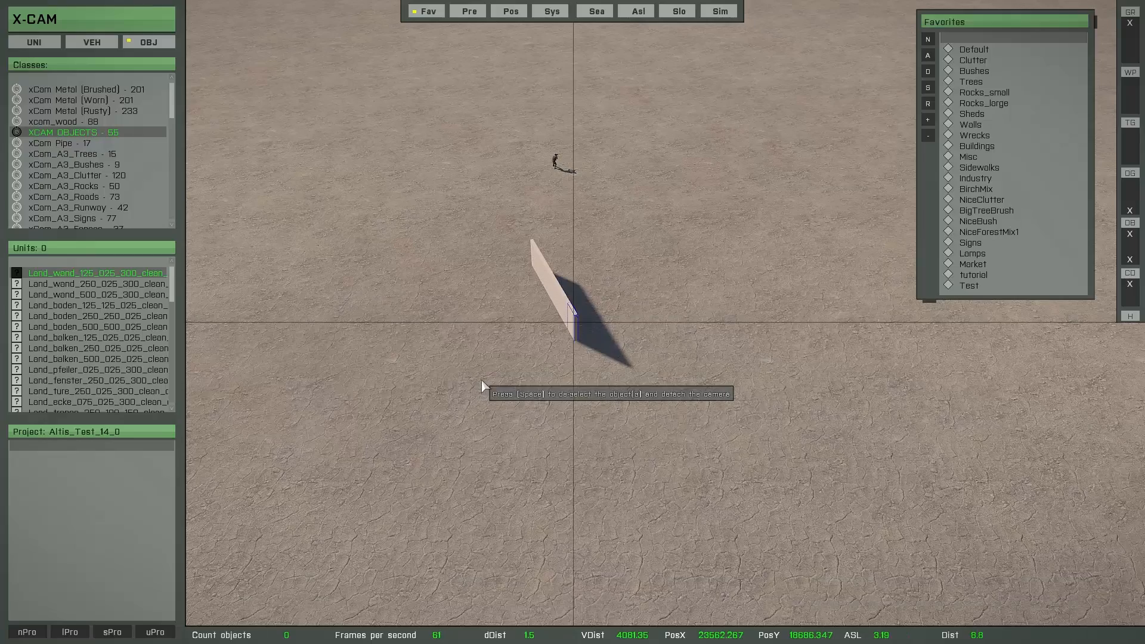
key(space)
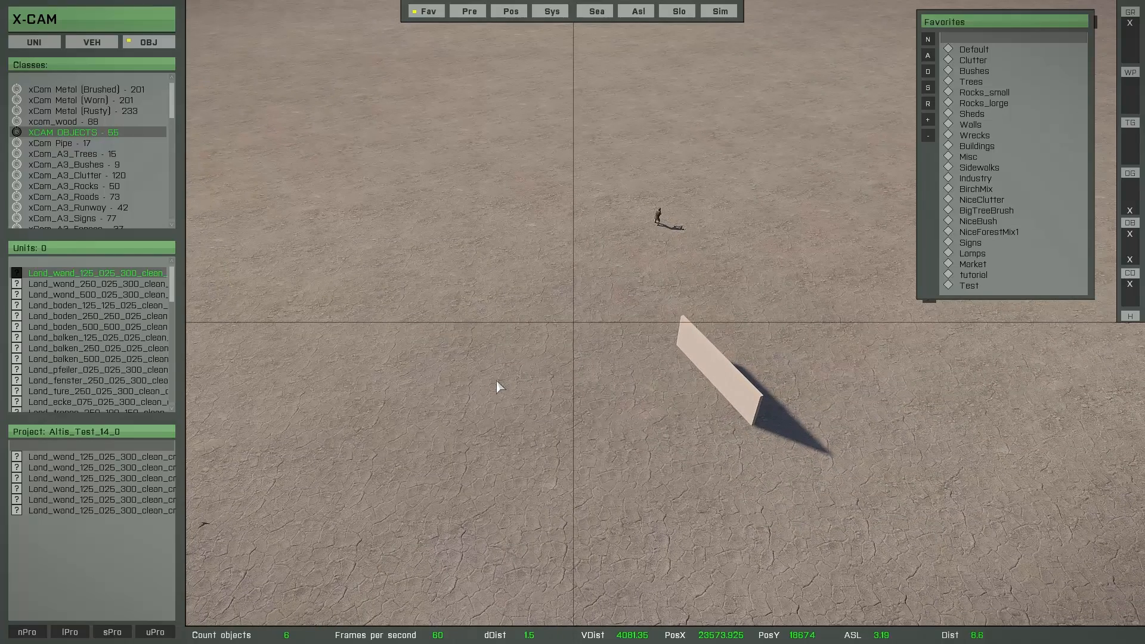
Brush groups of FicusB1s, FicusB2s, FraxinusAV2s and OleaE1s trees from xCam_A3_Trees onto the ground behind the wall and add them to the project
click(84, 156)
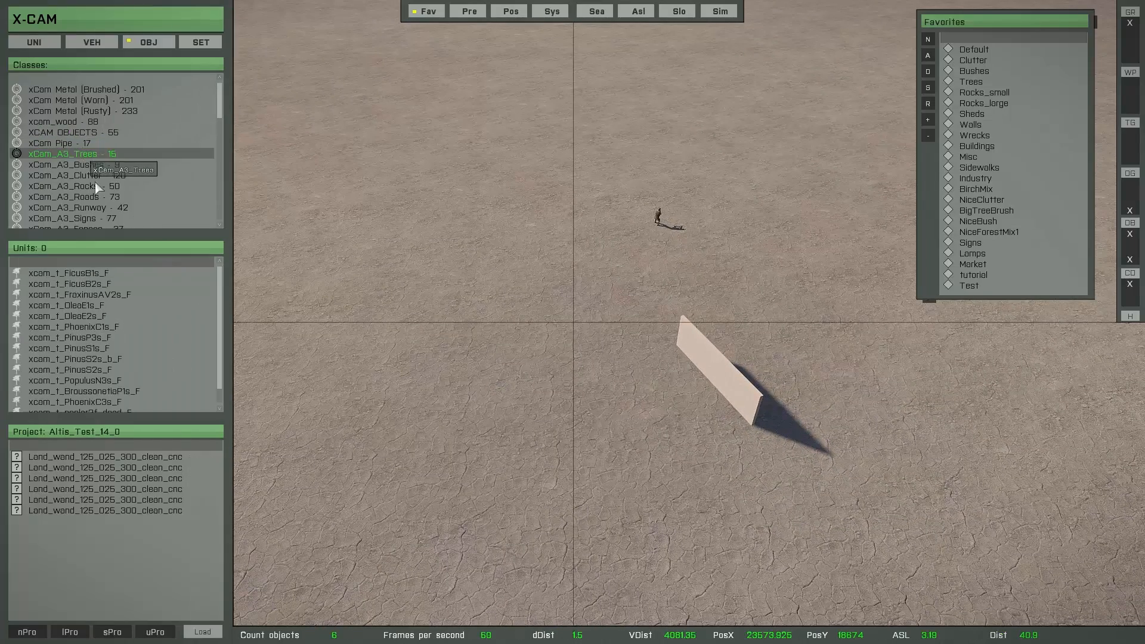
click(96, 273)
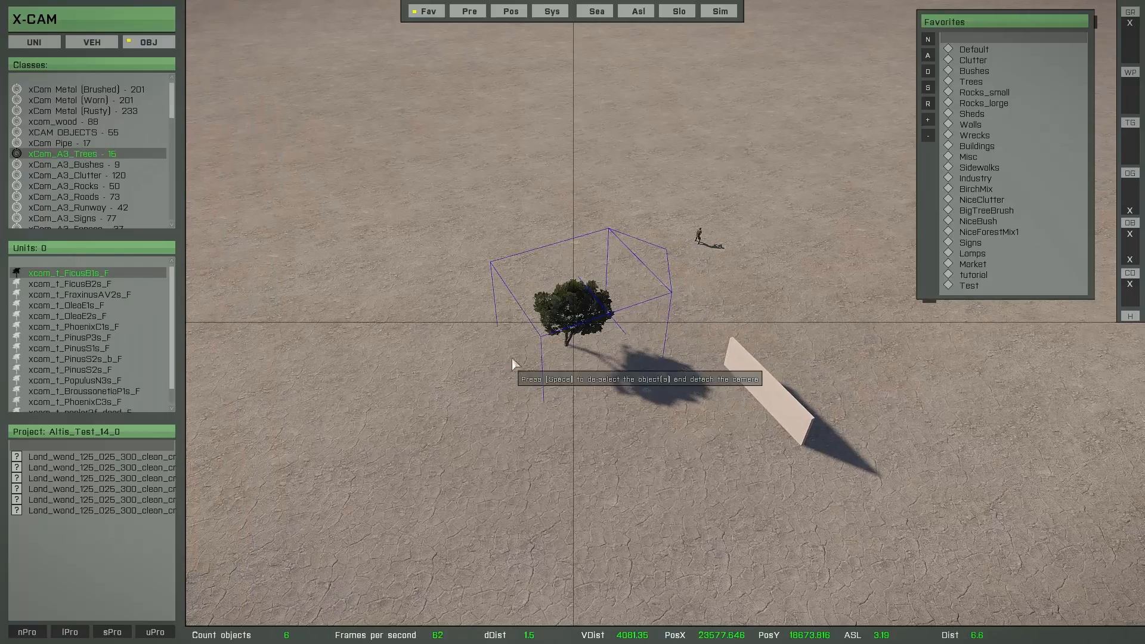
key(b)
mouse_move(549, 255)
mouse_down()
mouse_move(416, 178)
mouse_move(456, 257)
mouse_move(287, 330)
mouse_move(349, 171)
mouse_up()
key(Down)
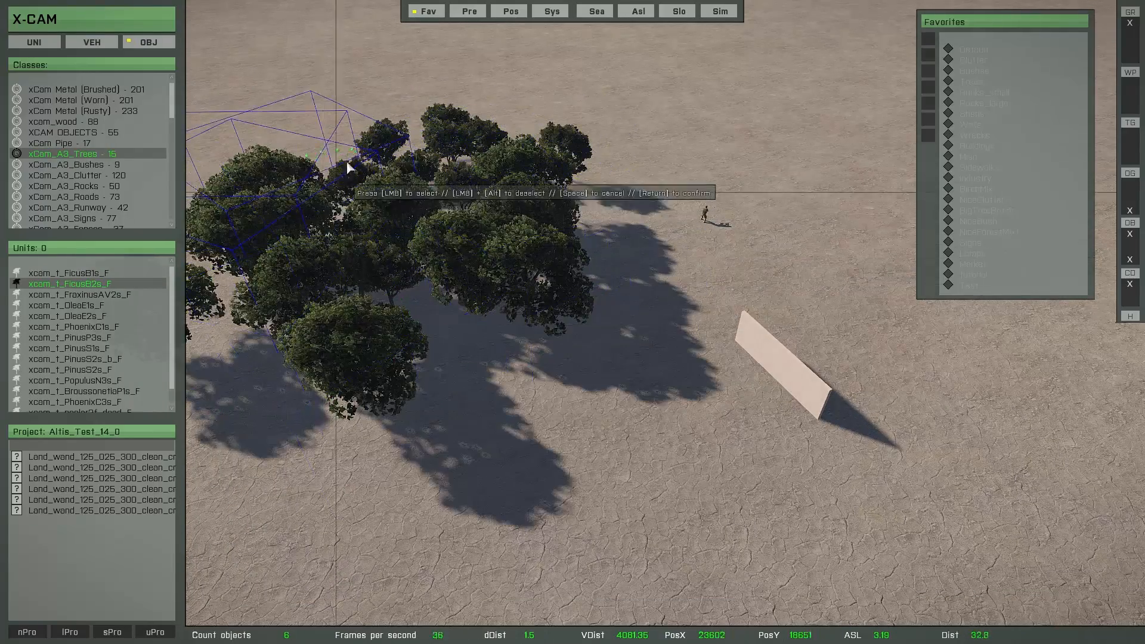
key(Down)
mouse_move(348, 119)
mouse_down()
mouse_move(523, 122)
mouse_move(500, 127)
mouse_move(638, 98)
mouse_move(791, 123)
mouse_up()
key(Down)
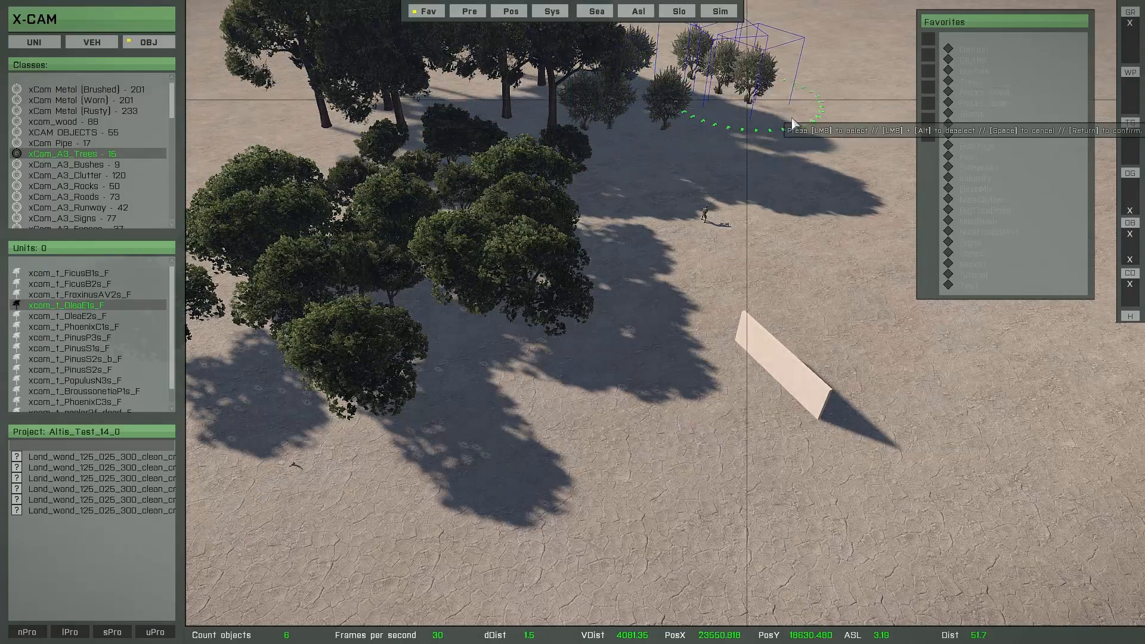
key(Return)
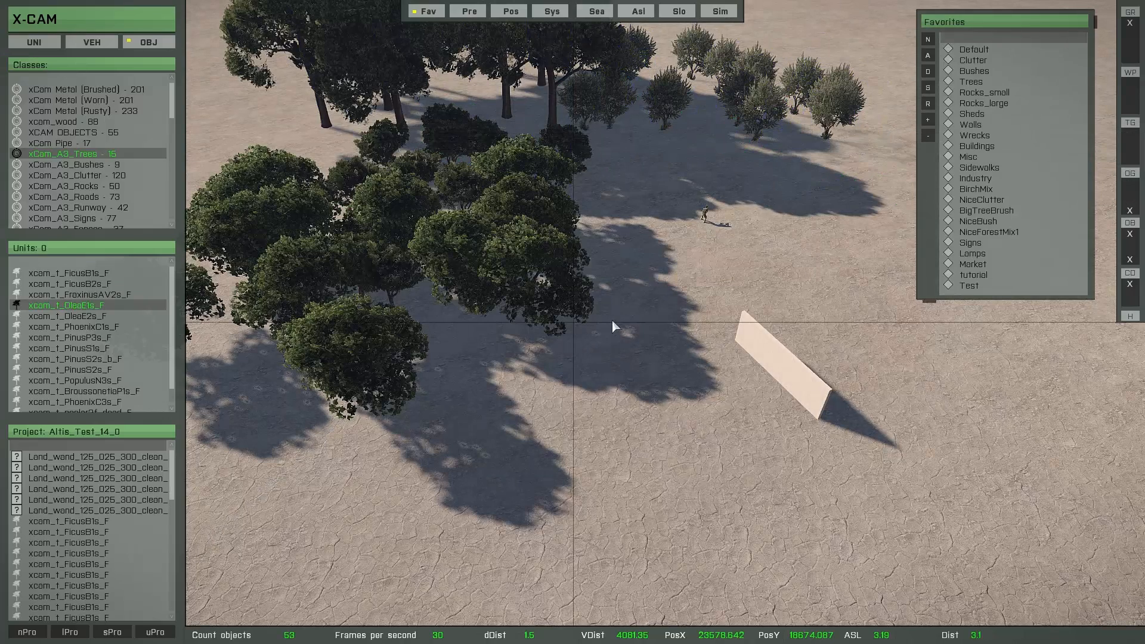
Open the Default favorite and compare its object classes with the wall and trees placed on the terrain
click(973, 50)
double_click(975, 51)
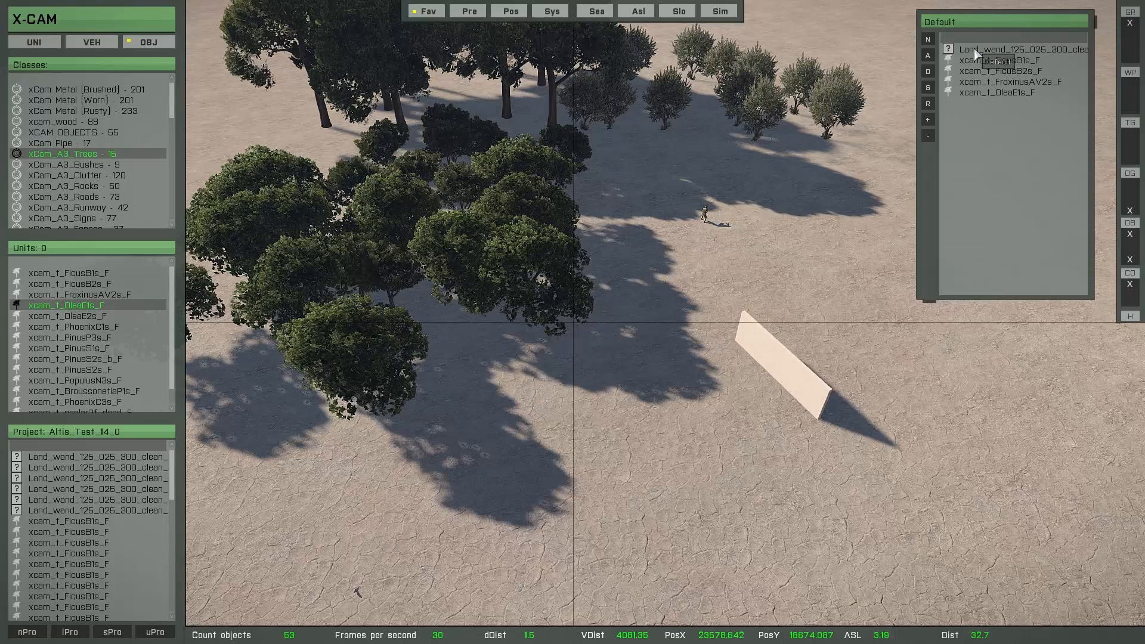
key(d)
right_drag(788, 258, 665, 238)
key(d)
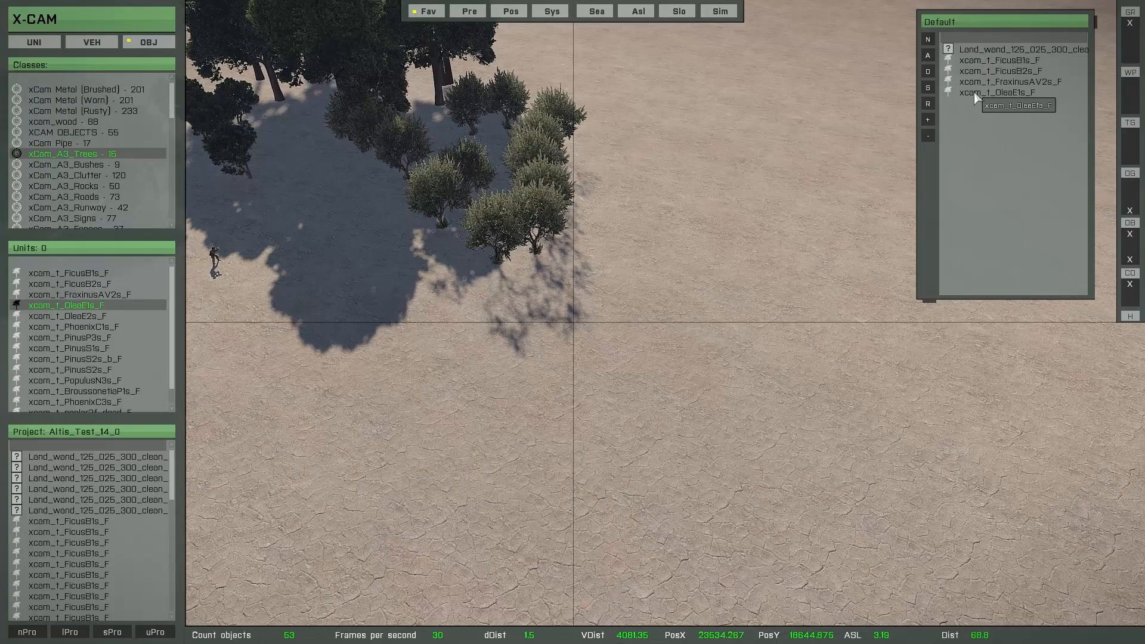
key(d)
right_drag(791, 184, 585, 345)
key(q)
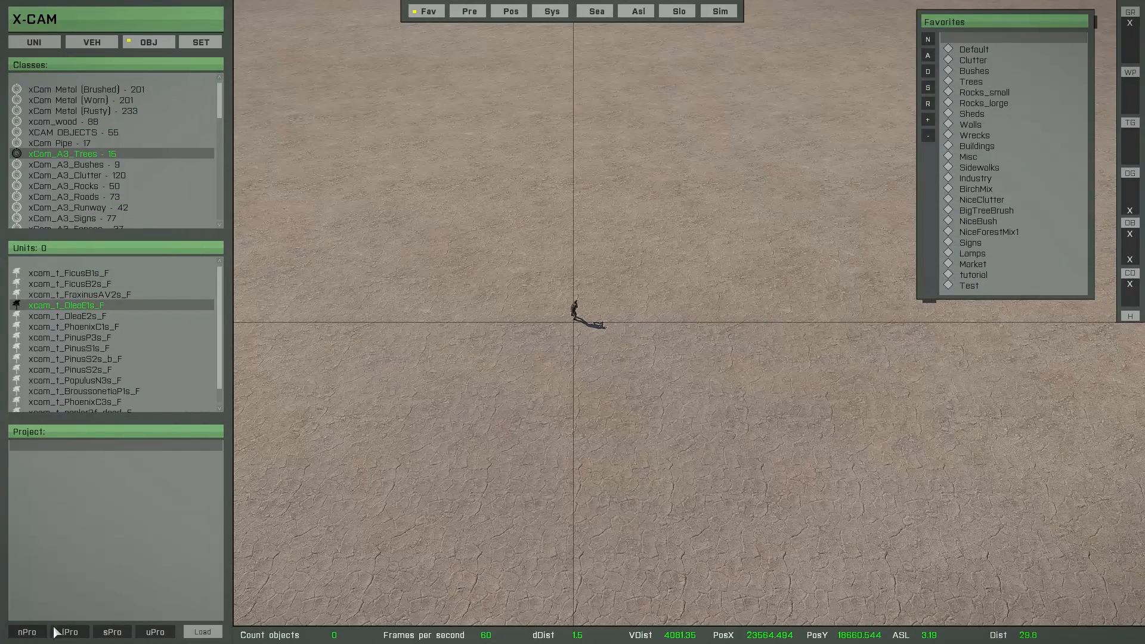
Load the saved project Tutorial_14
click(70, 632)
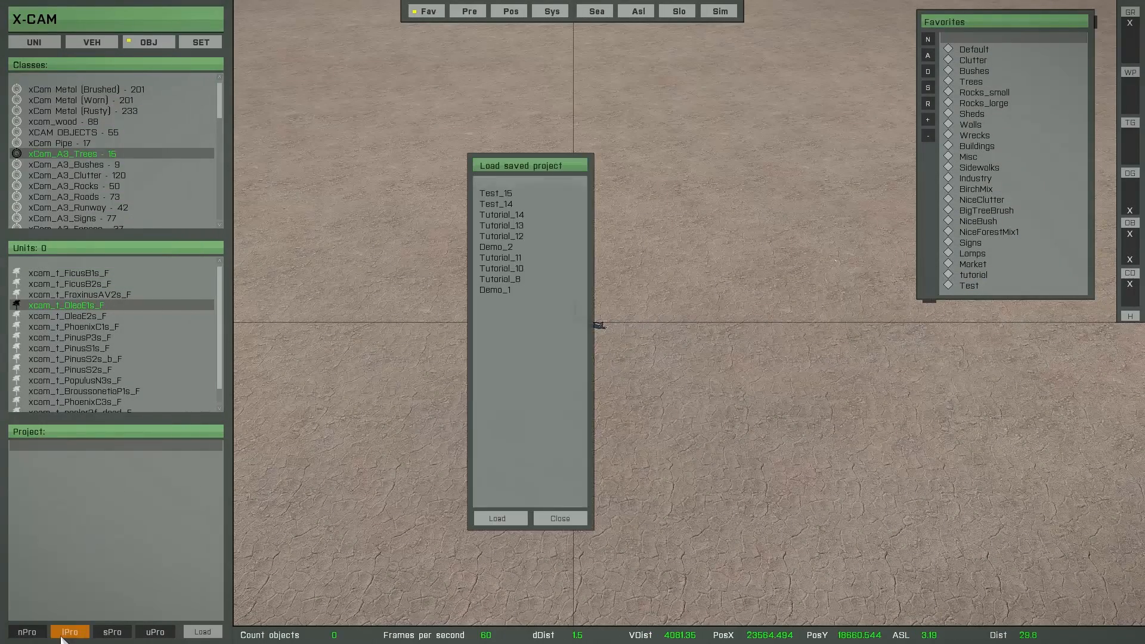
click(514, 216)
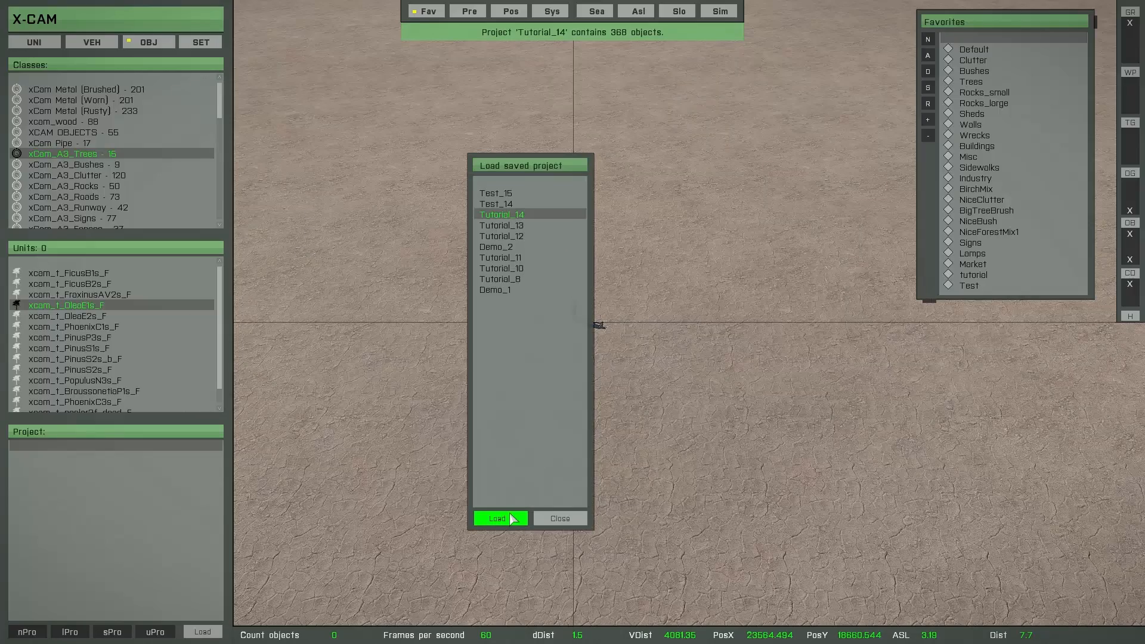
click(507, 519)
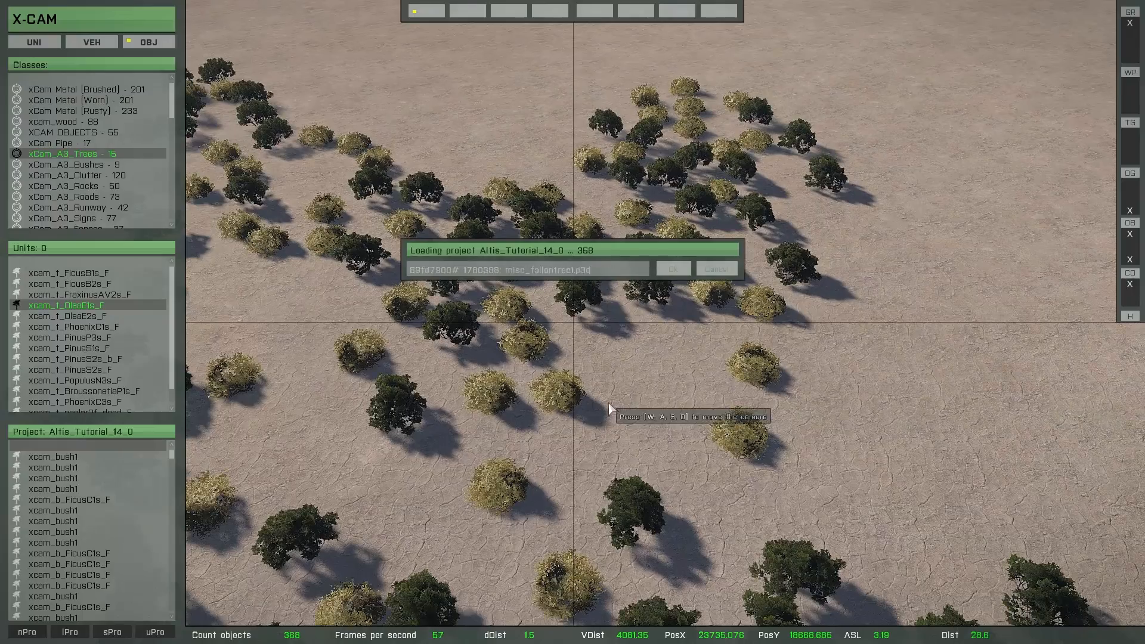
Survey the trees, walled compound and fences of the loaded project and open the Default favorite to check its object classes
scroll(611, 408, down, 10)
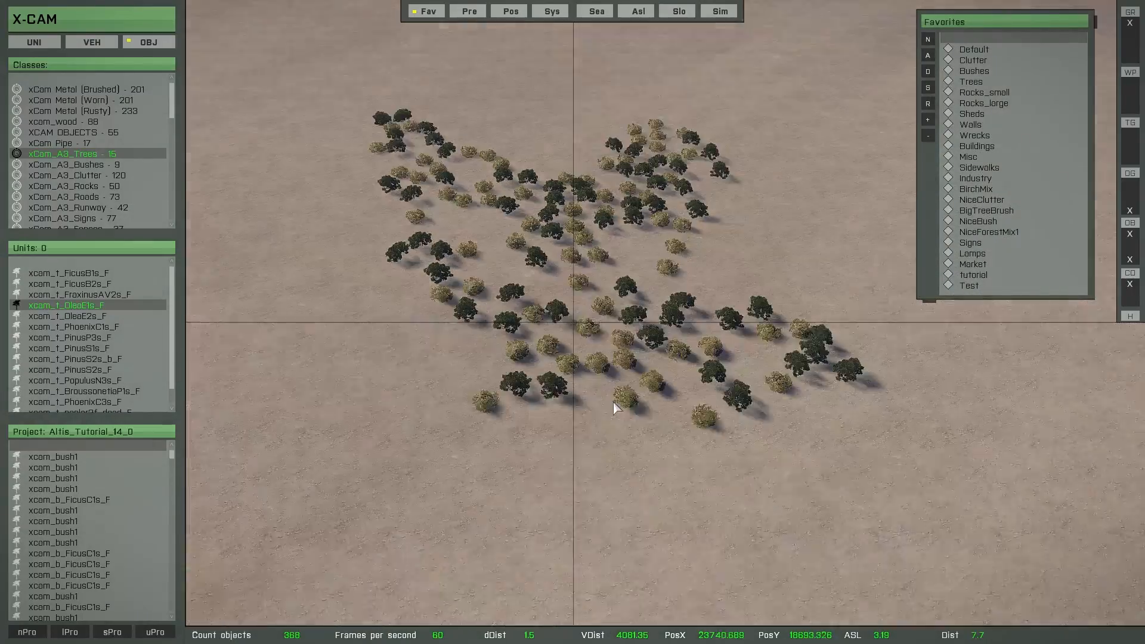
key(s)
key(a)
scroll(614, 399, down, 8)
key(d)
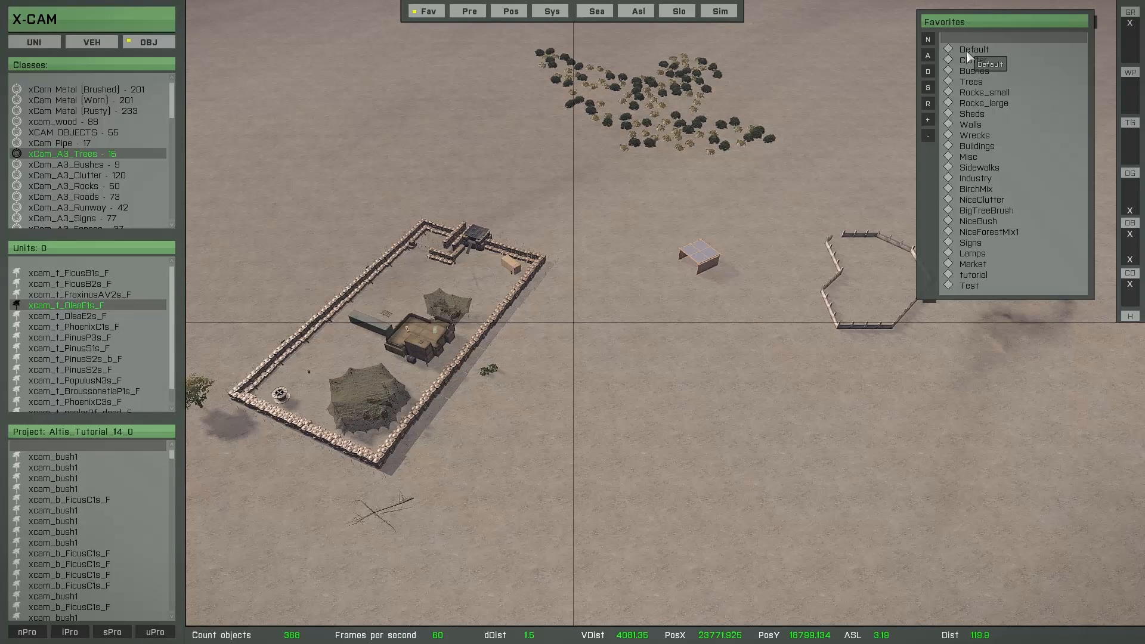
double_click(968, 51)
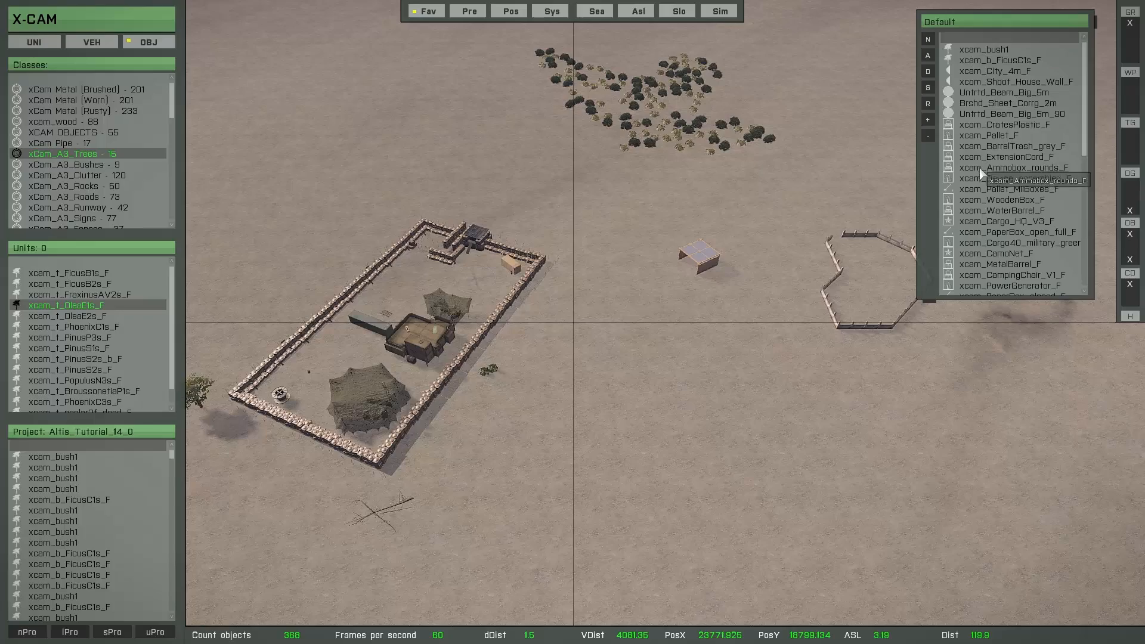
Preview object classes from the Default favorite, such as xcam_Pallet_MilBoxes_F, on the open ground beyond the fenced area
key(d)
right_drag(868, 223, 609, 255)
key(w)
key(a)
key(d)
key(z)
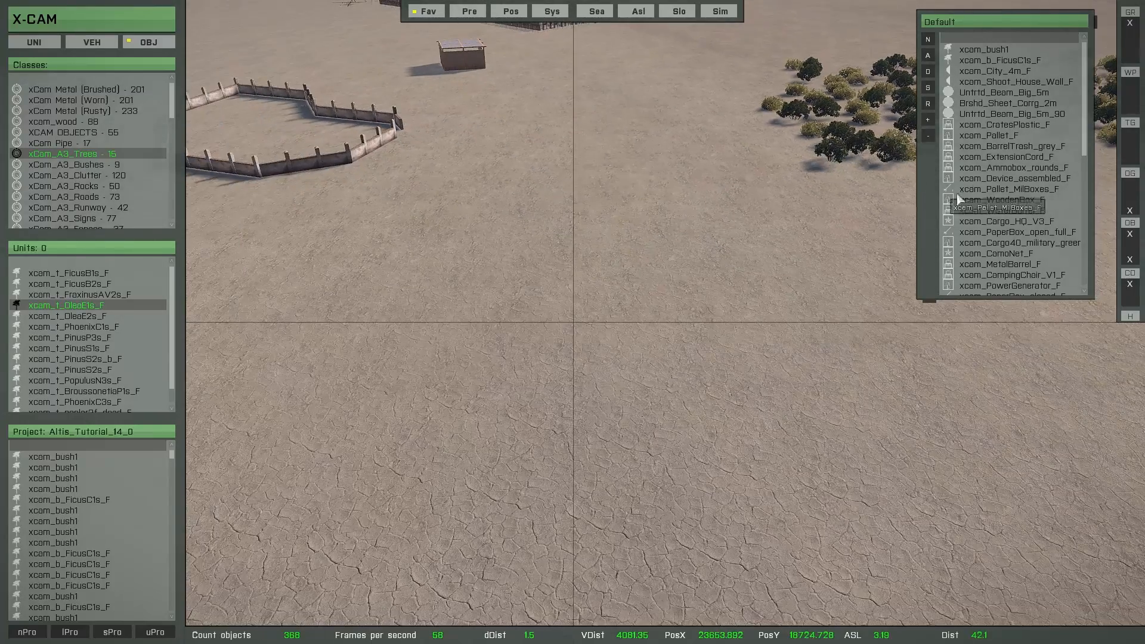
click(1008, 178)
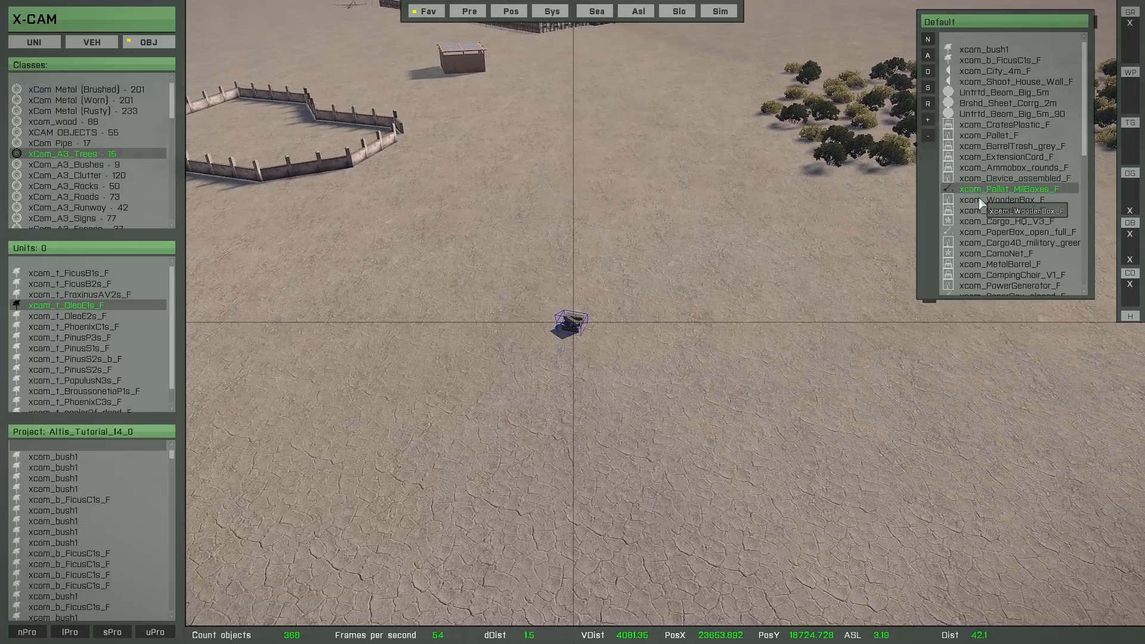
click(1002, 232)
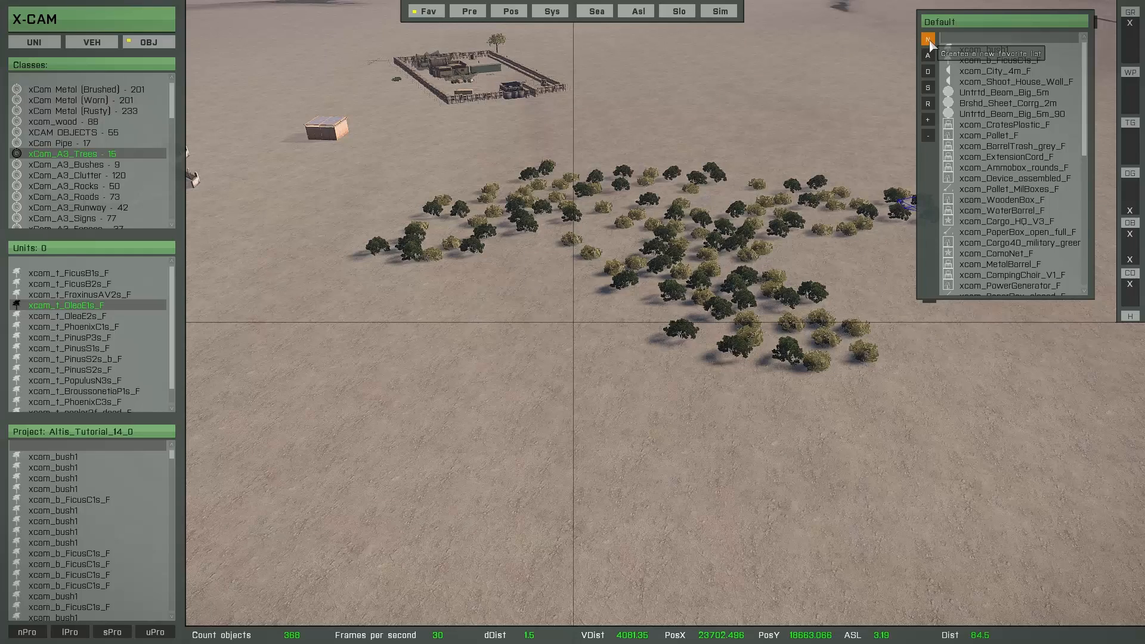
right_click(1015, 170)
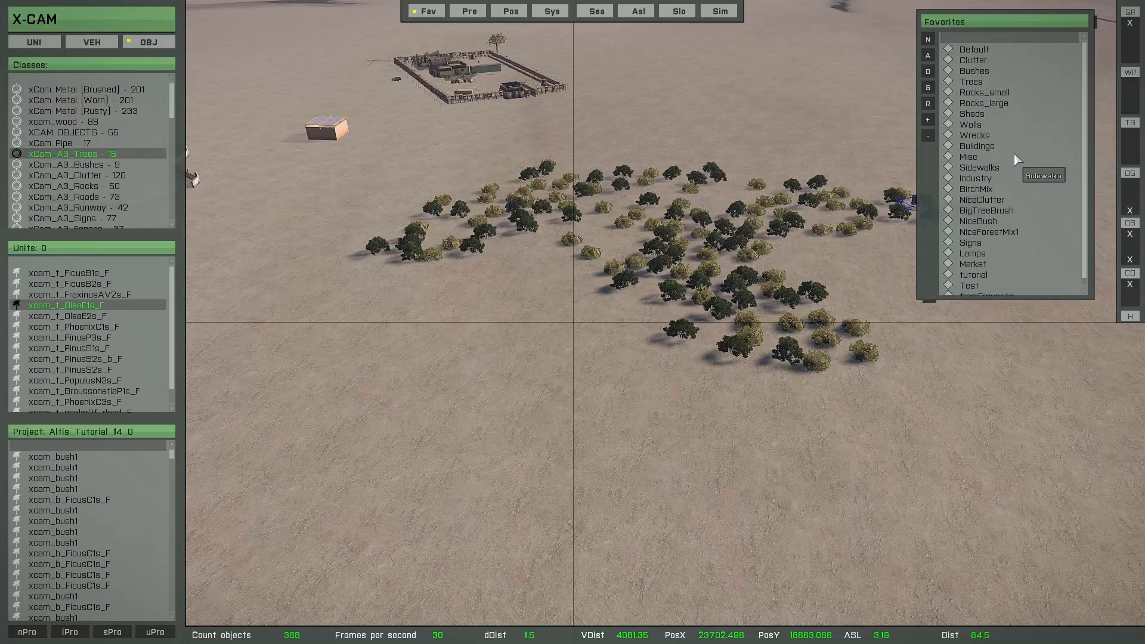
click(932, 43)
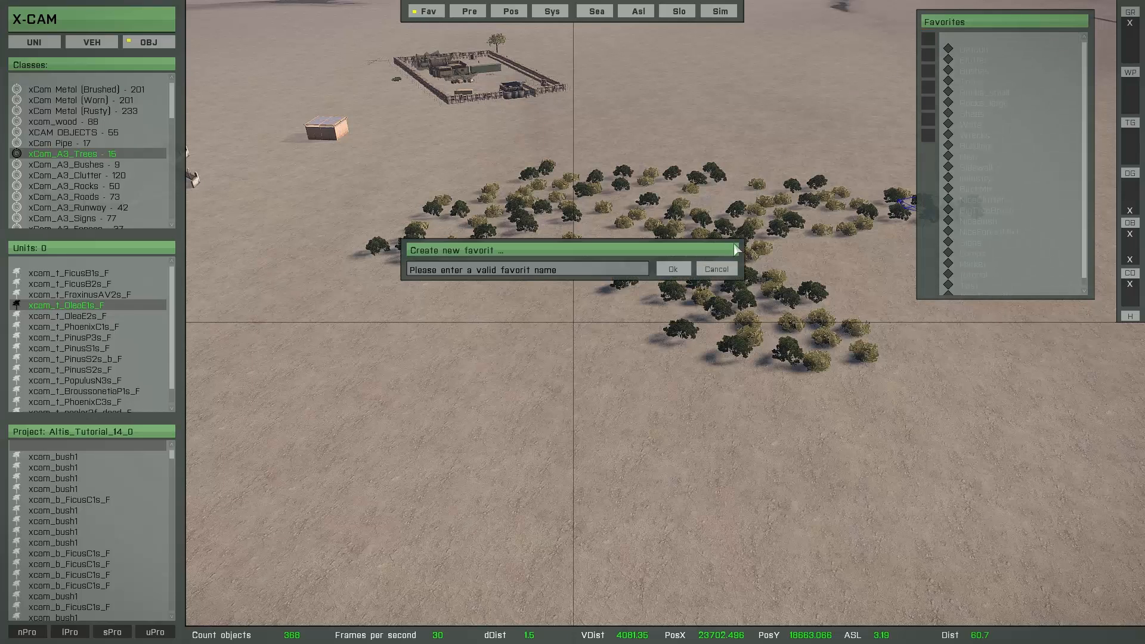
click(729, 270)
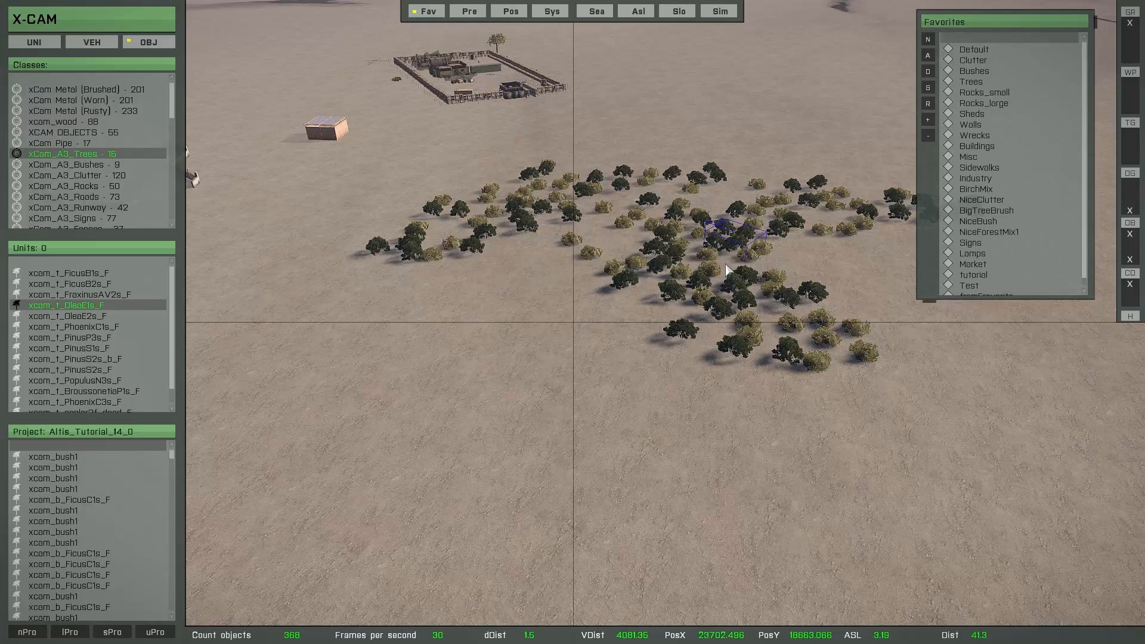
Open the Default favorite and try to save it as a new favorite
double_click(966, 51)
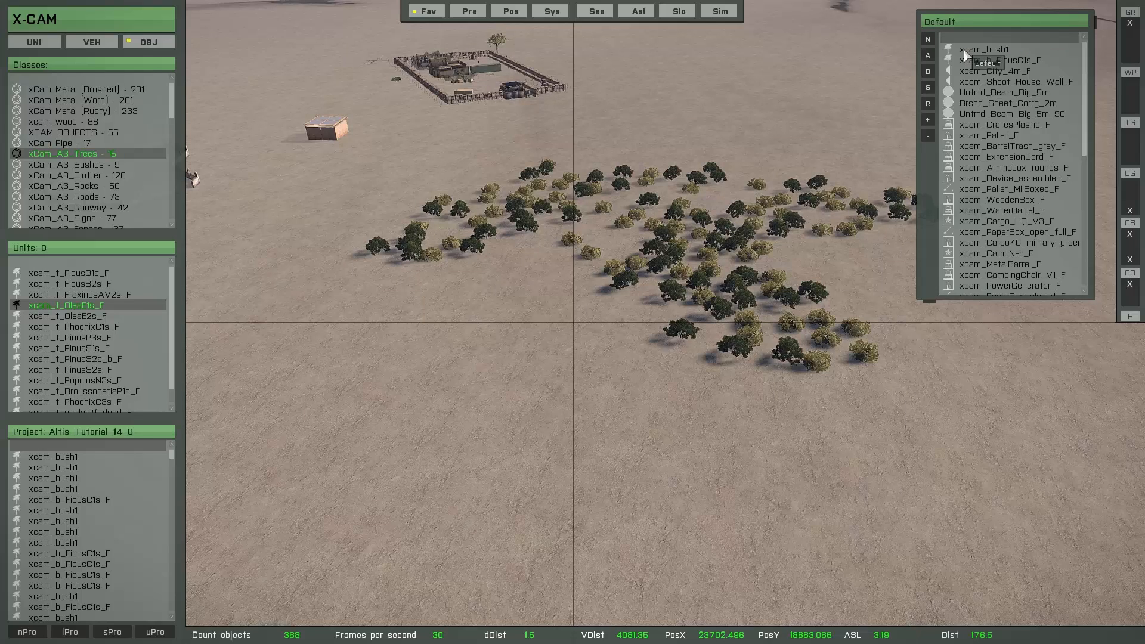
click(929, 41)
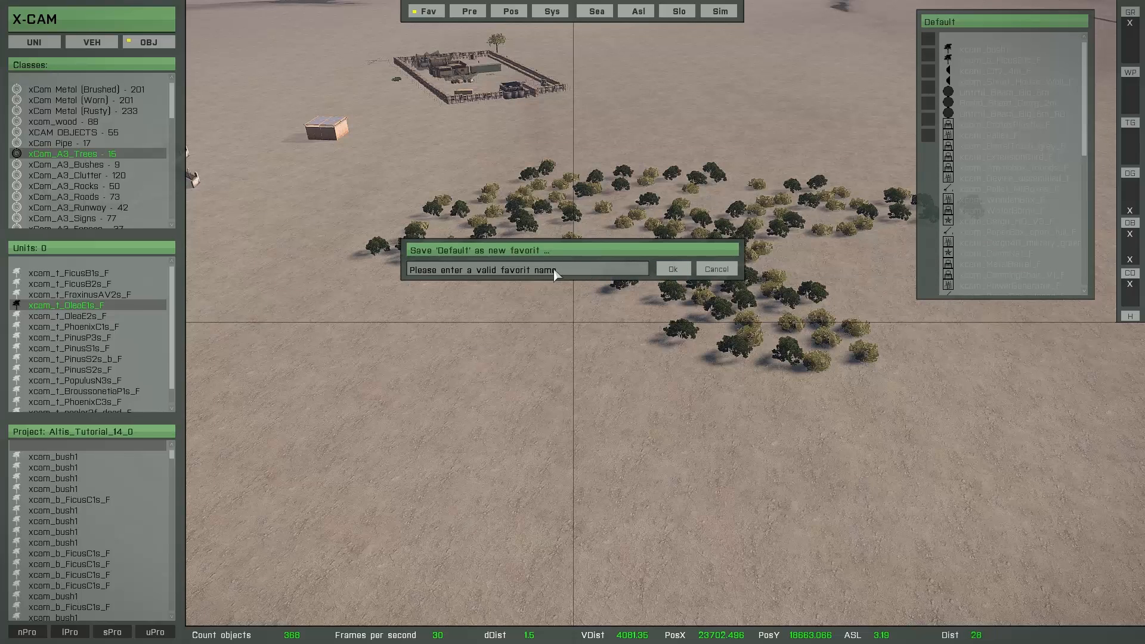
click(533, 272)
key(Return)
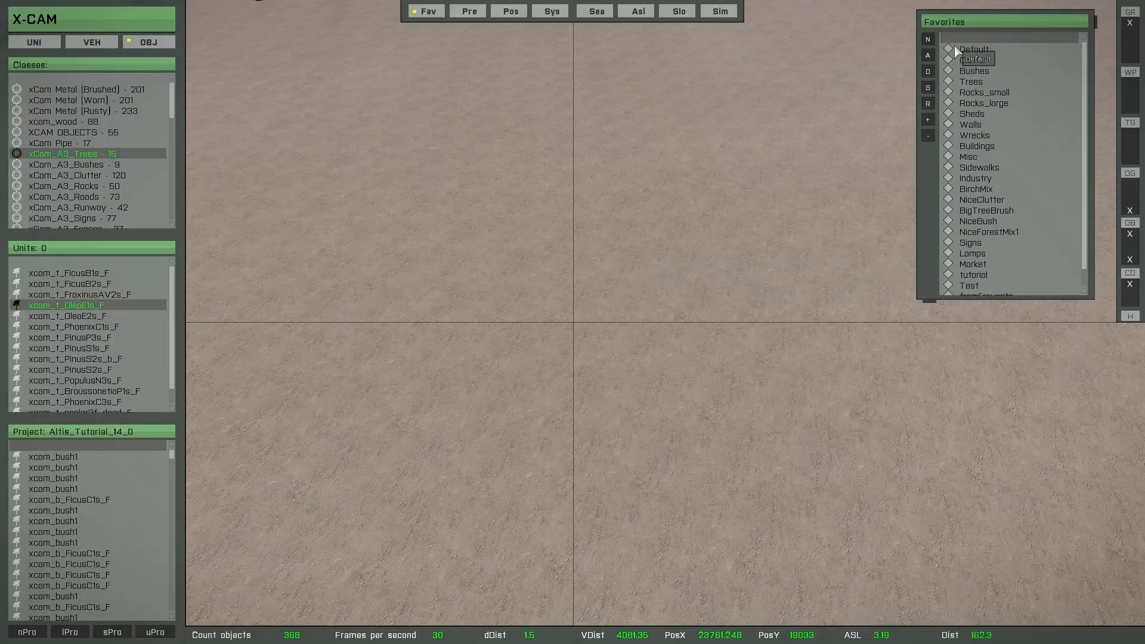
Create an object collection from the Signs favorite on the open ground with the parameters [227, 3, 3, 5, 0]
double_click(979, 245)
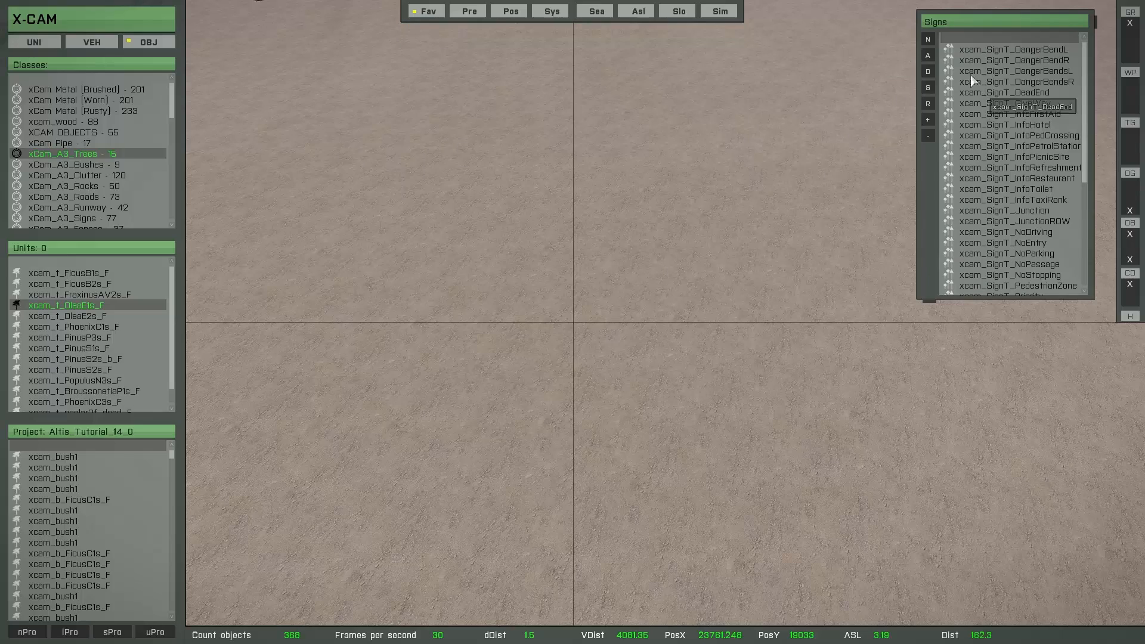
click(932, 42)
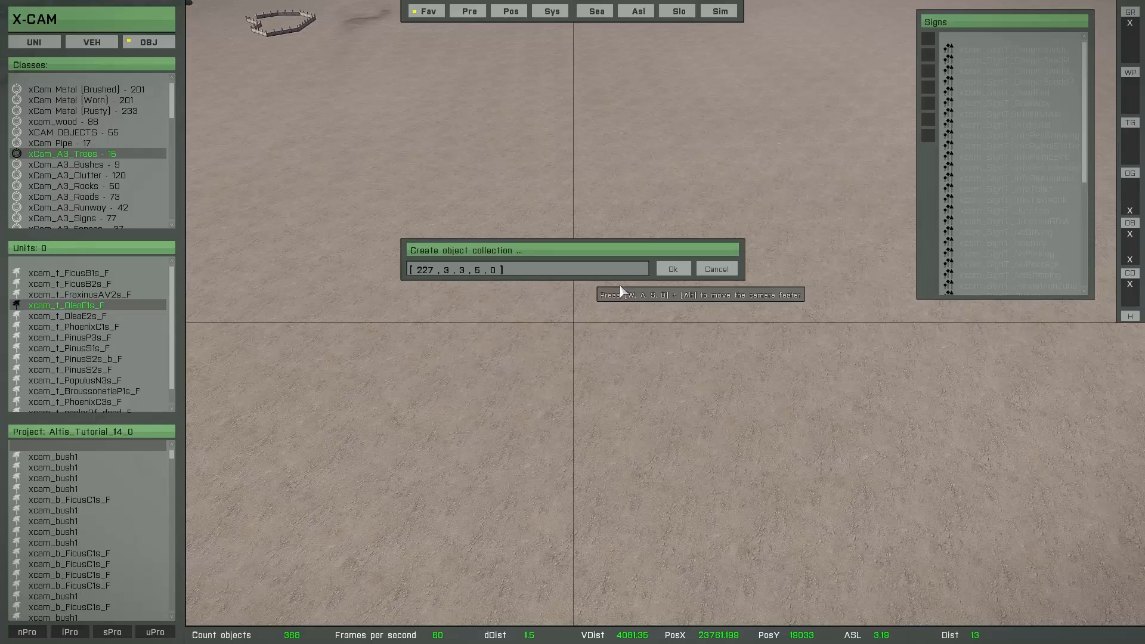
click(672, 270)
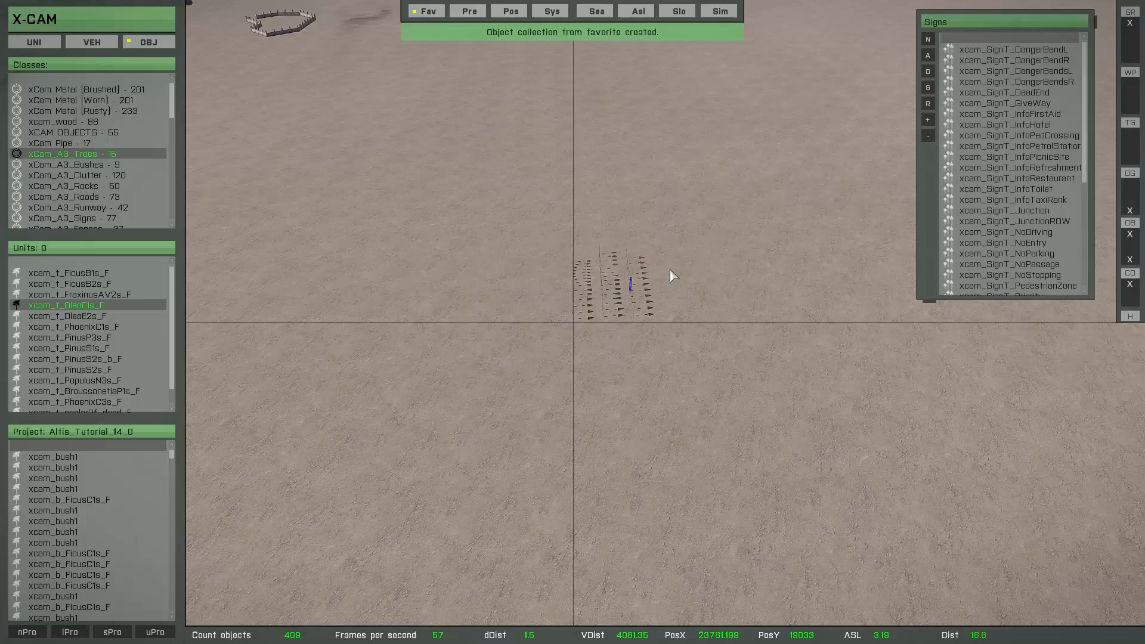
Examine the rows of road signs in the object collection from close up and from several angles
key(w)
right_drag(591, 335, 445, 325)
key(s)
key(d)
right_drag(515, 313, 529, 379)
key(a)
key(a)
key(d)
key(a)
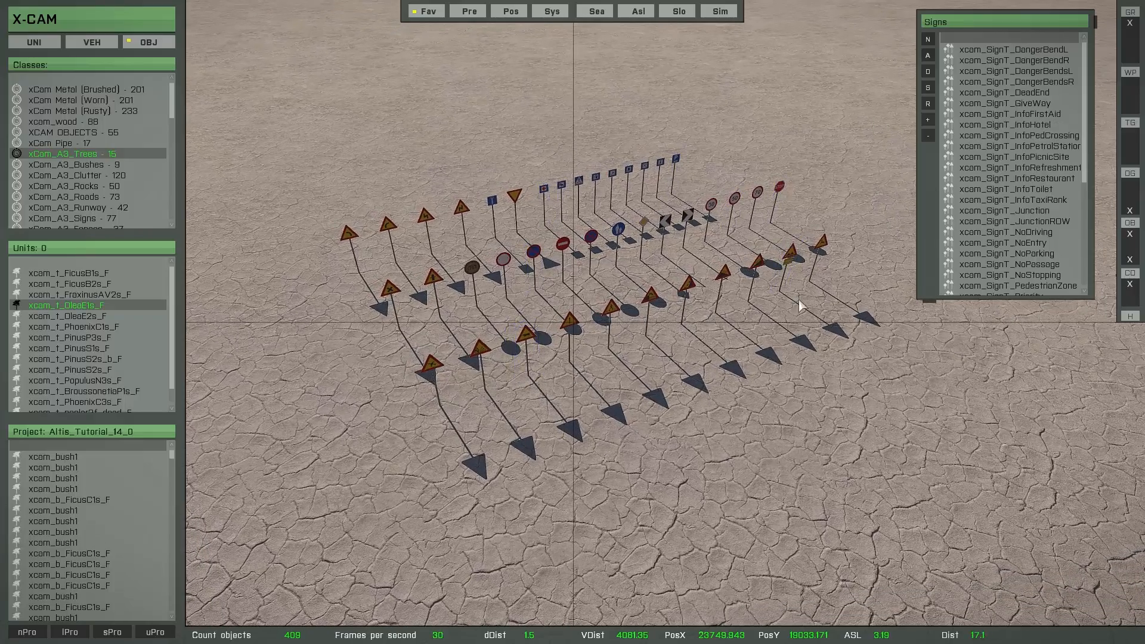
scroll(670, 363, up, 3)
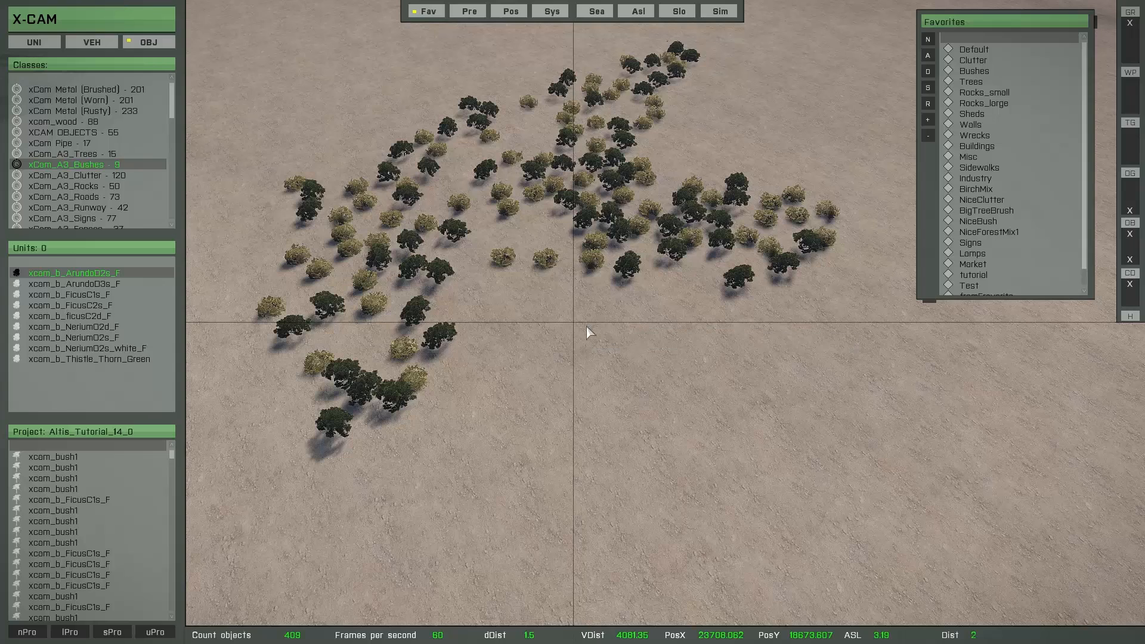
Place five xcam_b_ArundoD2s_F bushes from xCam_A3_Bushes among the existing trees and deselect the source object
mouse_move(95, 276)
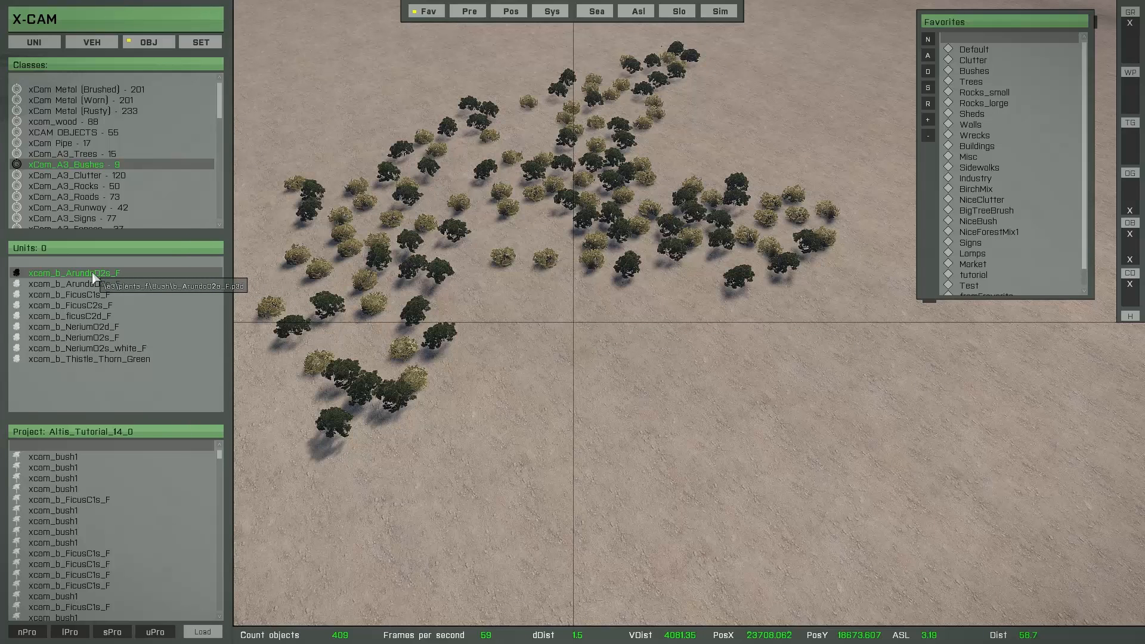
double_click(93, 275)
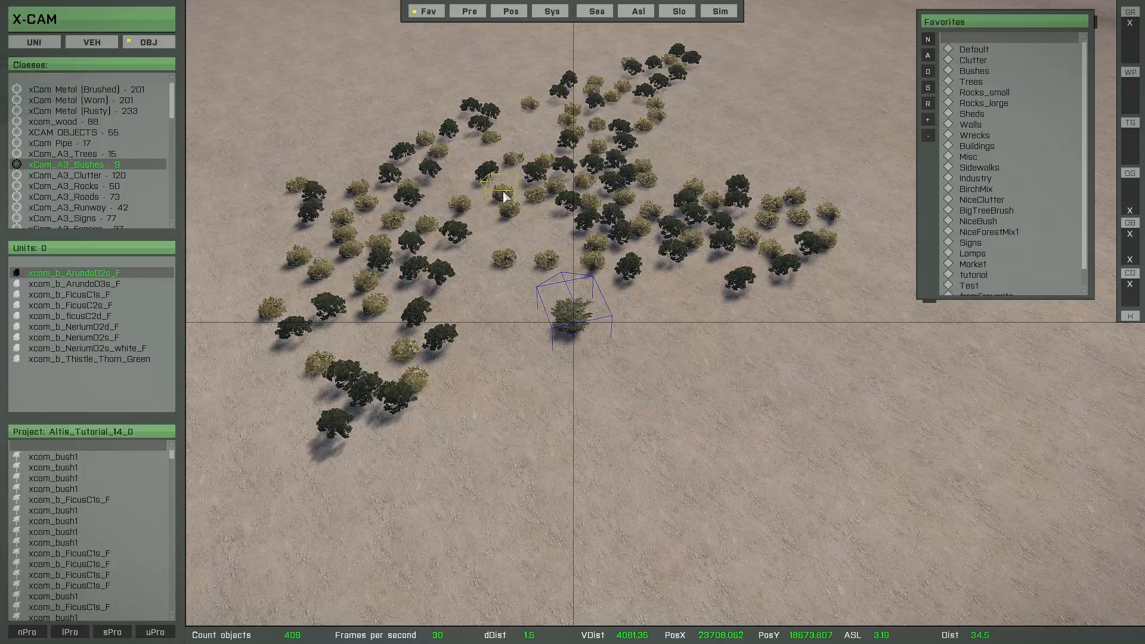
key(r)
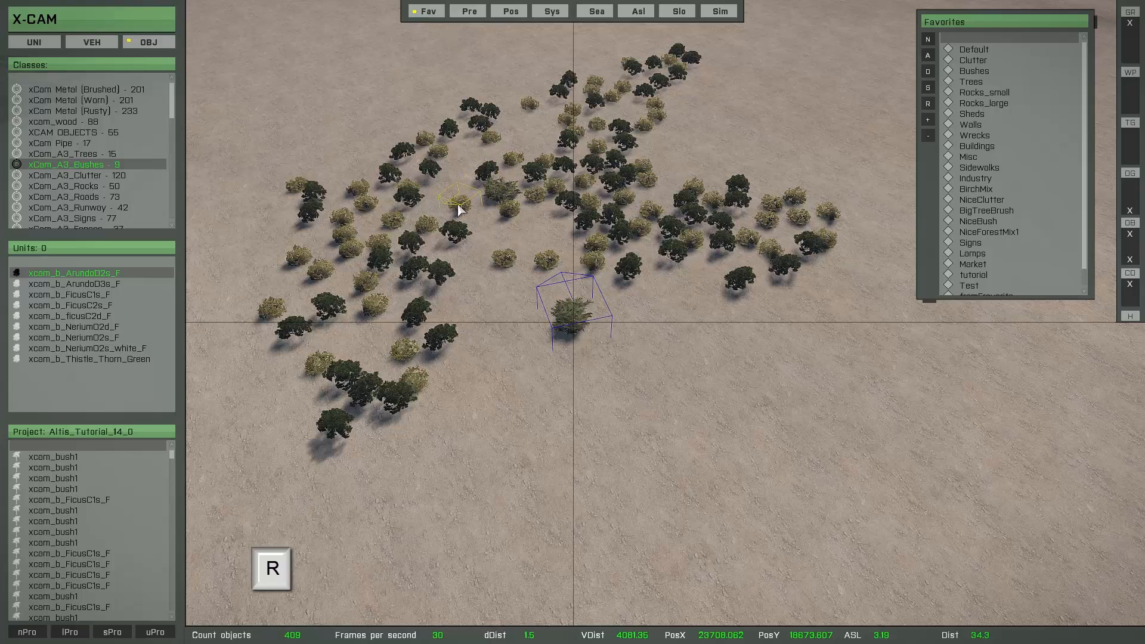
key(r)
key(r)
key(r)
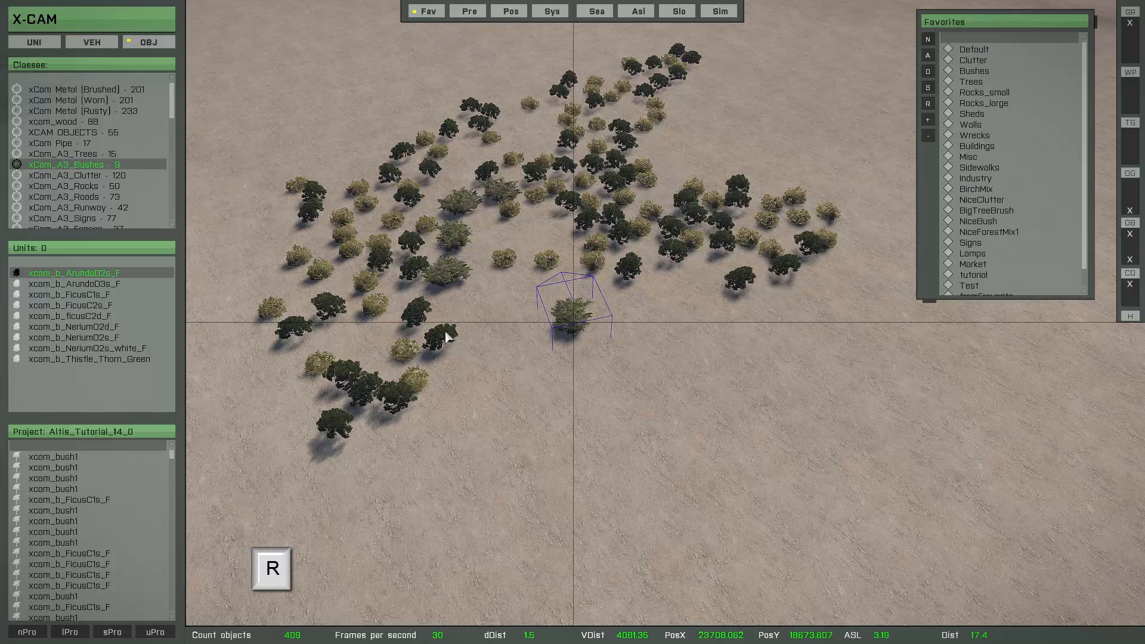
key(r)
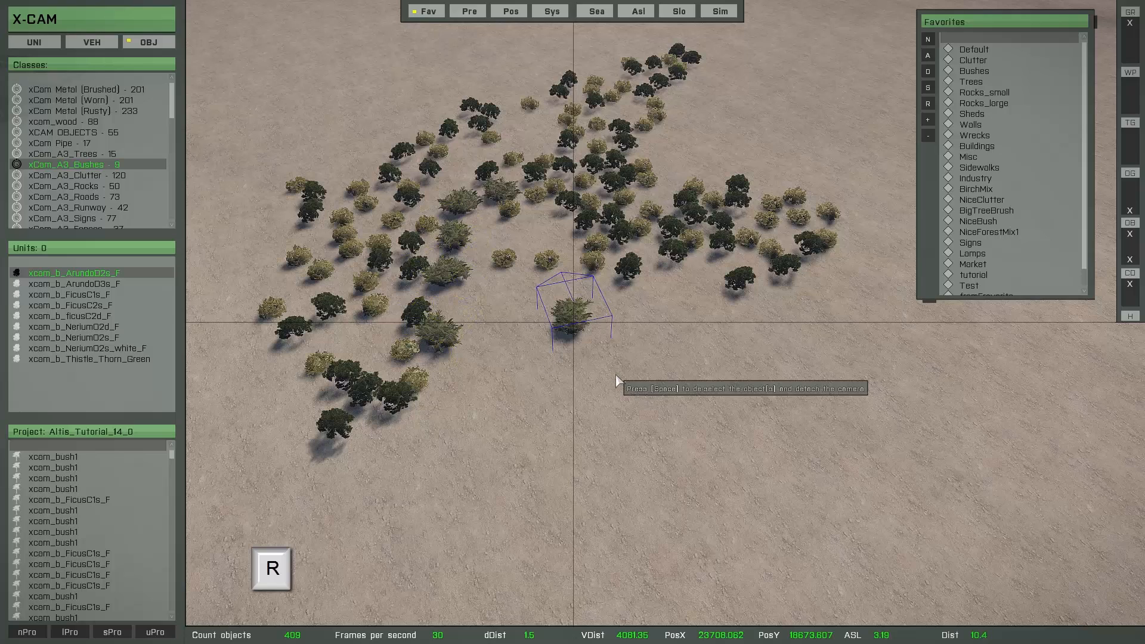
key(space)
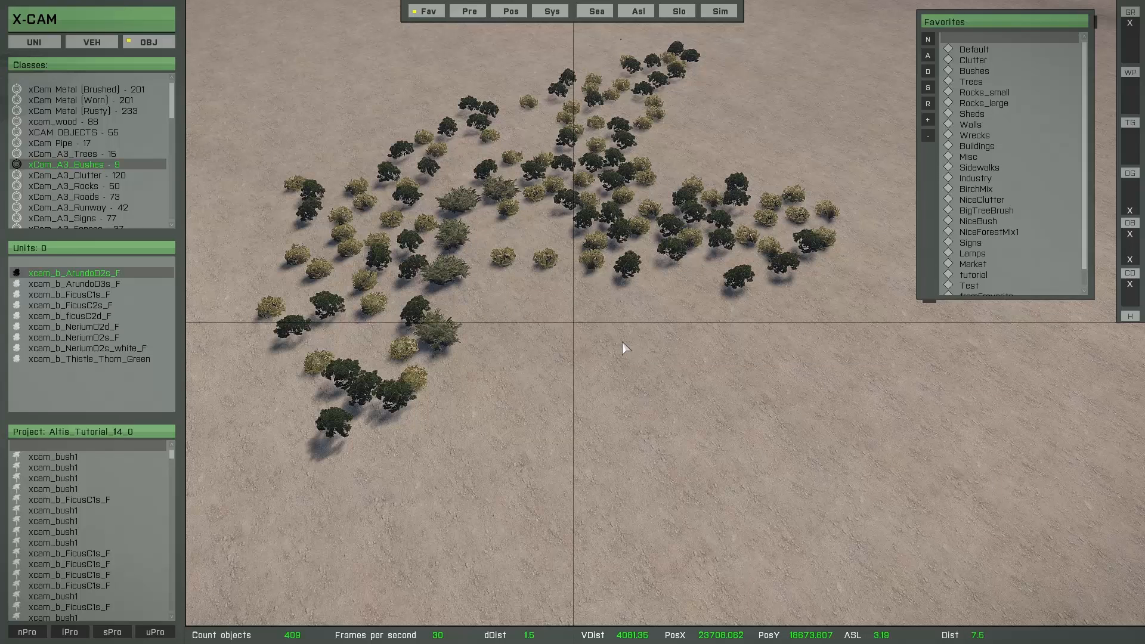
Select the group of trees and bushes and activate object replacement for the selection from the Trees favorite
click(592, 265)
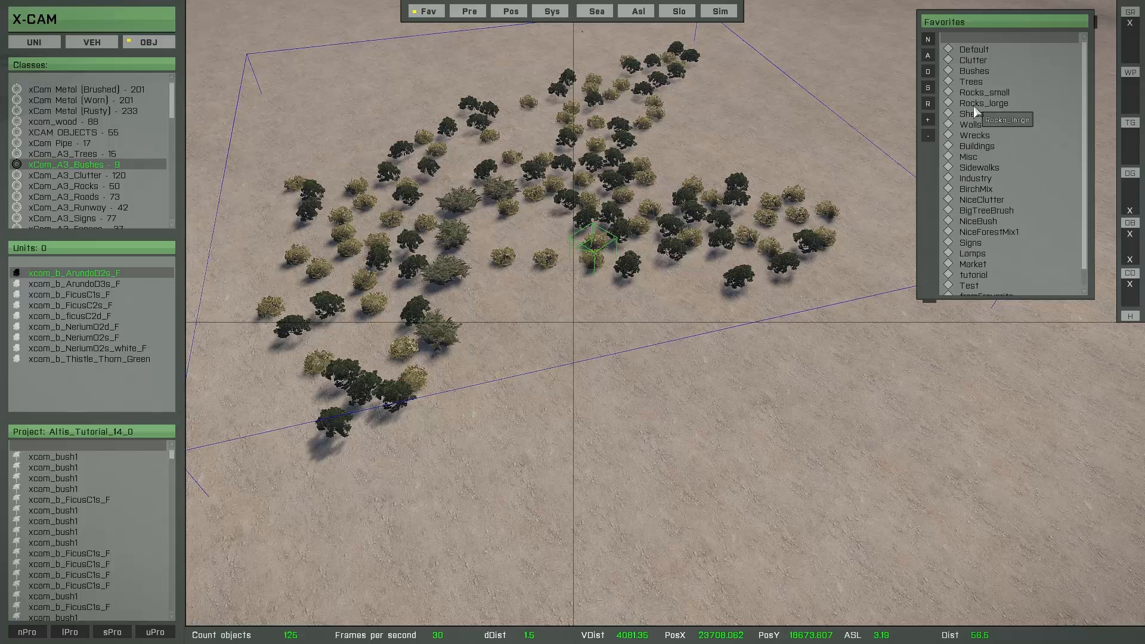
double_click(974, 84)
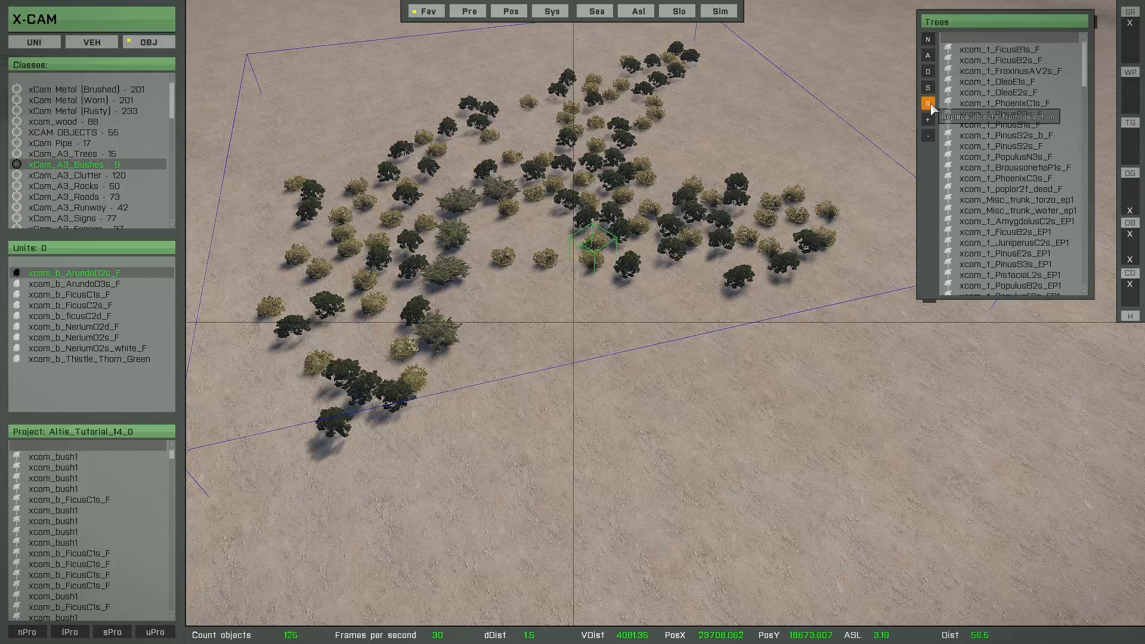
click(931, 106)
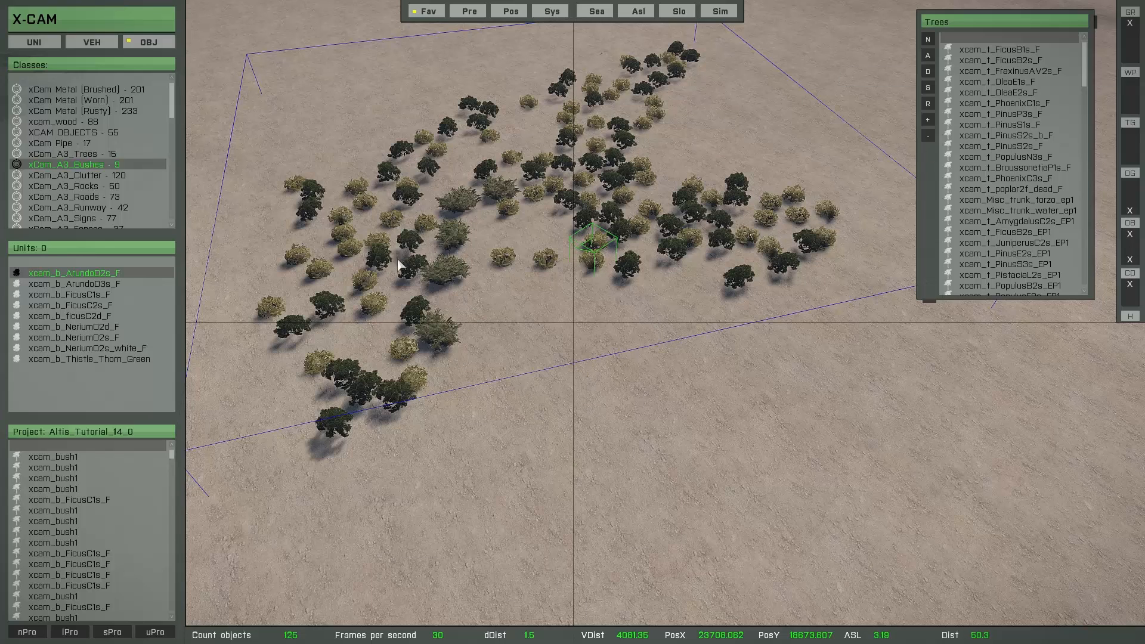
Replace all selected objects in turn with xcam_t_FicusB2s_F, xcam_t_FraxinusAV2s_F and xcam_t_PinusS1s_F
click(988, 60)
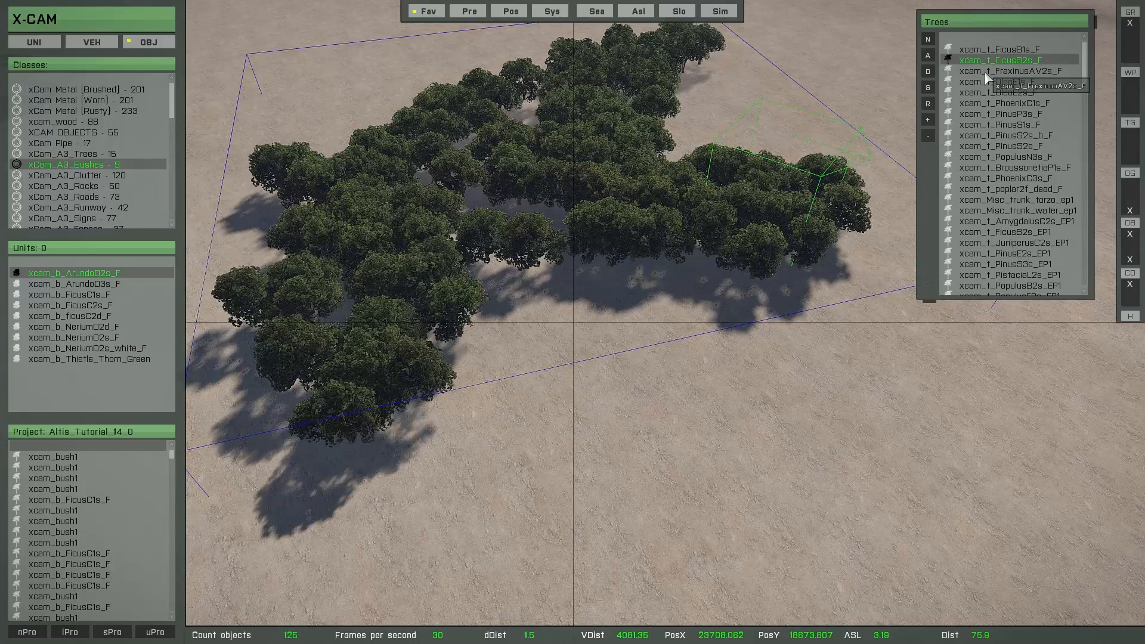
click(987, 73)
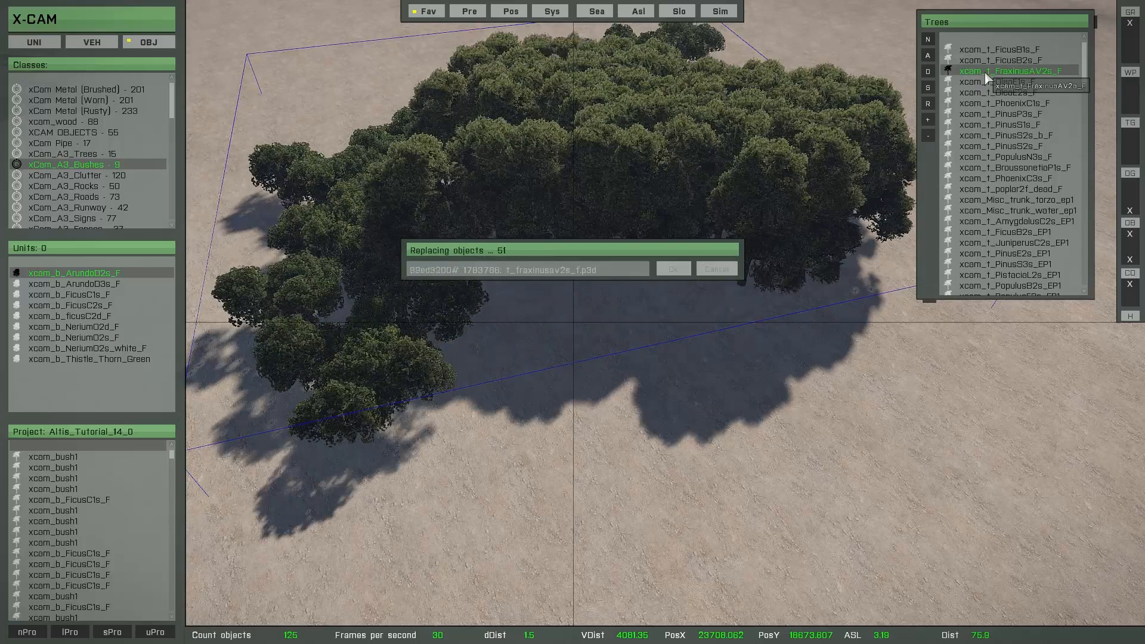
click(976, 125)
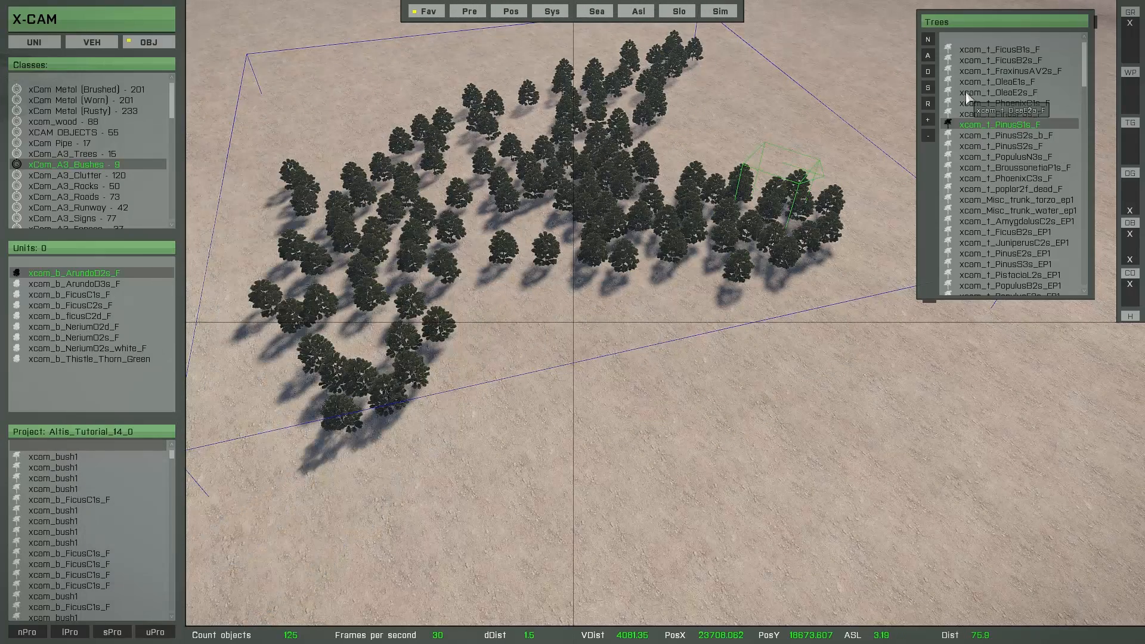
Replace all selected trees with xcam_LampStreet_small_F from the Lamps favorite
double_click(978, 124)
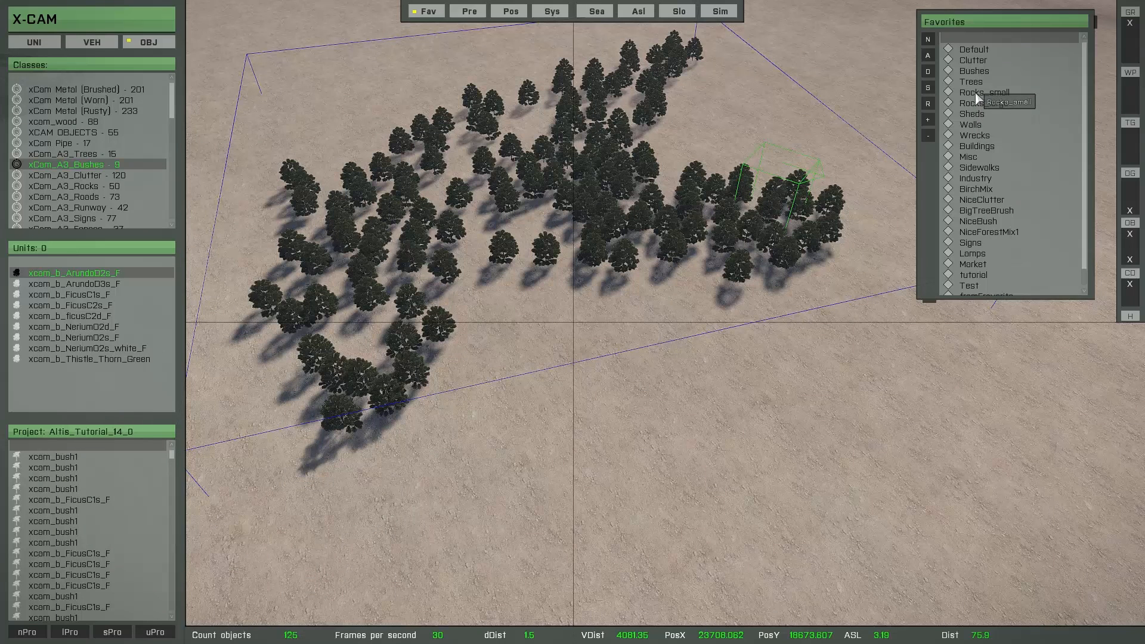
double_click(976, 256)
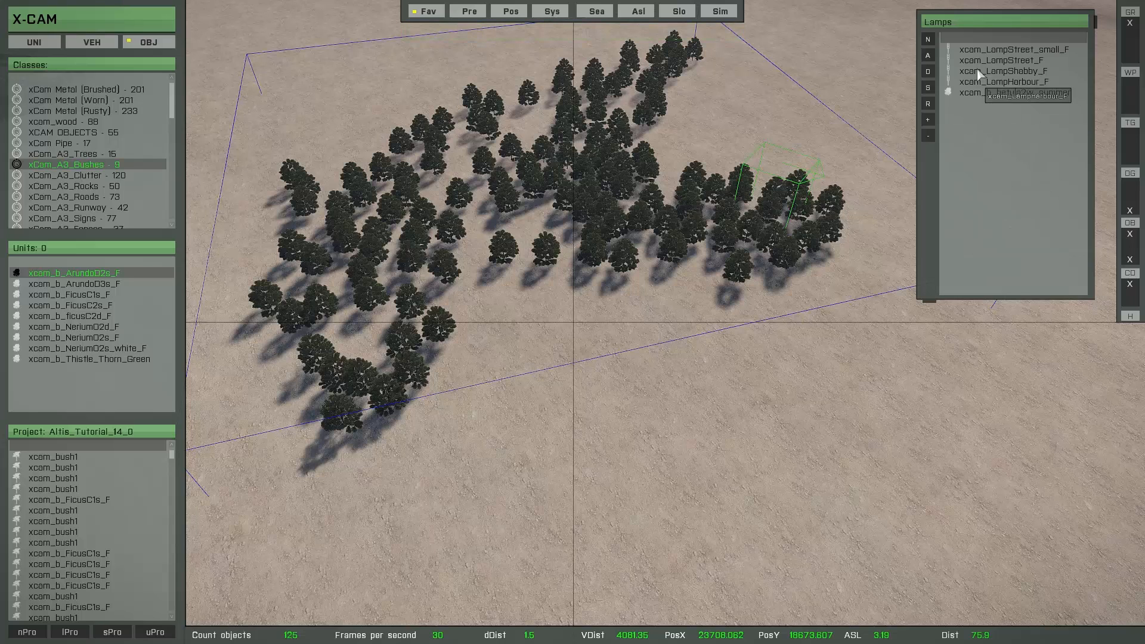
double_click(979, 54)
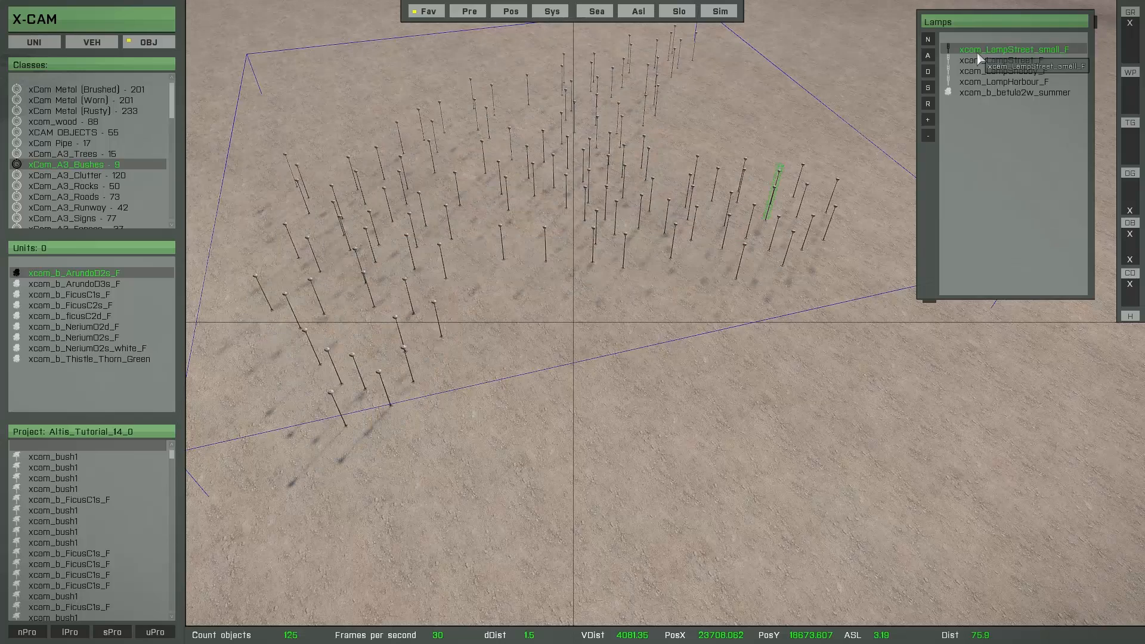
Replace all selected objects with xcam_LampStreet_F and restore the original trees and bushes
double_click(977, 61)
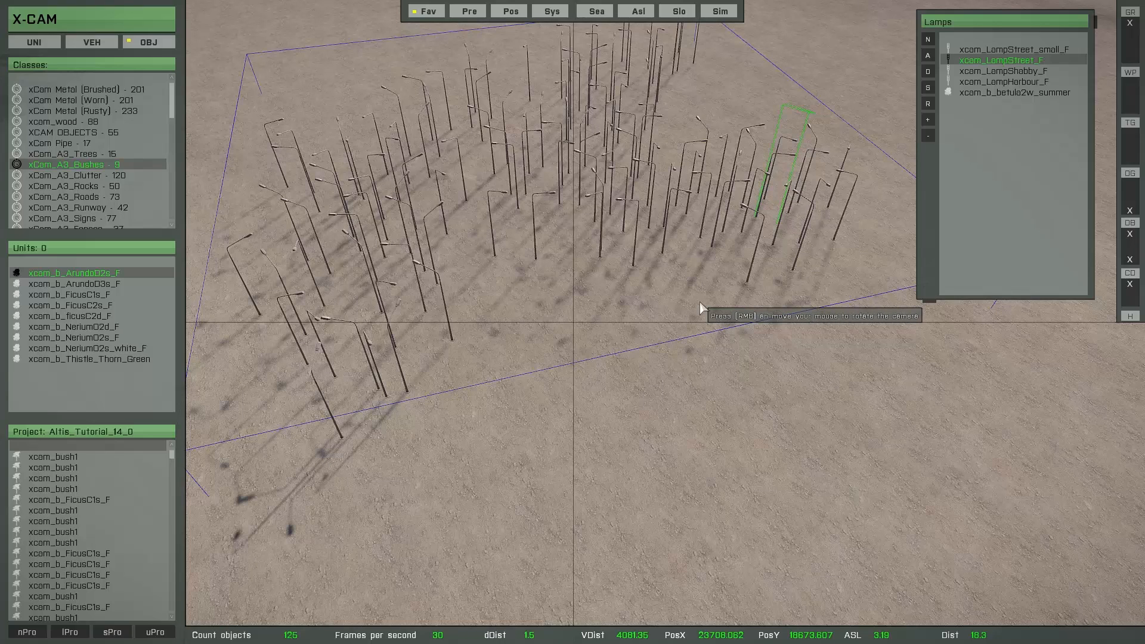
key(shift)
key(shift+e)
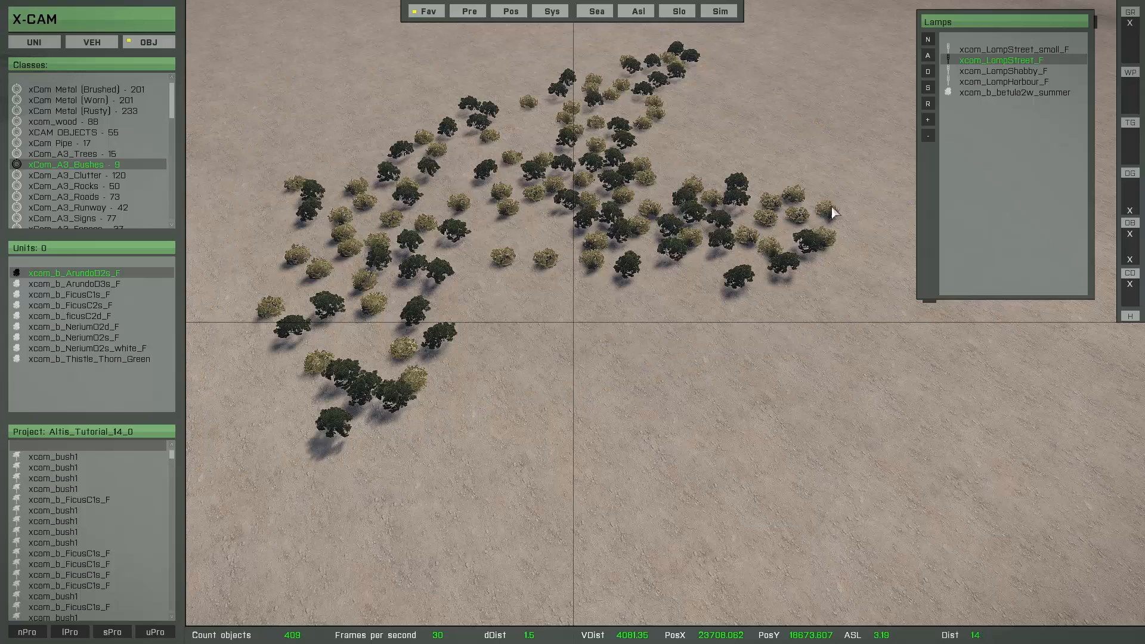
Select one xcam_b_FicusC1s_F bush and extend the selection to all objects of that class across the whole vegetation group
click(928, 106)
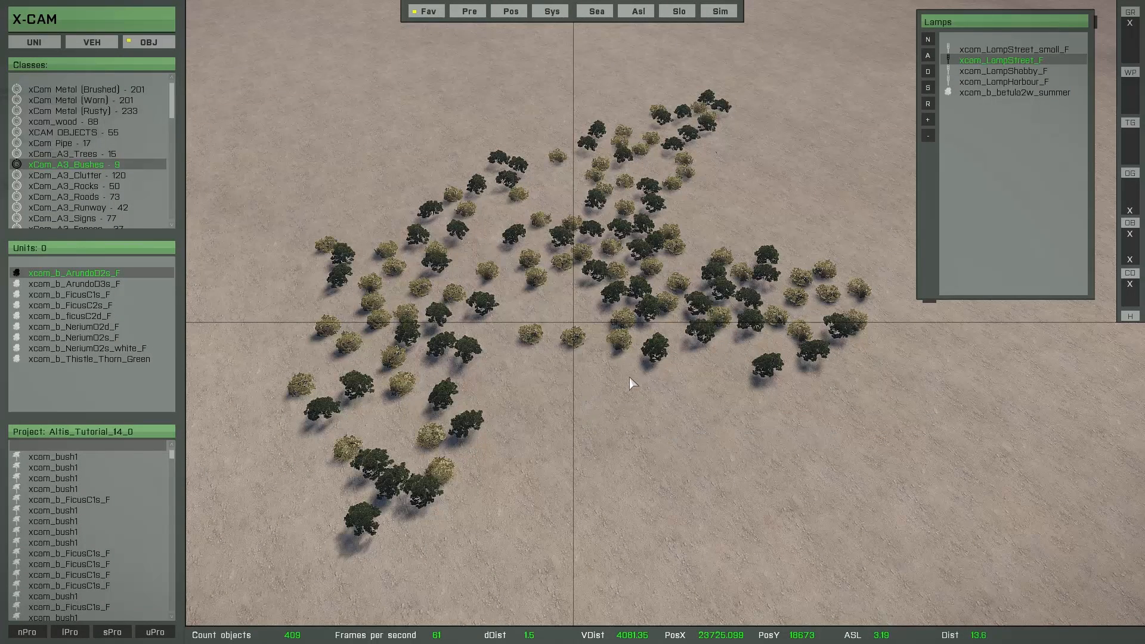
click(658, 351)
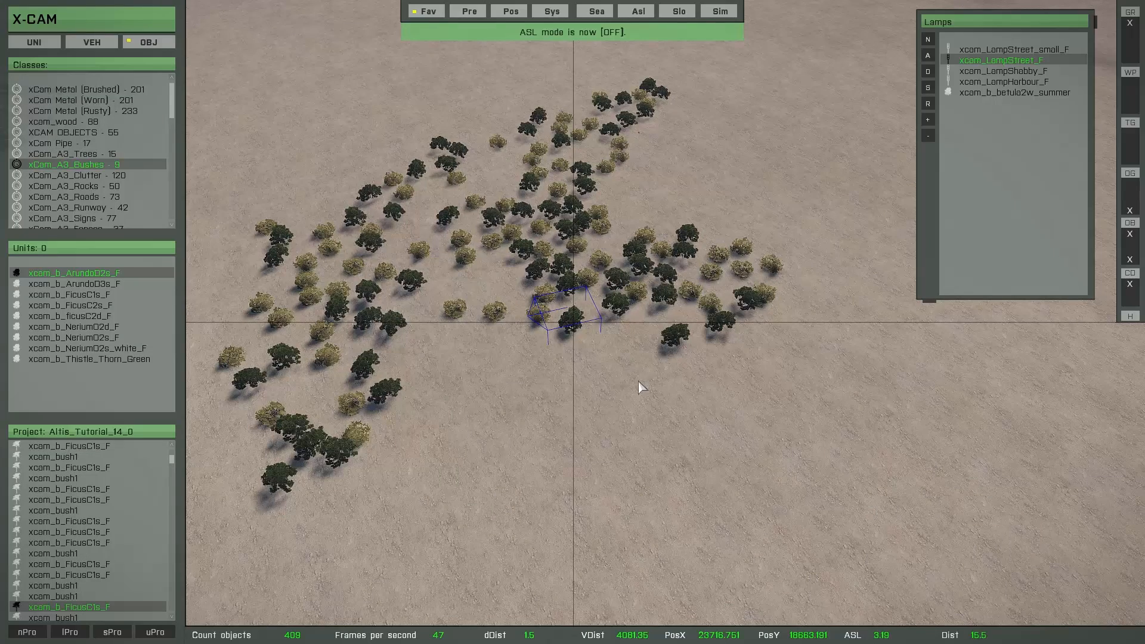
key(Return)
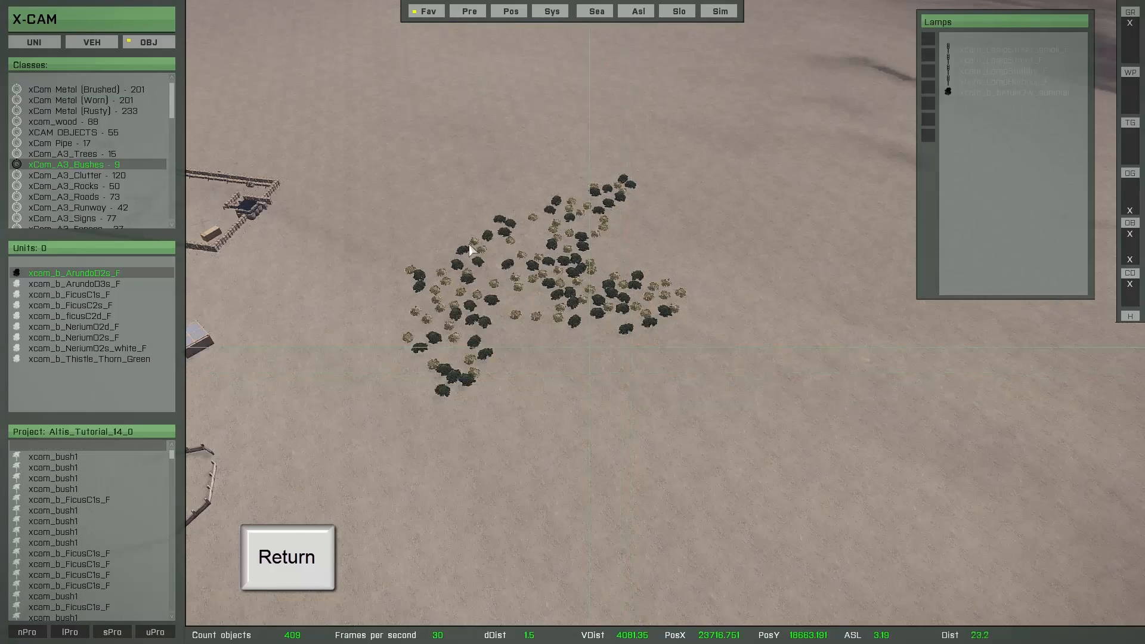
drag(372, 130, 757, 460)
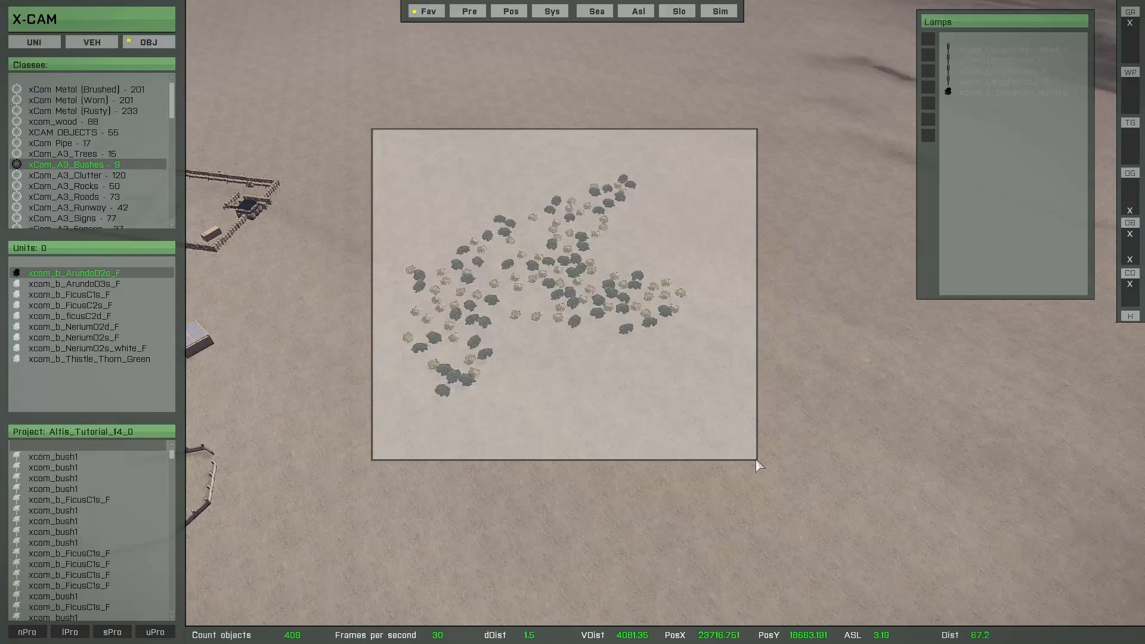
scroll(580, 371, up, 4)
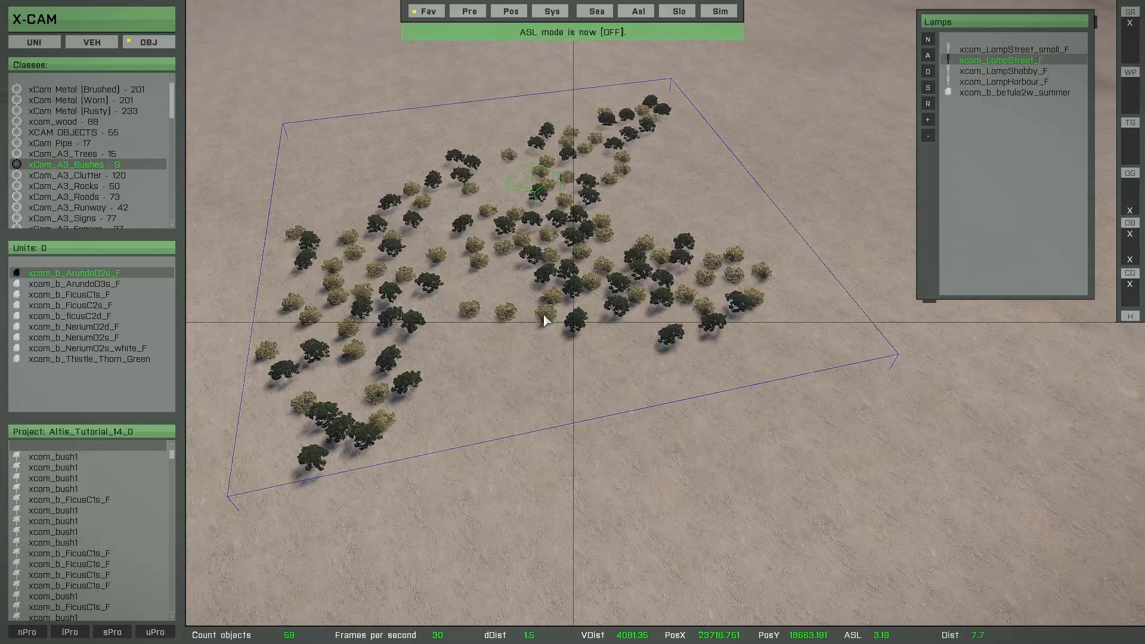
click(546, 319)
key(w)
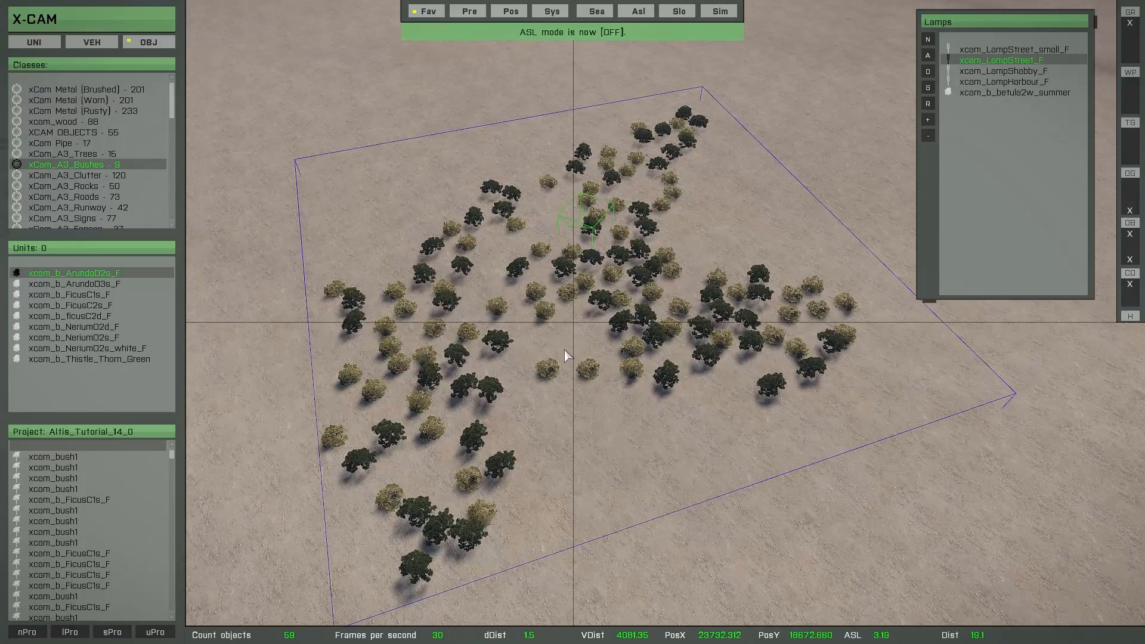
Open the Trees favorite and activate object replacement for the selected xcam_b_FicusC1s_F bushes
right_click(1003, 158)
click(975, 86)
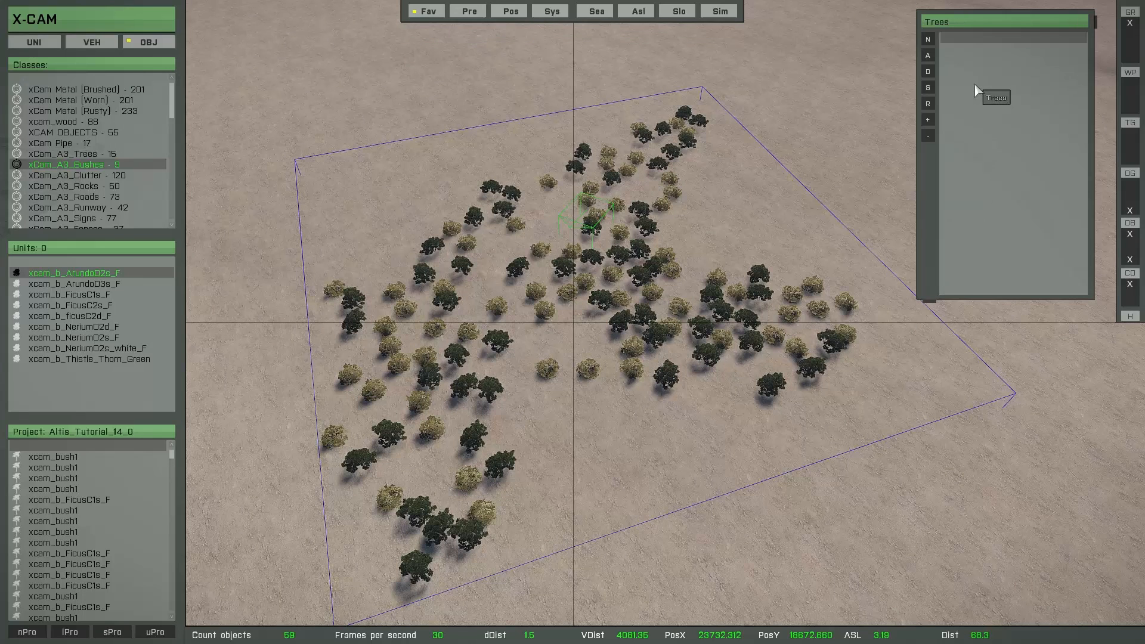
click(928, 105)
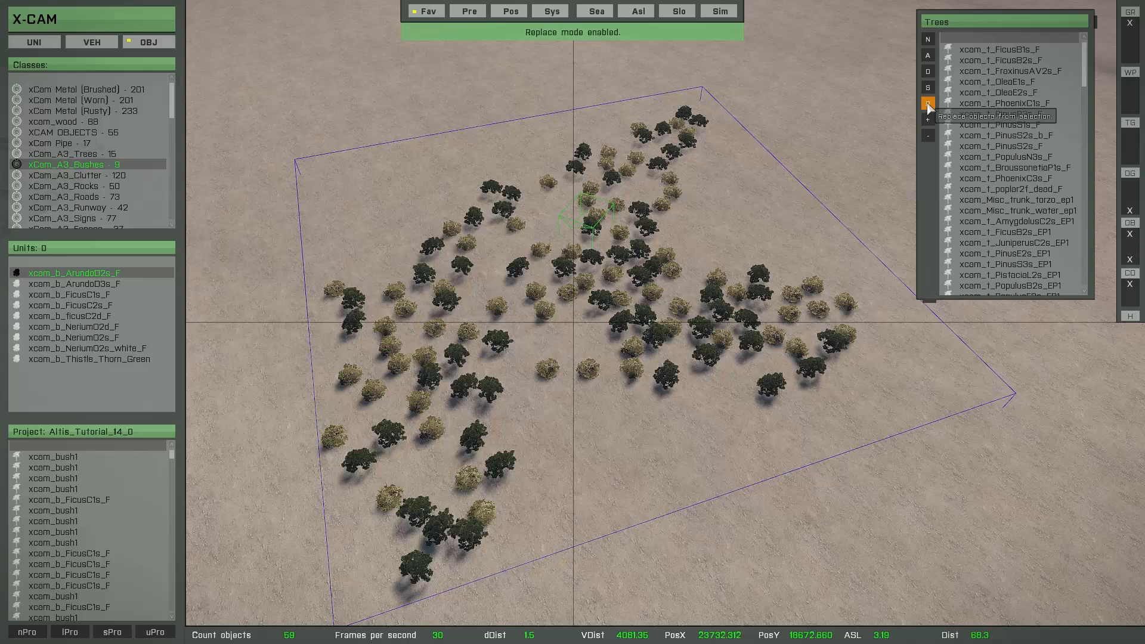
Replace the selected bushes in turn with xcam_t_FicusB1s_F, xcam_t_FicusB2s_F, xcam_t_OleaE2s_F, xcam_t_PinusS1s_F and xcam_t_PinusS2s_b_F, and restore the original bushes
click(980, 52)
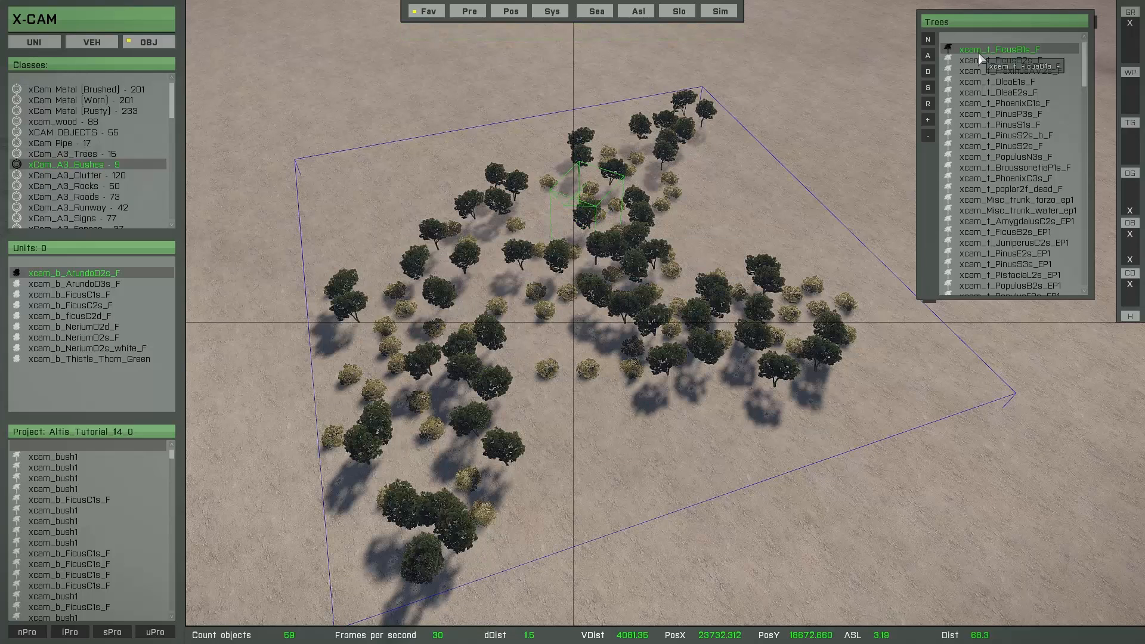
click(981, 60)
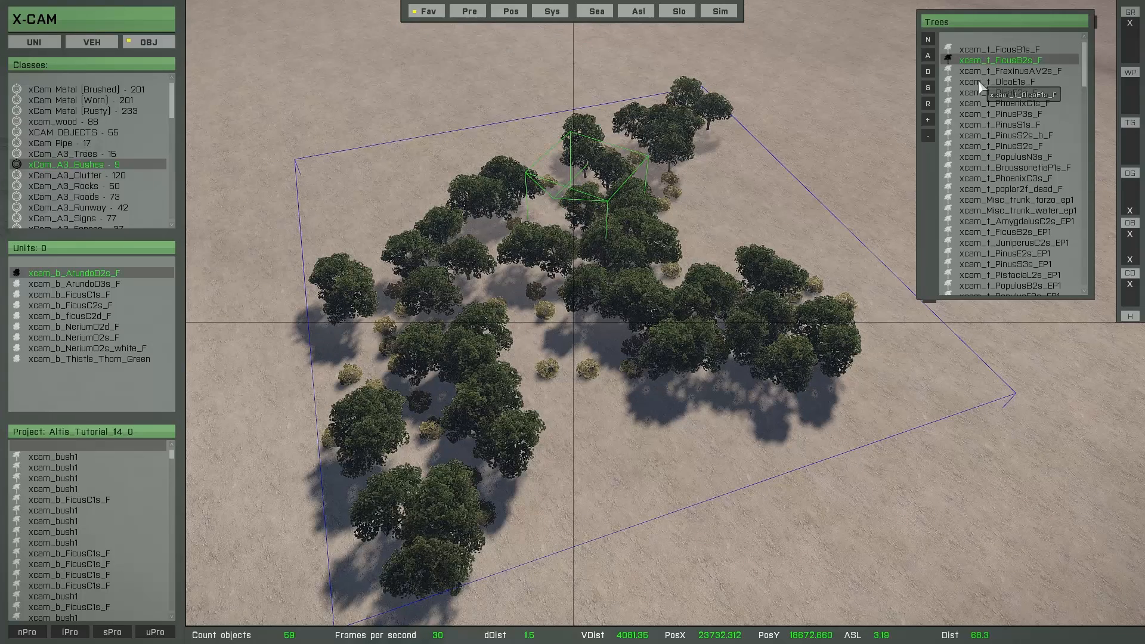
click(980, 92)
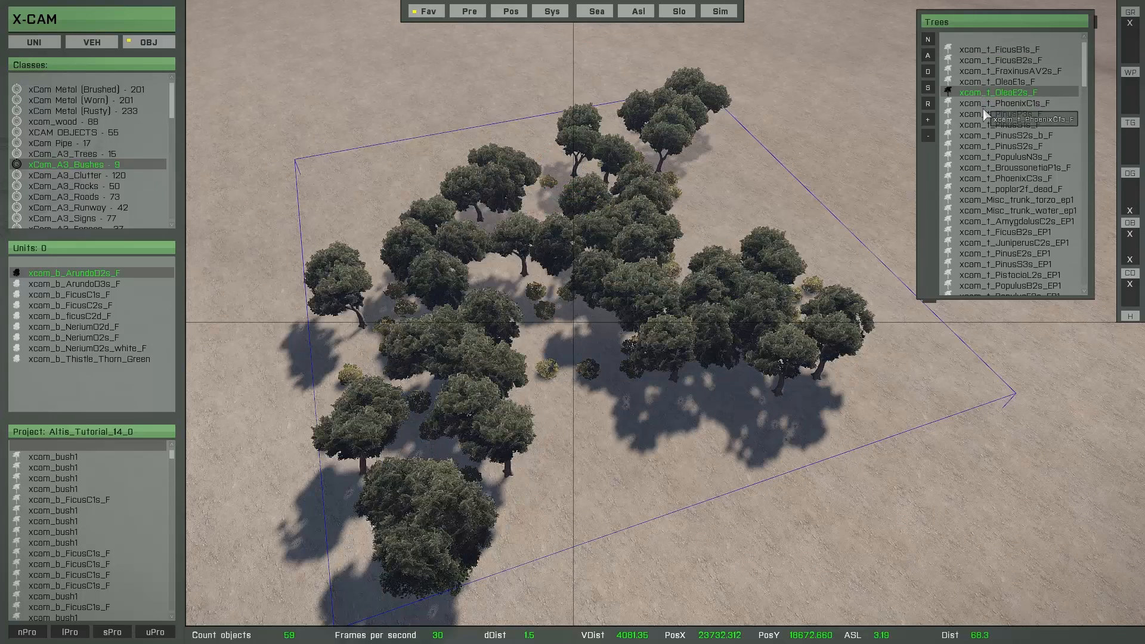
click(986, 125)
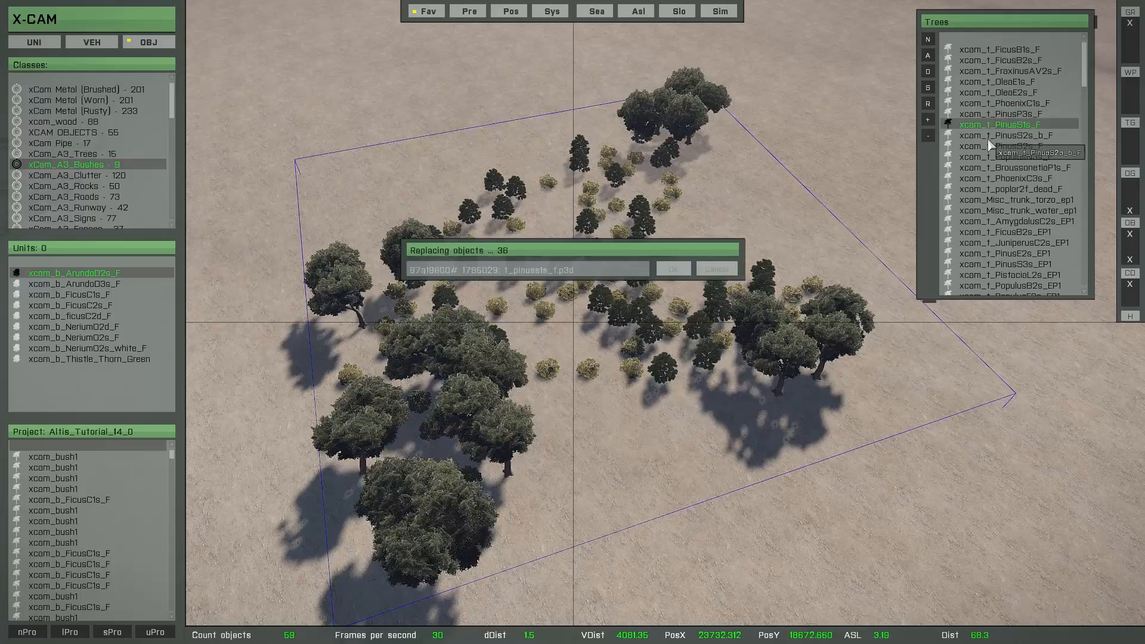
click(989, 139)
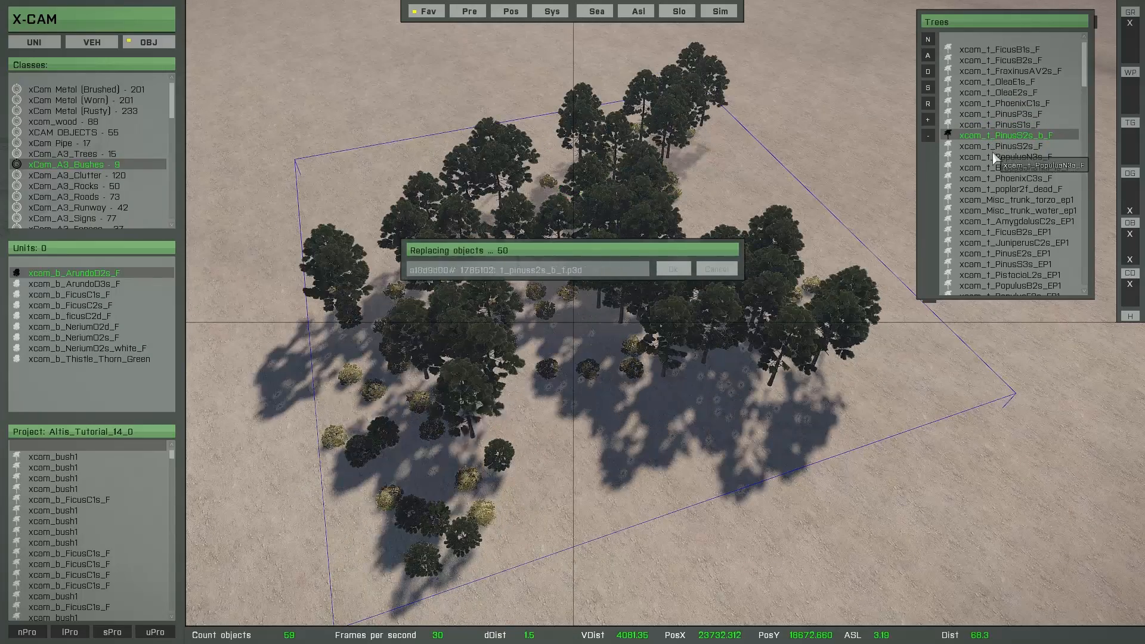
scroll(764, 346, up, 3)
right_drag(763, 263, 737, 423)
scroll(755, 347, down, 5)
scroll(737, 423, up, 3)
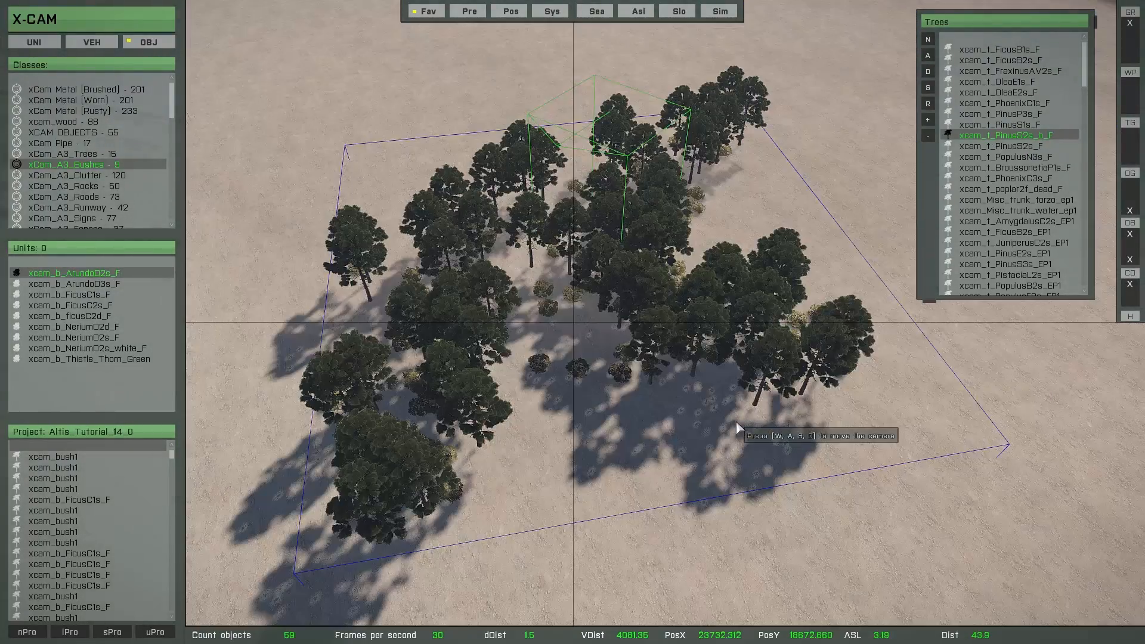
key(shift+e)
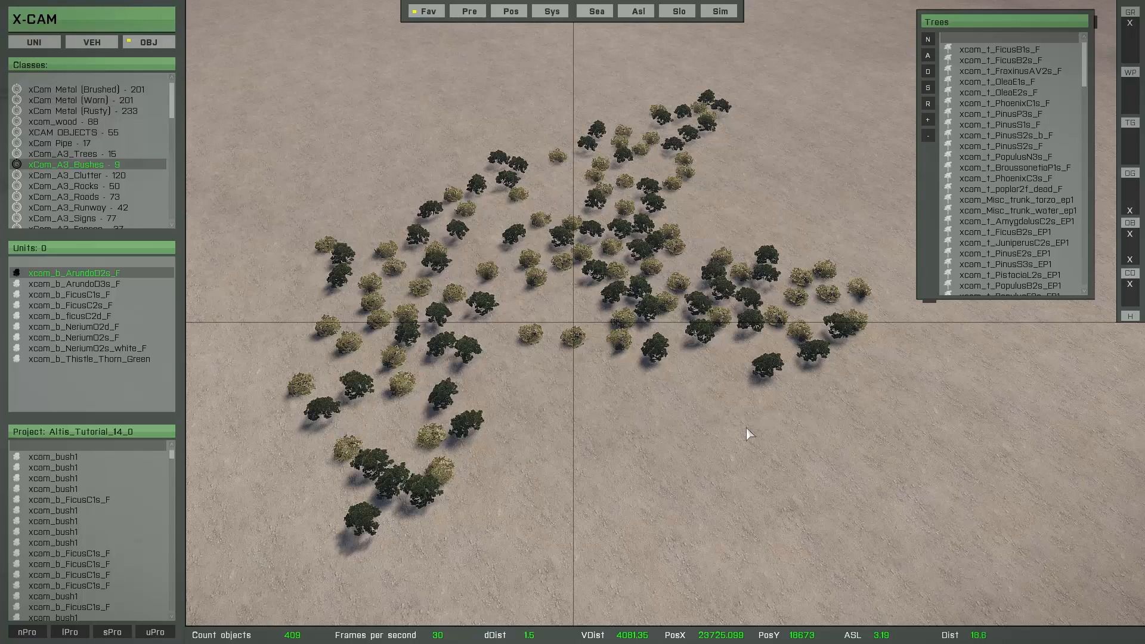
Create an object collection from the Rocks_small favorite on free ground beside the bushes with the settings [ 454 , 5 , 3 , 5 , 0 ]
key(d)
key(s)
key(d)
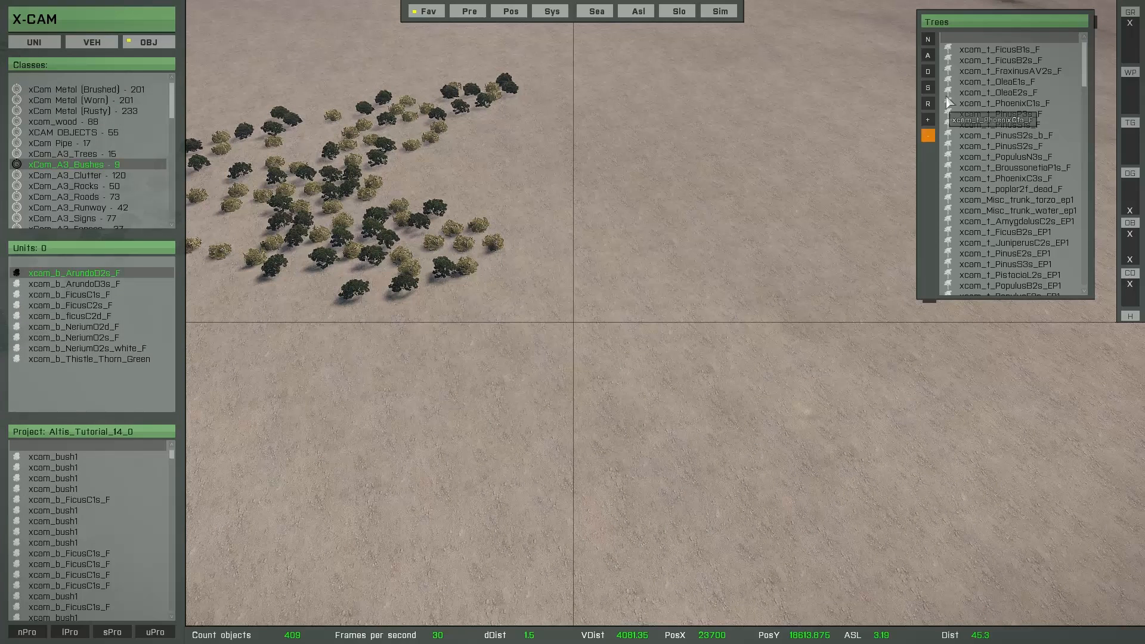
right_click(989, 151)
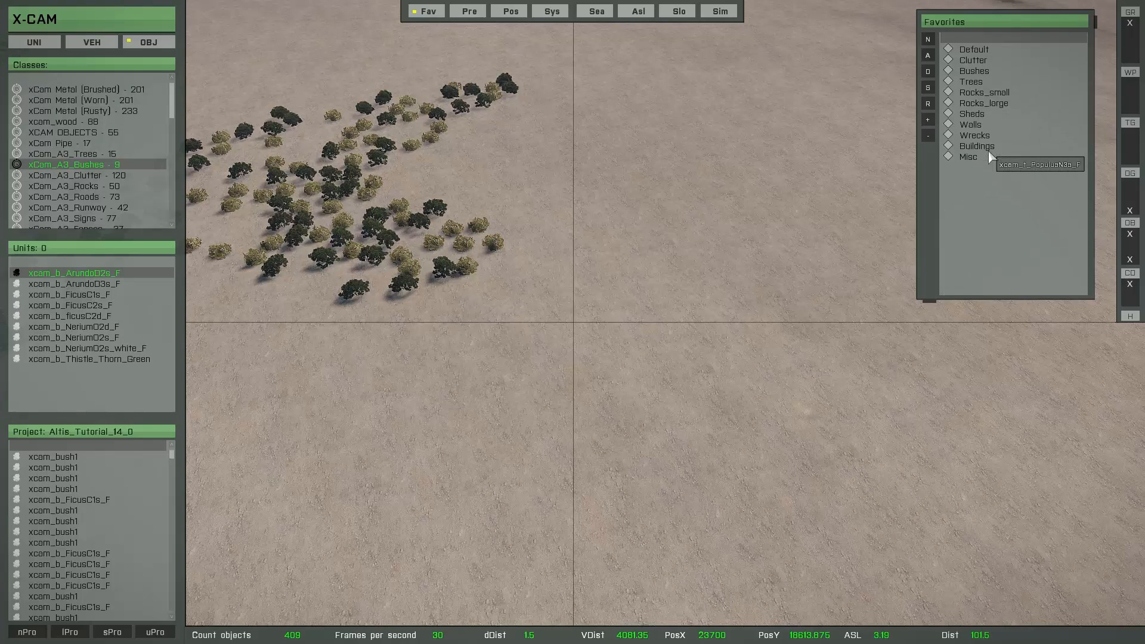
click(980, 94)
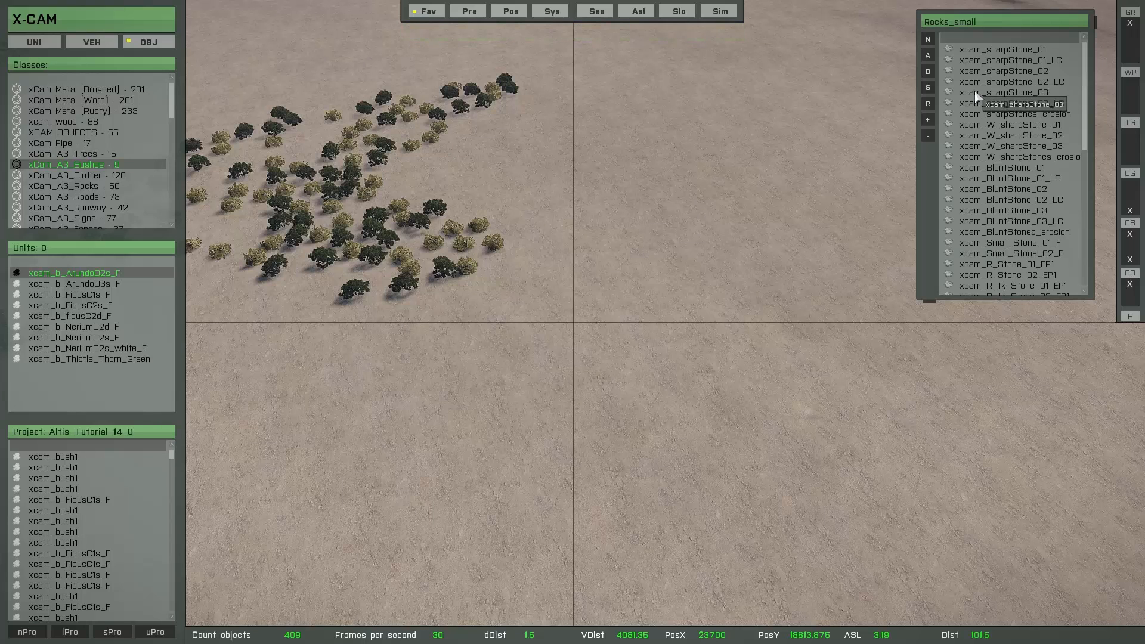
click(931, 40)
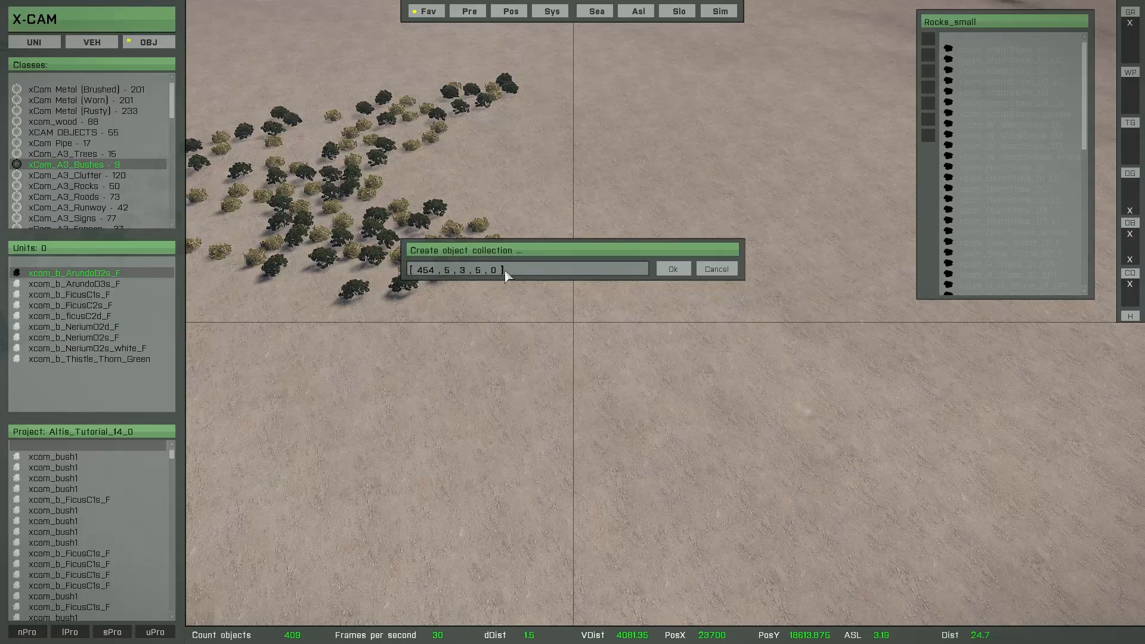
click(671, 271)
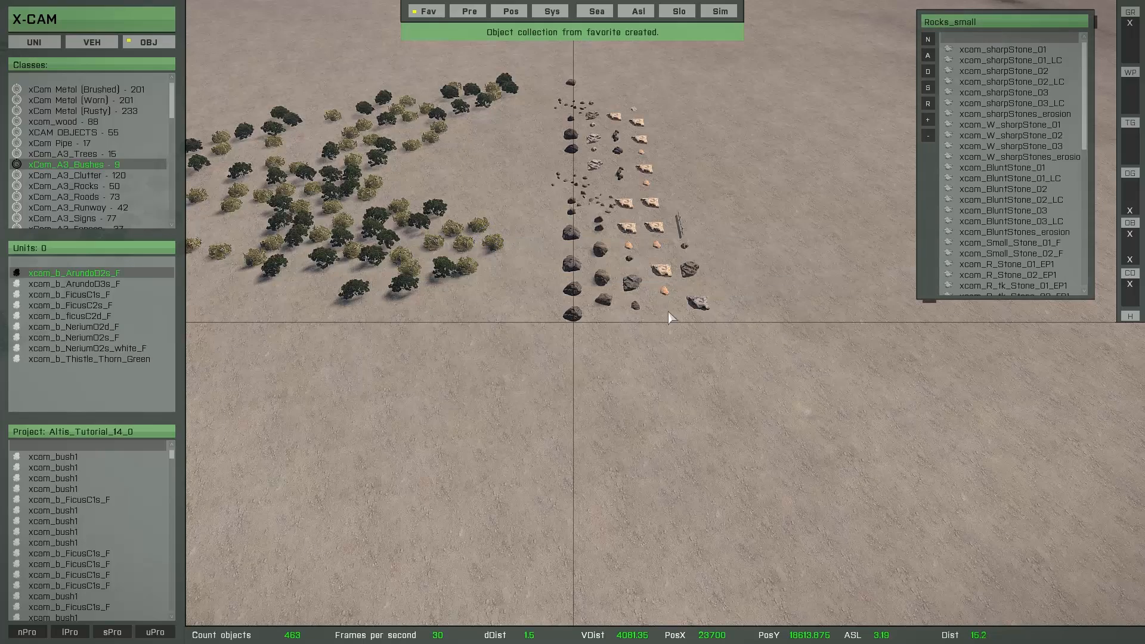
Examine the laid-out rock collection up close and its location next to the vegetation group
key(d)
key(w)
right_drag(657, 342, 623, 279)
key(w)
key(d)
scroll(653, 395, up, 3)
key(a)
scroll(601, 316, down, 10)
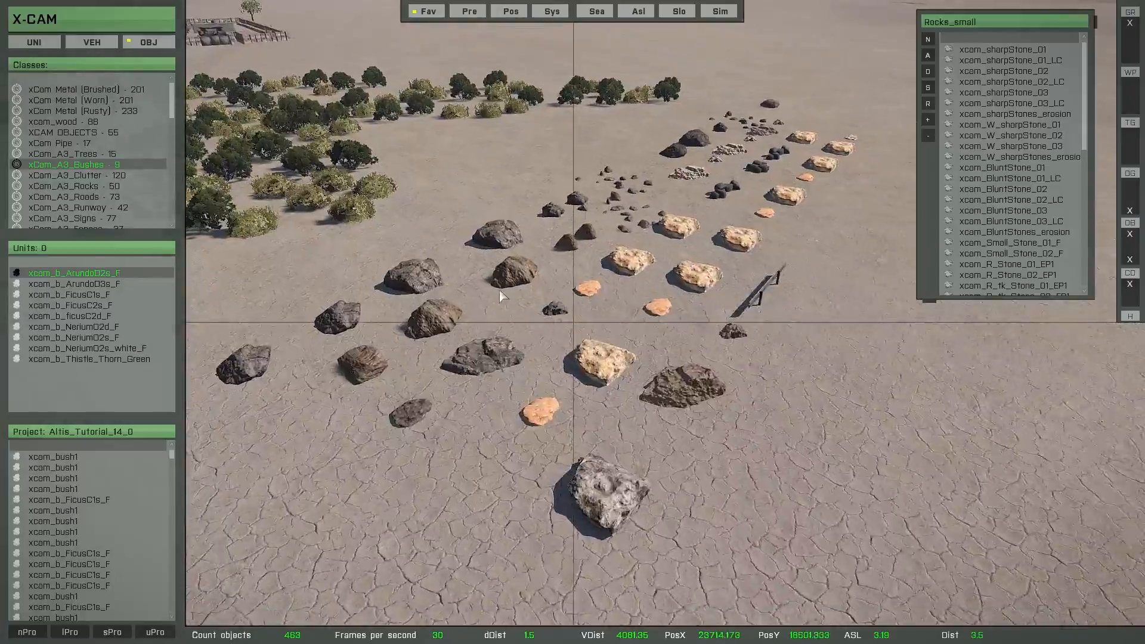
right_drag(472, 324, 488, 334)
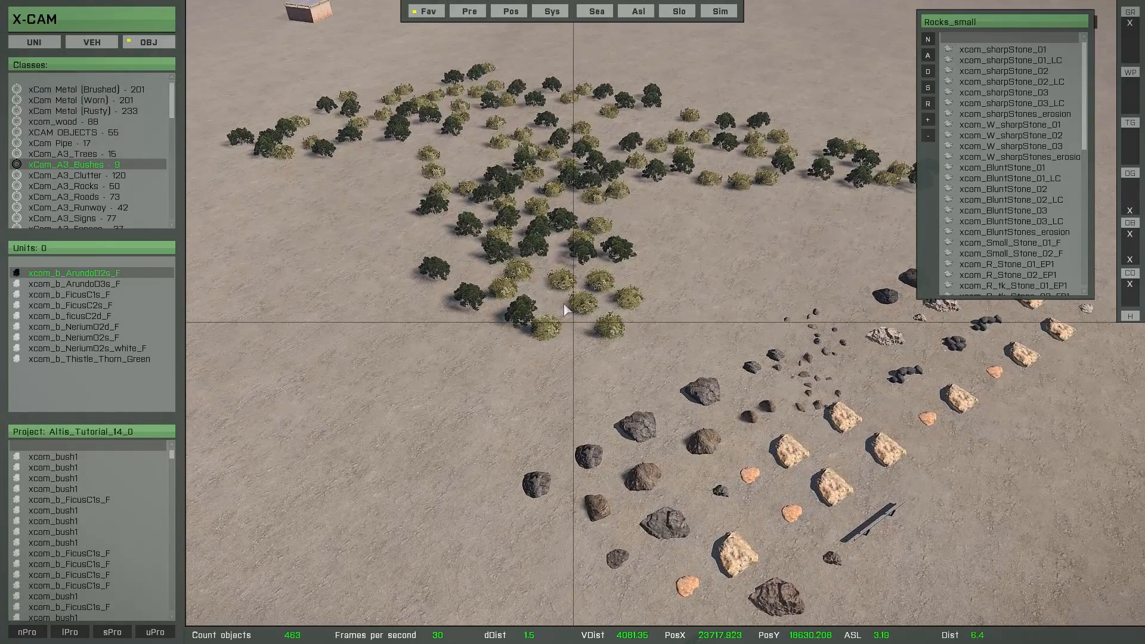
Select the whole group of trees and bushes and bring the rock collection into view beside it
key(g)
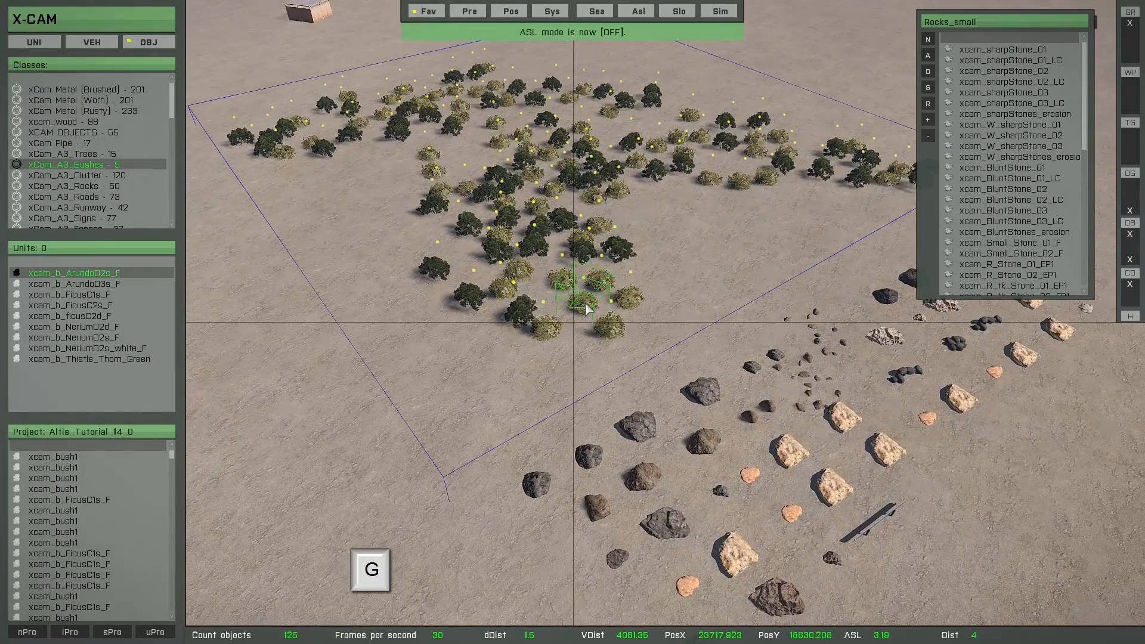
key(d)
key(d)
key(s)
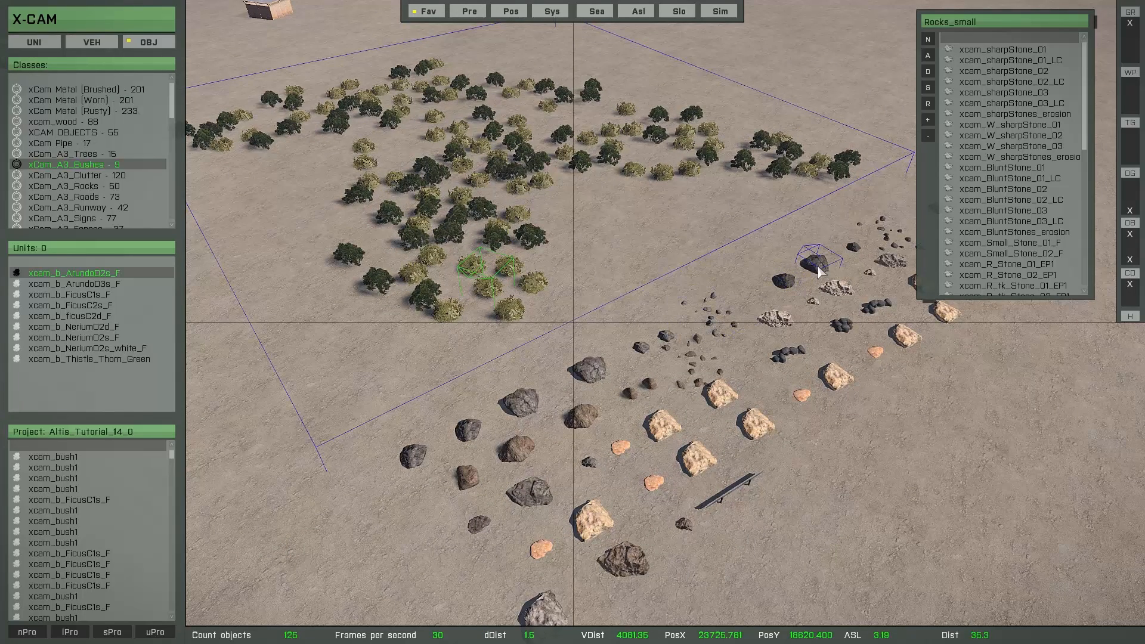
Replace all selected trees and bushes in turn with two large dark rocks and the scattered small stones from the rock collection
key(r)
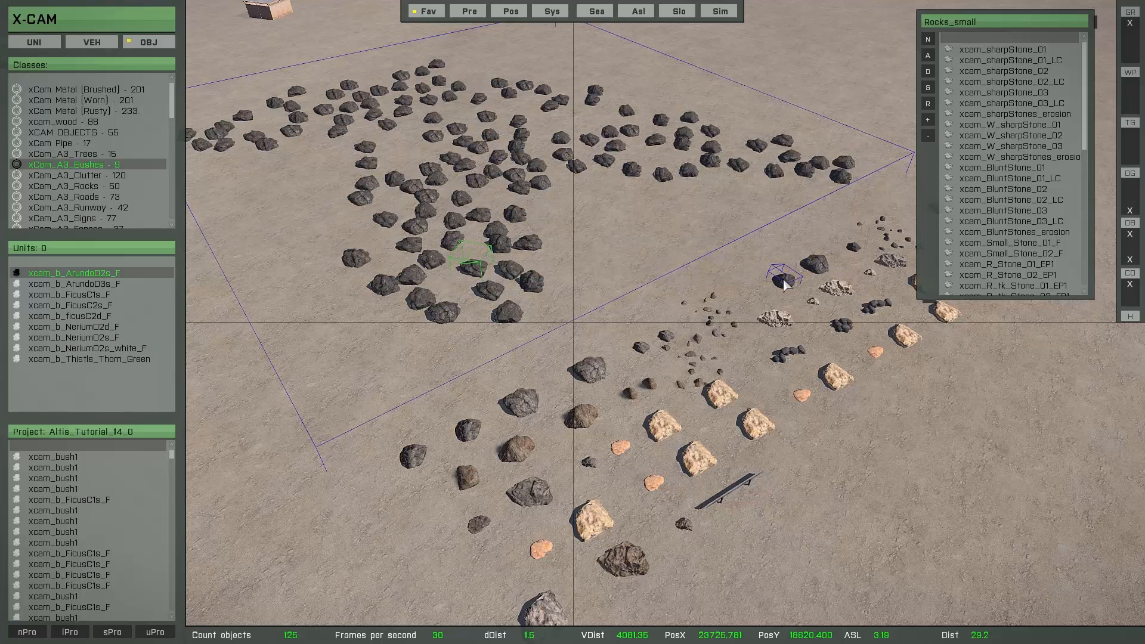
key(r)
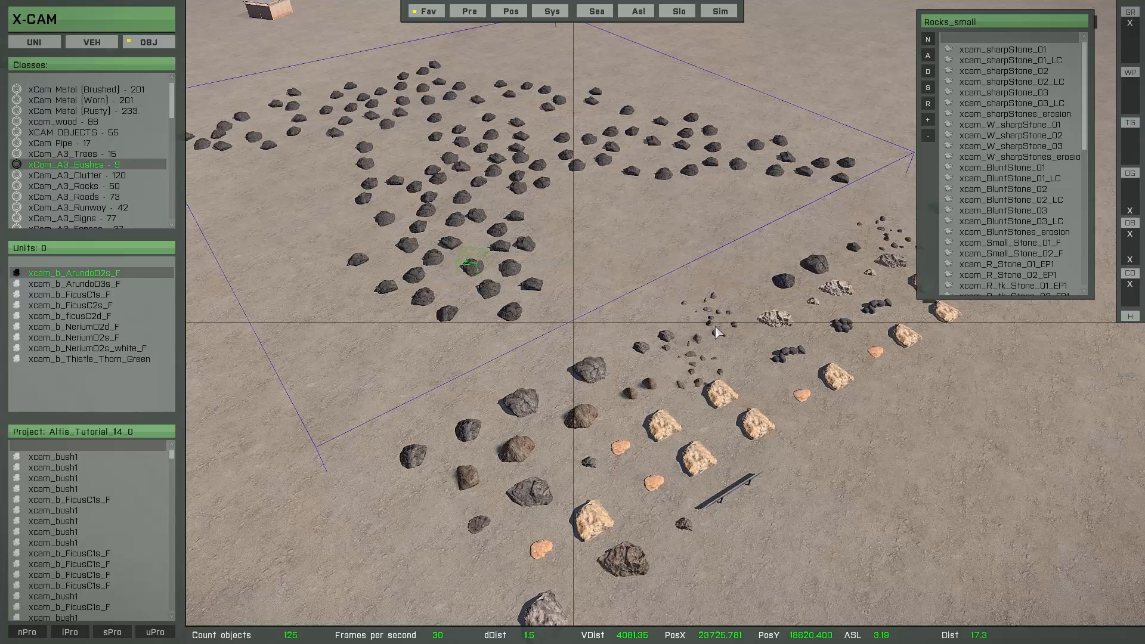
key(r)
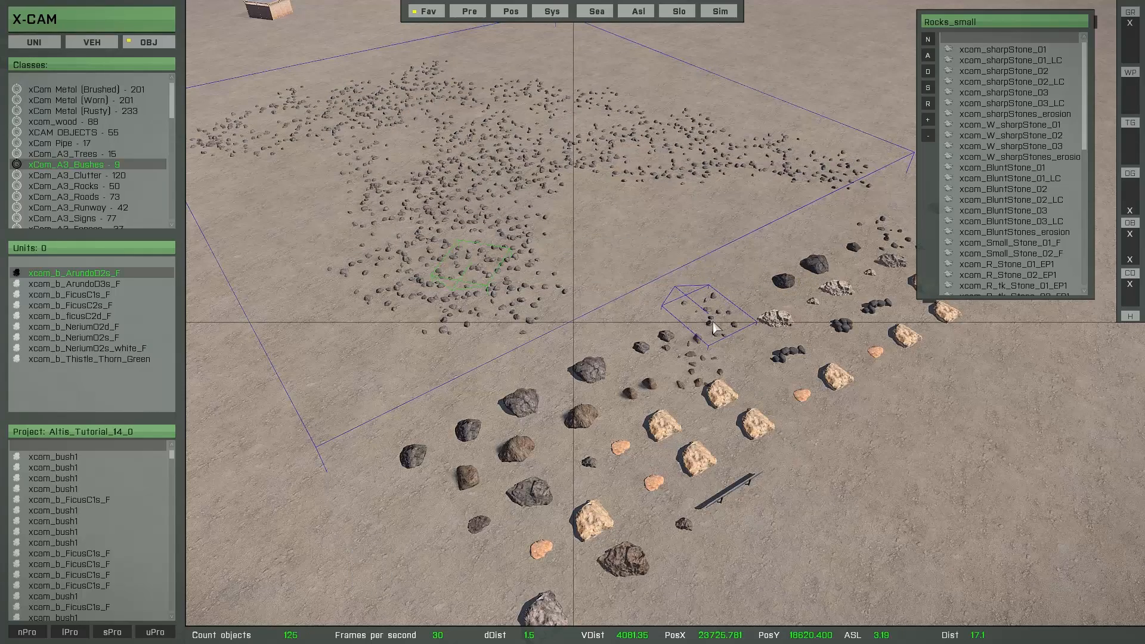
key(r)
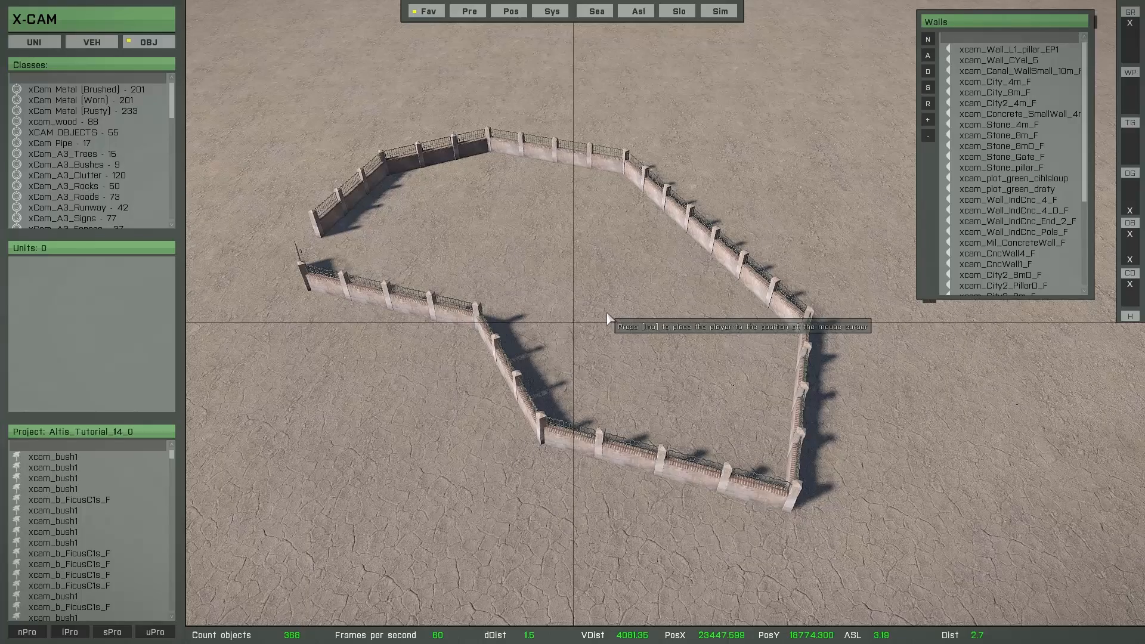
Create an object collection from the Walls favorite beside the existing wall enclosure with the settings [ 252 , 5 , 1 , 3 , 0 ]
key(s)
key(d)
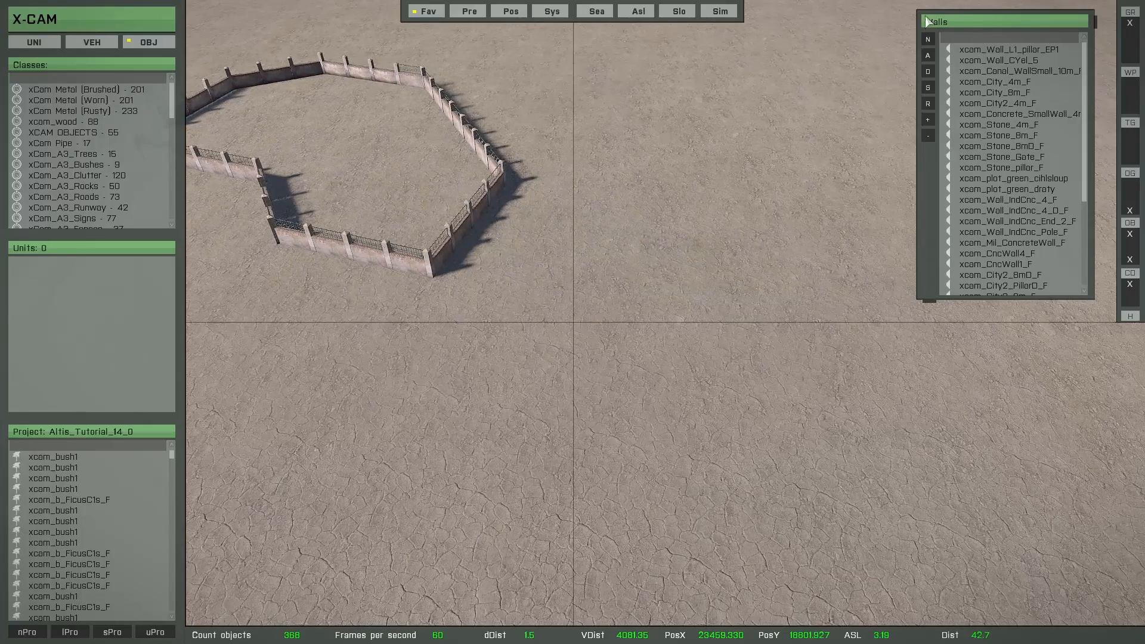
click(928, 40)
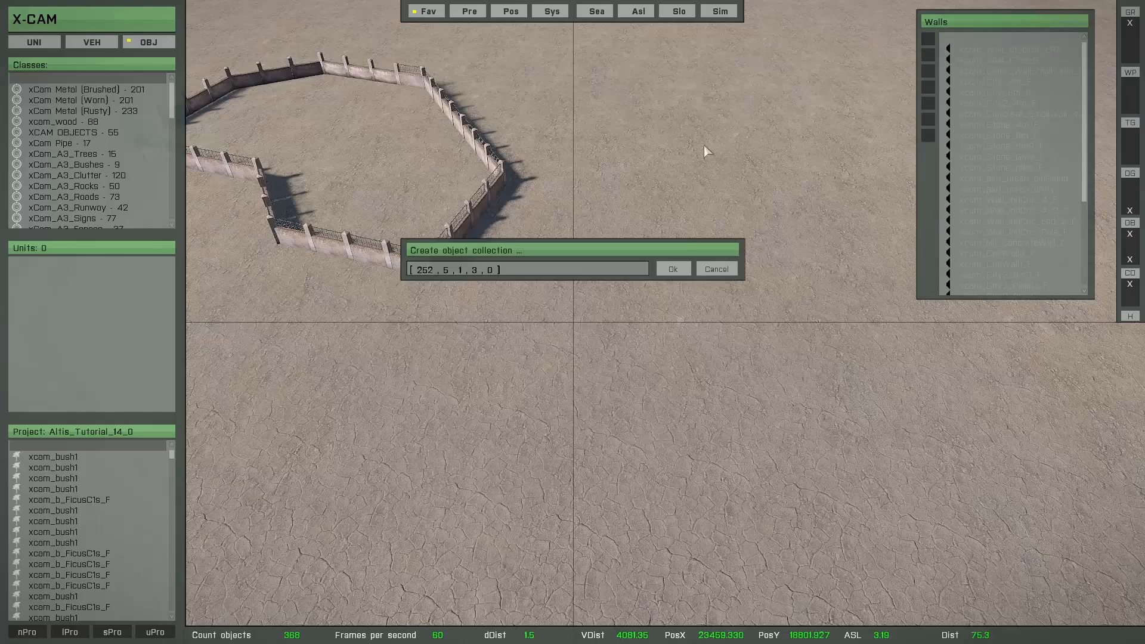
click(674, 269)
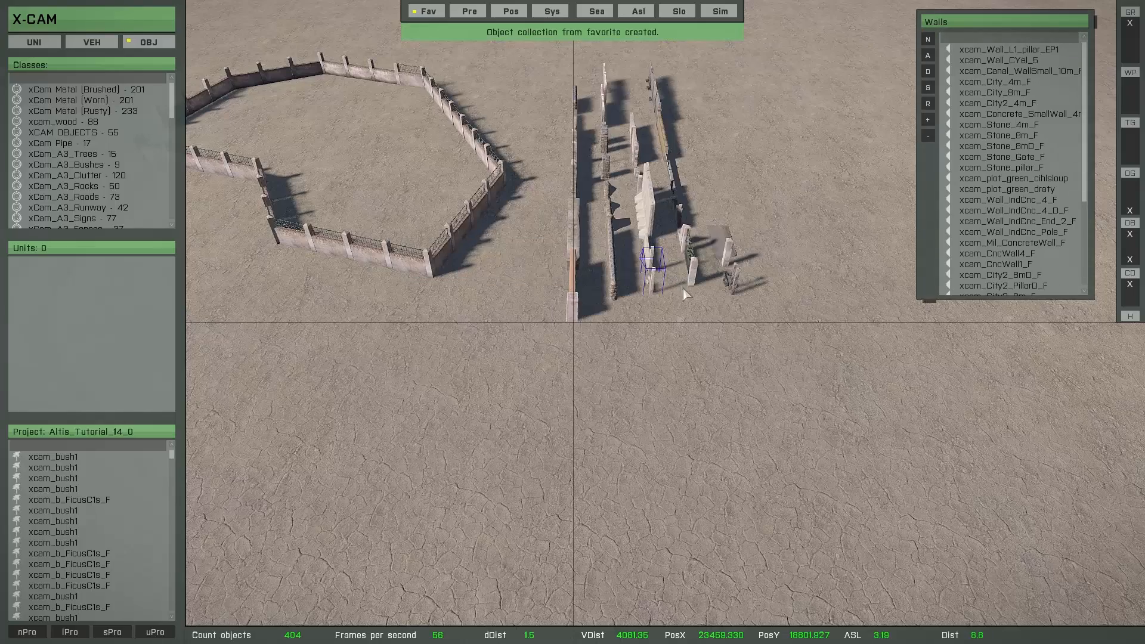
Select the entire group of wall segments that forms the existing enclosure
key(s)
key(w)
right_drag(585, 360, 559, 302)
key(s)
key(a)
key(w)
key(g)
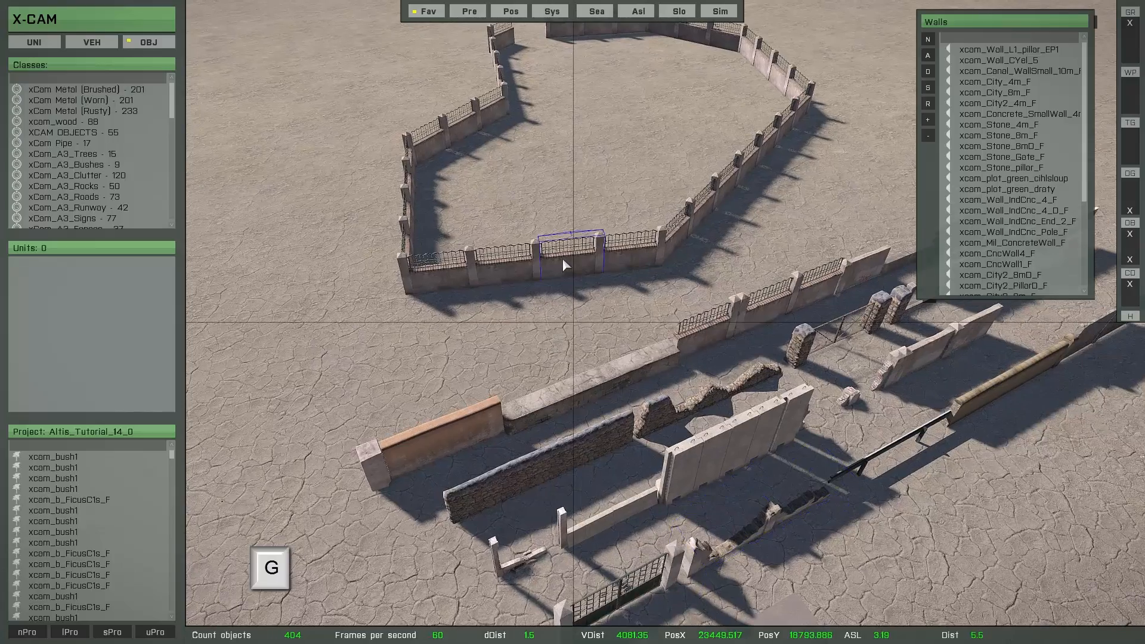
Replace all selected wall segments with the low plain concrete wall next to the stone wall in the wall collection
key(s)
right_drag(563, 261, 561, 350)
key(w)
key(a)
key(w)
key(d)
key(w)
key(d)
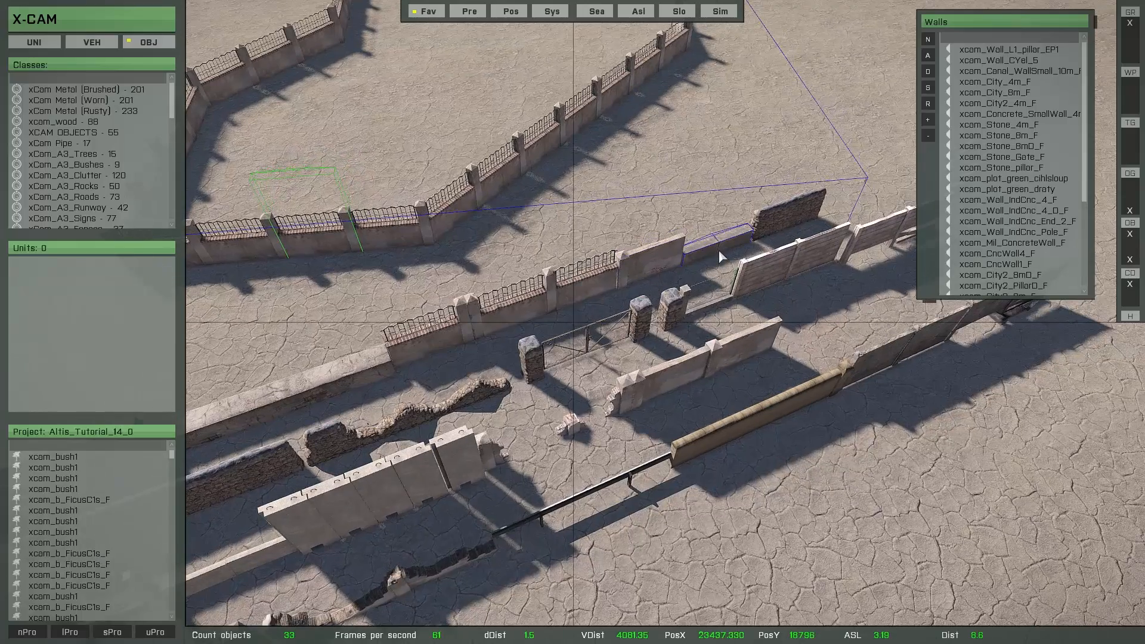
key(r)
key(w)
key(a)
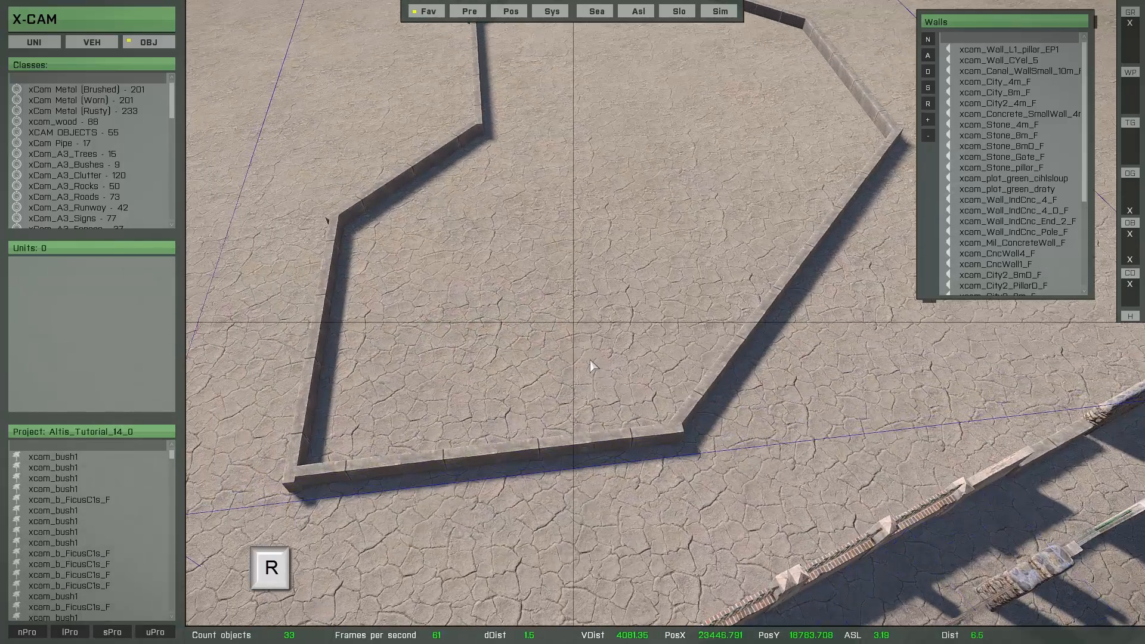
Replace all selected enclosure segments with the tall concrete panel wall from the wall collection
key(a)
key(w)
key(s)
right_drag(592, 359, 593, 323)
key(s)
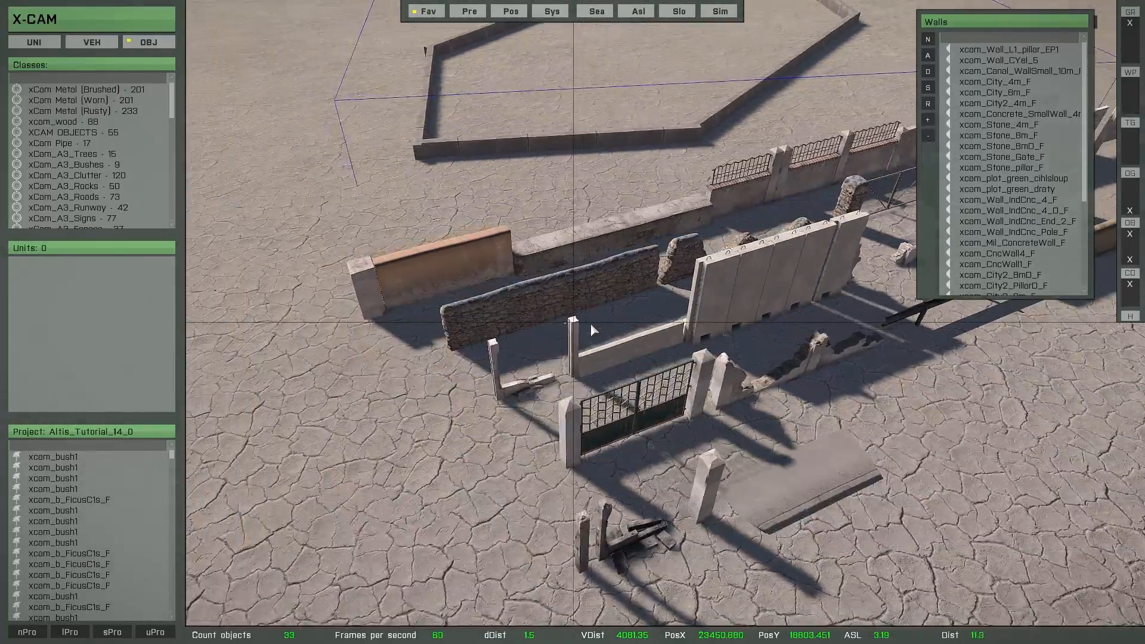
key(a)
click(508, 276)
key(r)
key(a)
key(w)
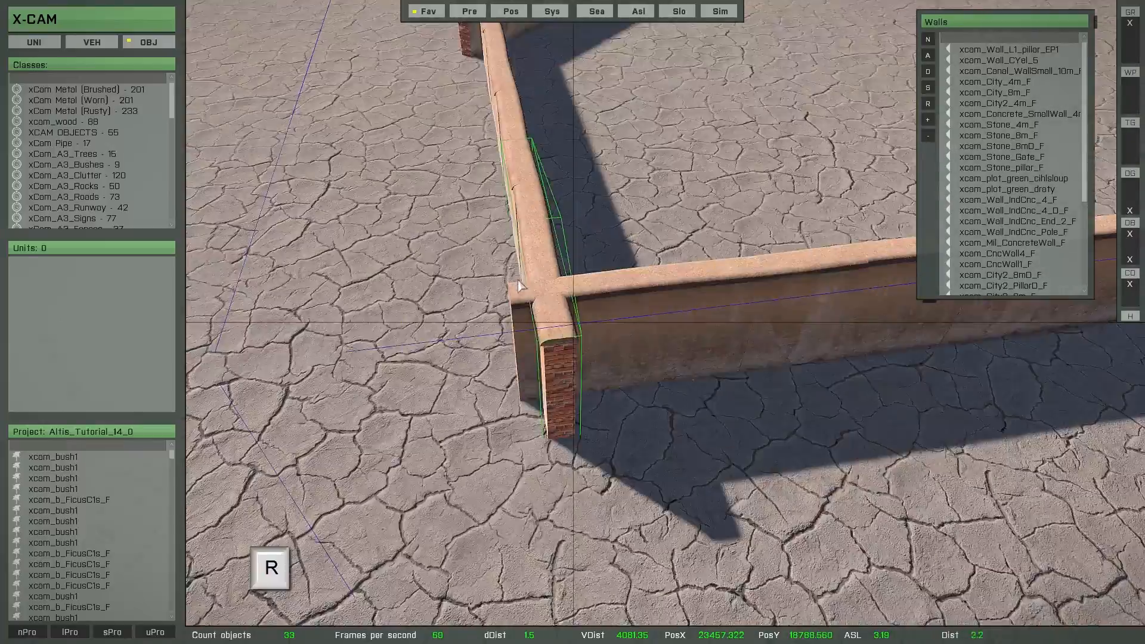
key(a)
Replace all selected enclosure segments with the flat ground slab at the near end of the wall collection and inspect the enclosure
right_drag(518, 281, 613, 342)
key(s)
key(s)
key(a)
click(529, 441)
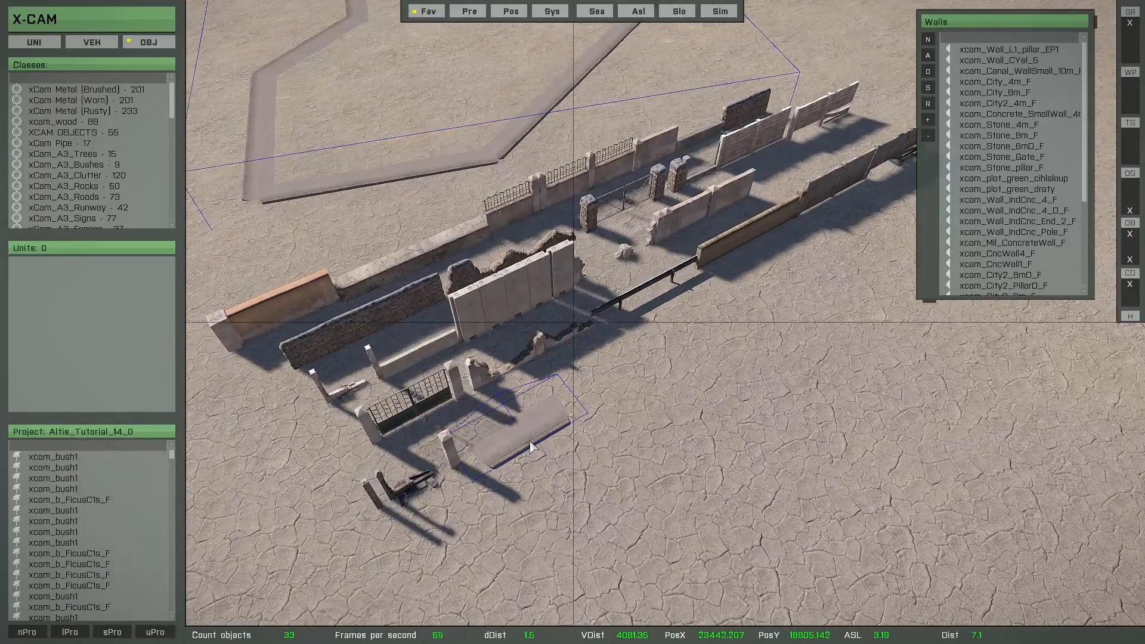
key(w)
key(a)
key(z)
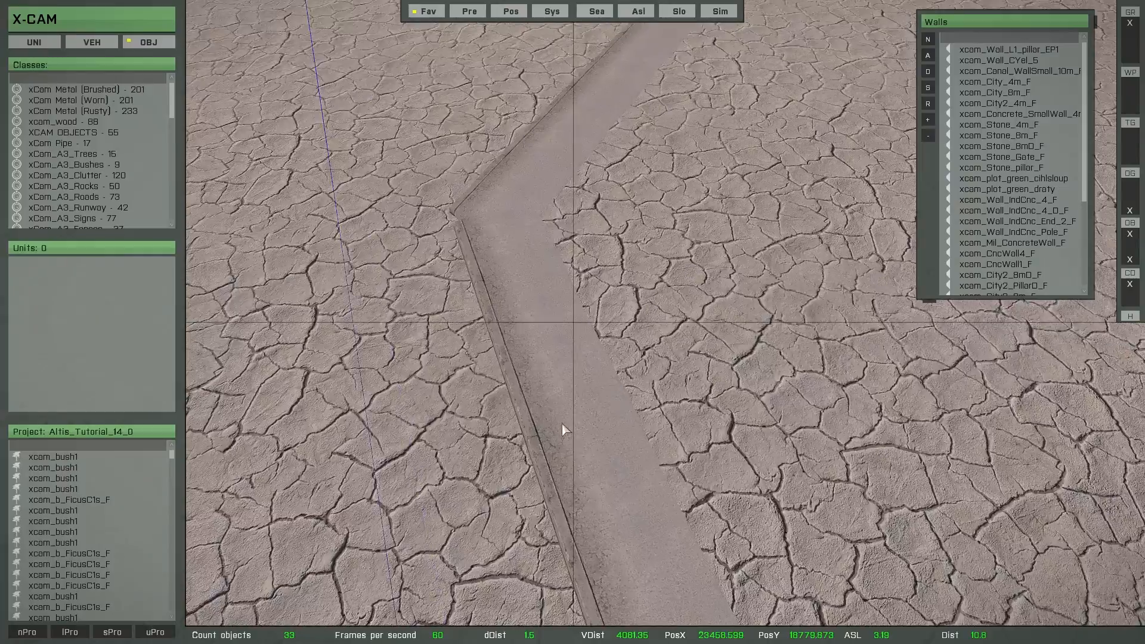
right_drag(560, 417, 562, 245)
key(s)
key(q)
right_drag(564, 337, 567, 370)
key(d)
key(s)
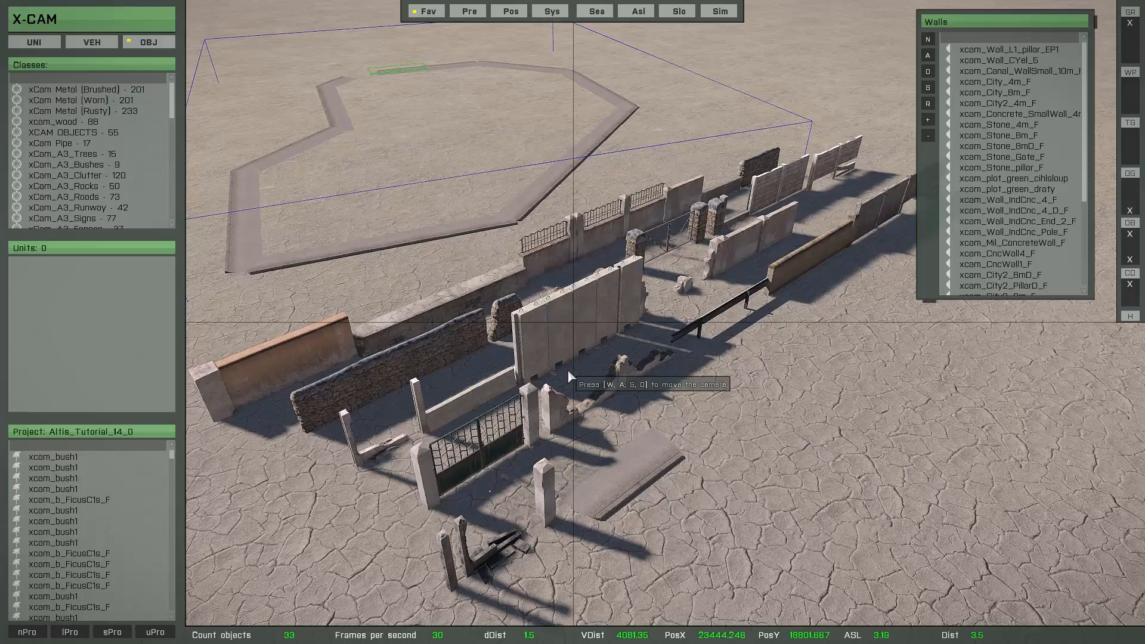
key(s)
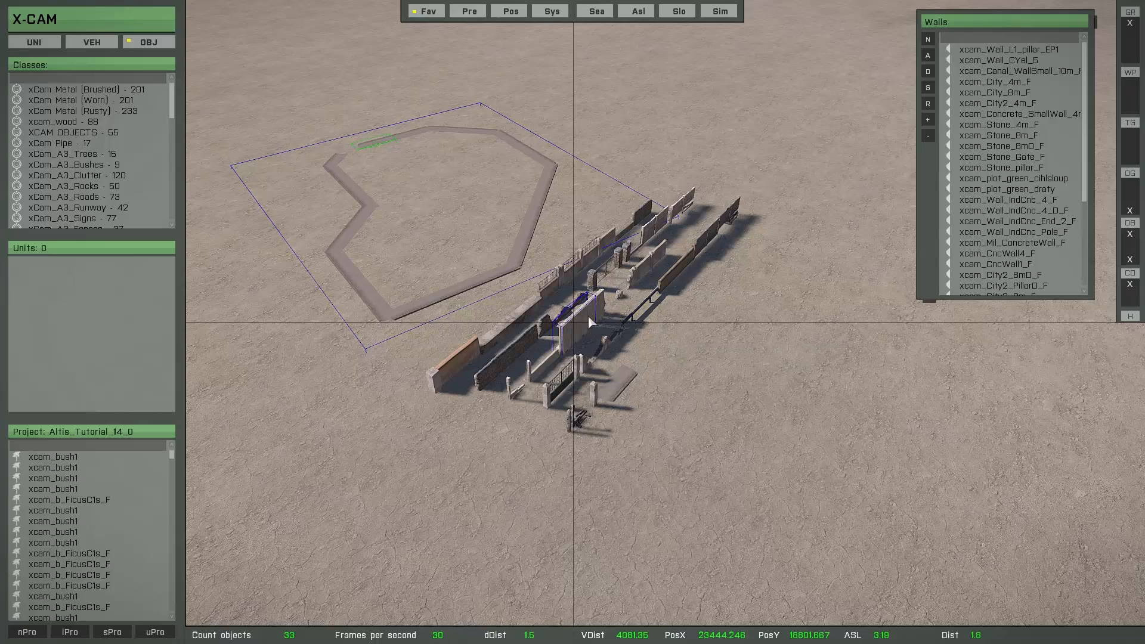
Select the entire wall collection as a group and delete all its objects
key(g)
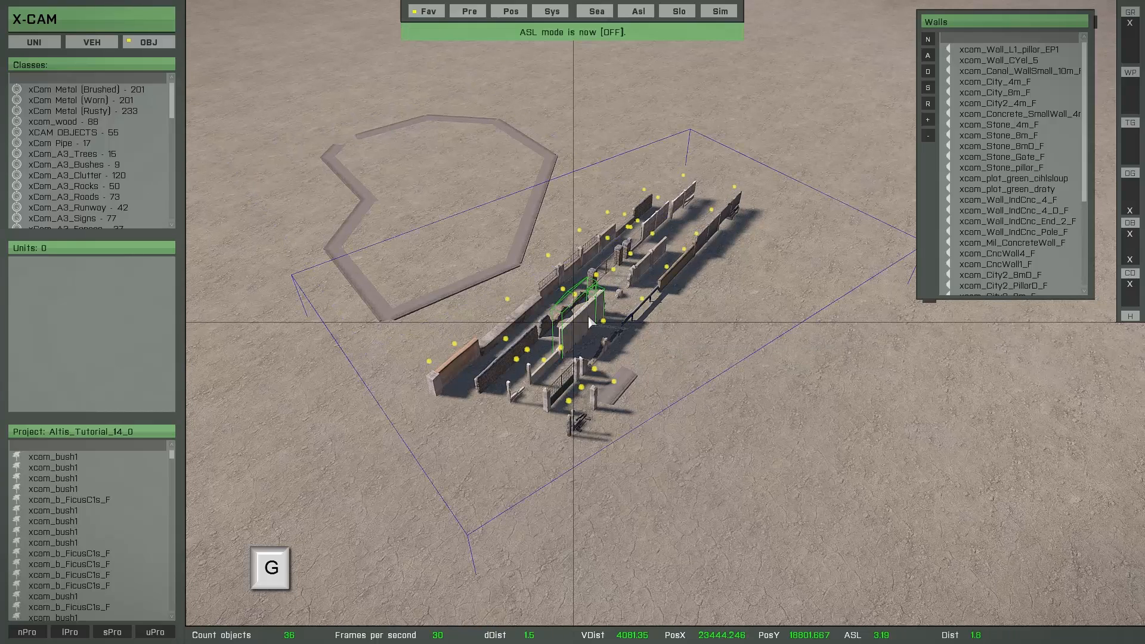
key(Delete)
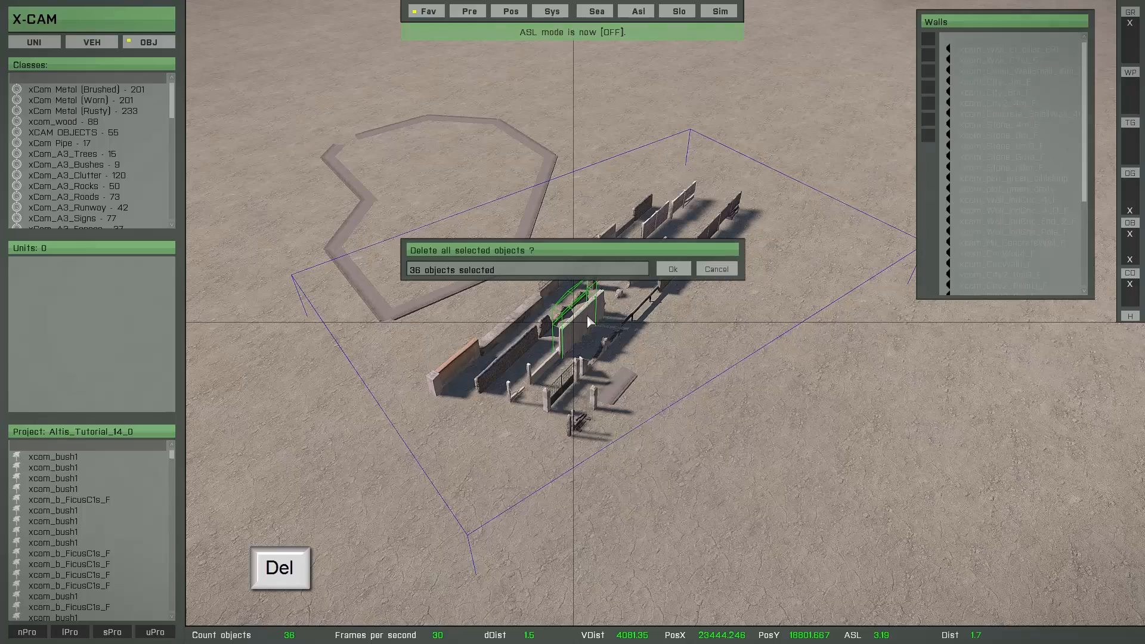
click(674, 270)
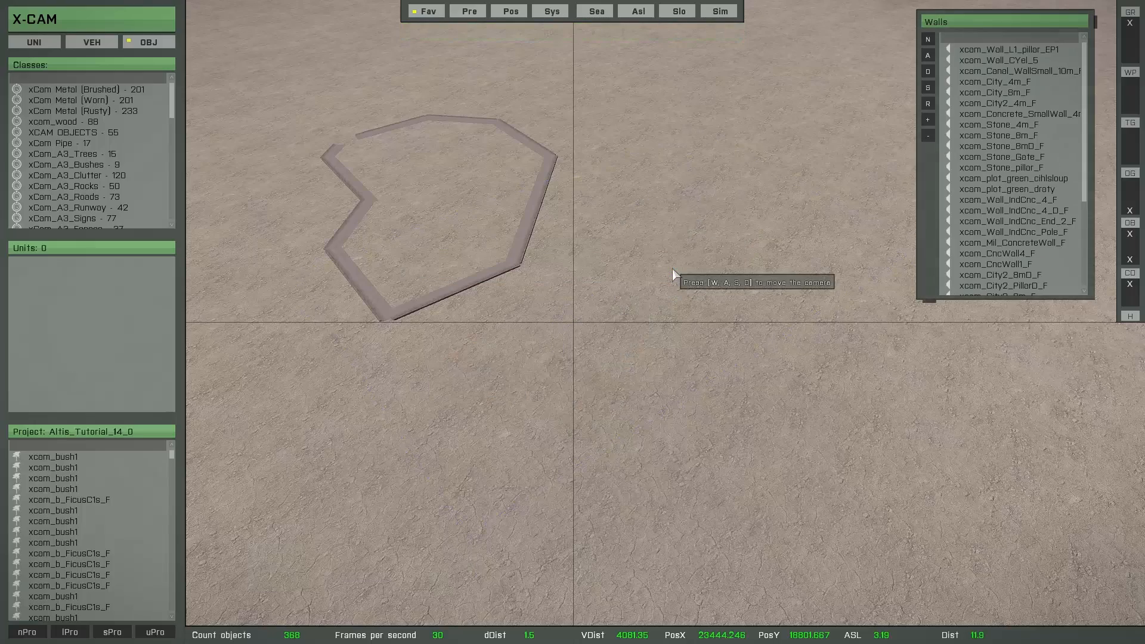
Move on to the rocky headland, open the Trees favorite and select the class xcam_t_FicusB1s_F
key(w)
key(a)
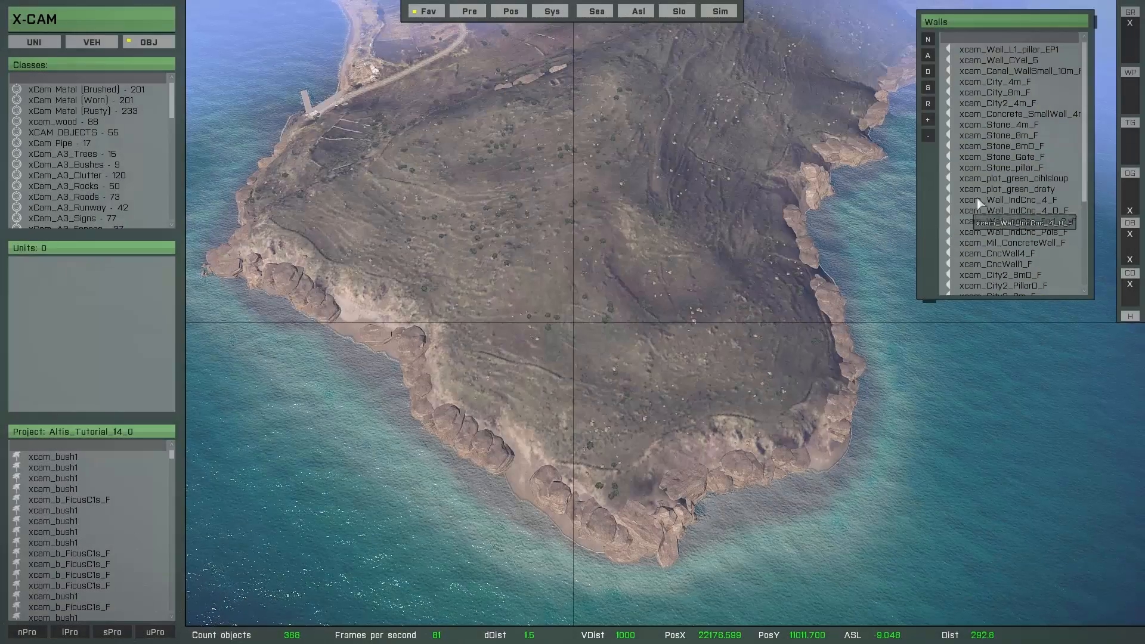
right_click(985, 182)
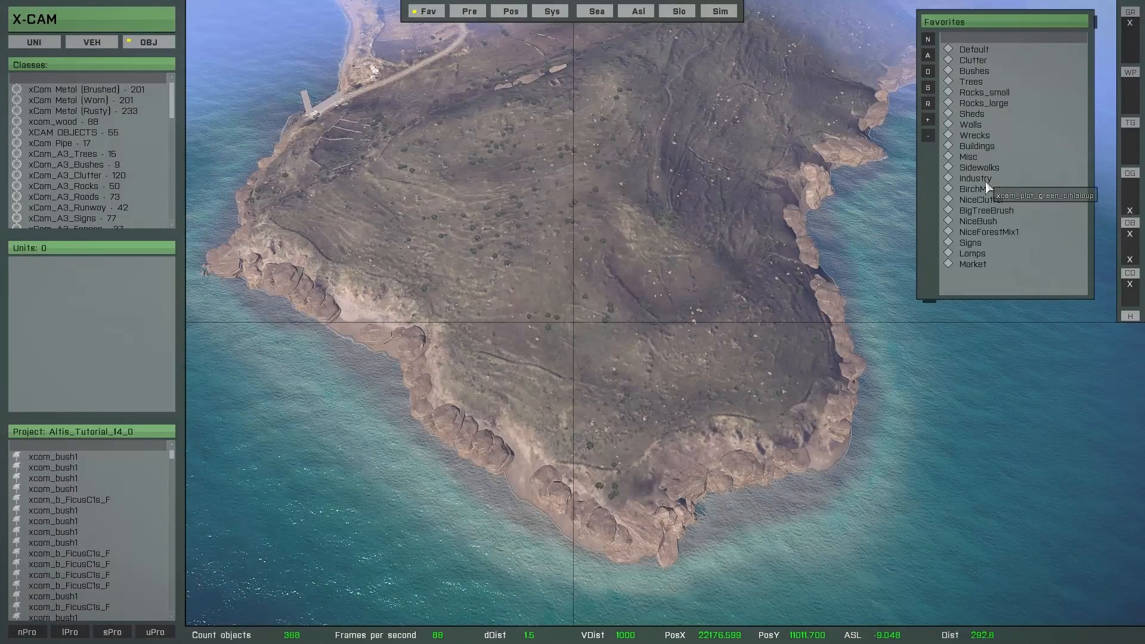
double_click(970, 83)
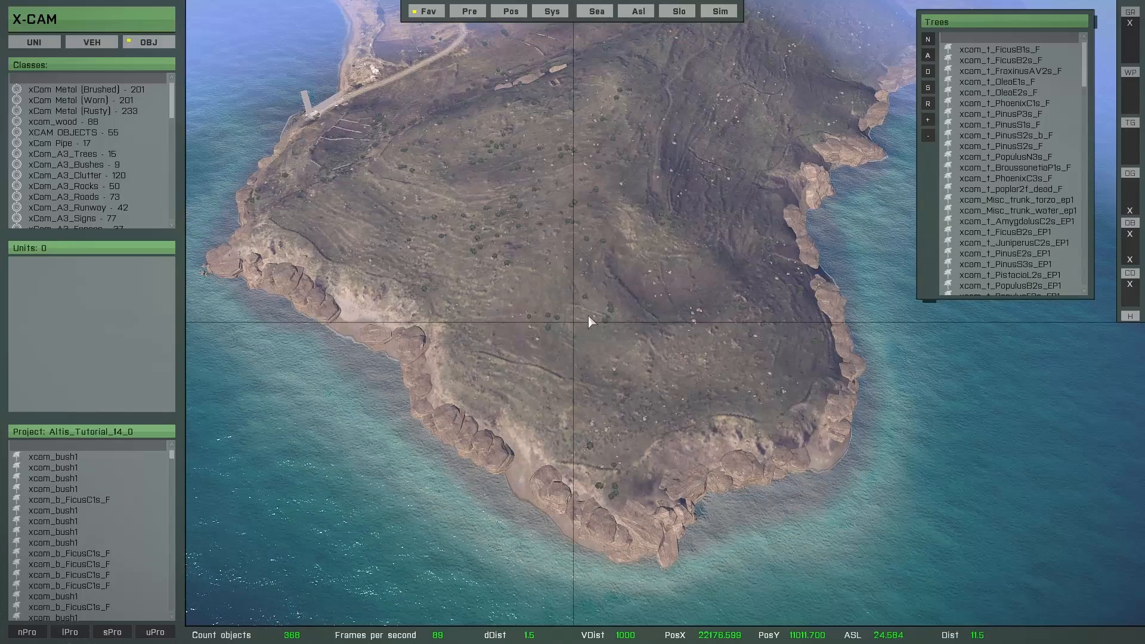
click(978, 52)
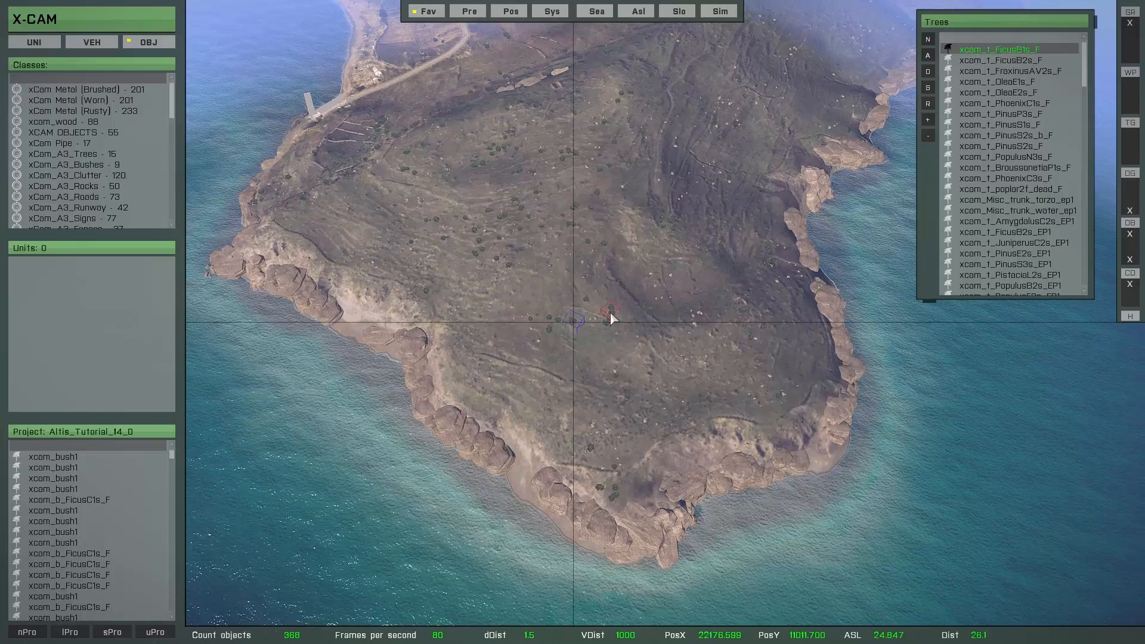
Paint a small cluster of xcam_t_FicusB1s_F trees on the hillside with the single object brush
key(b)
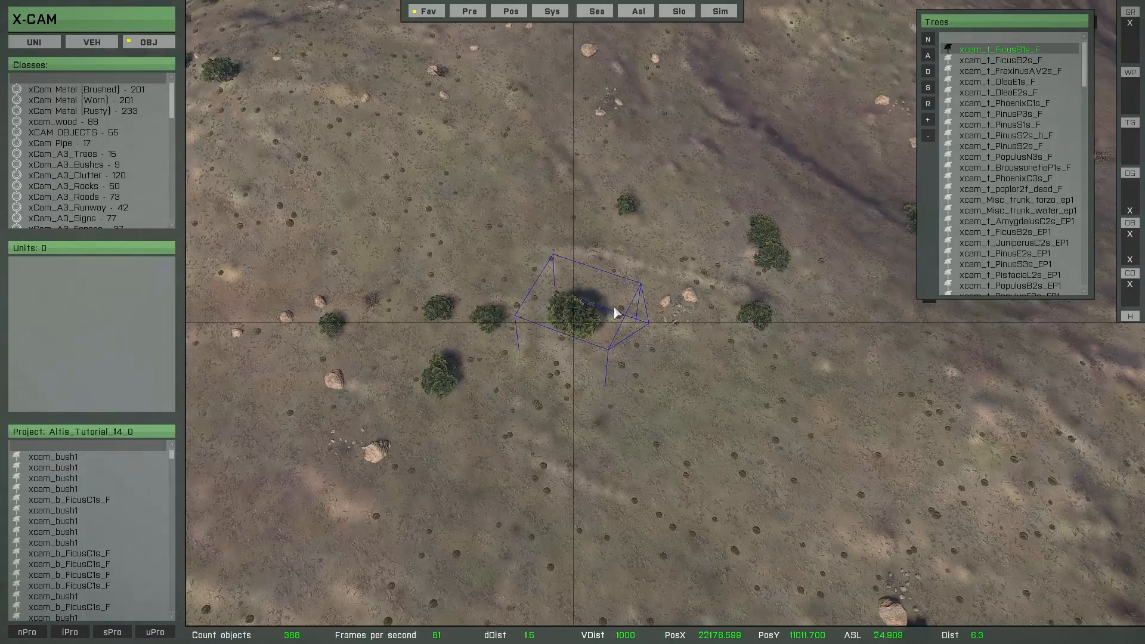
key(b)
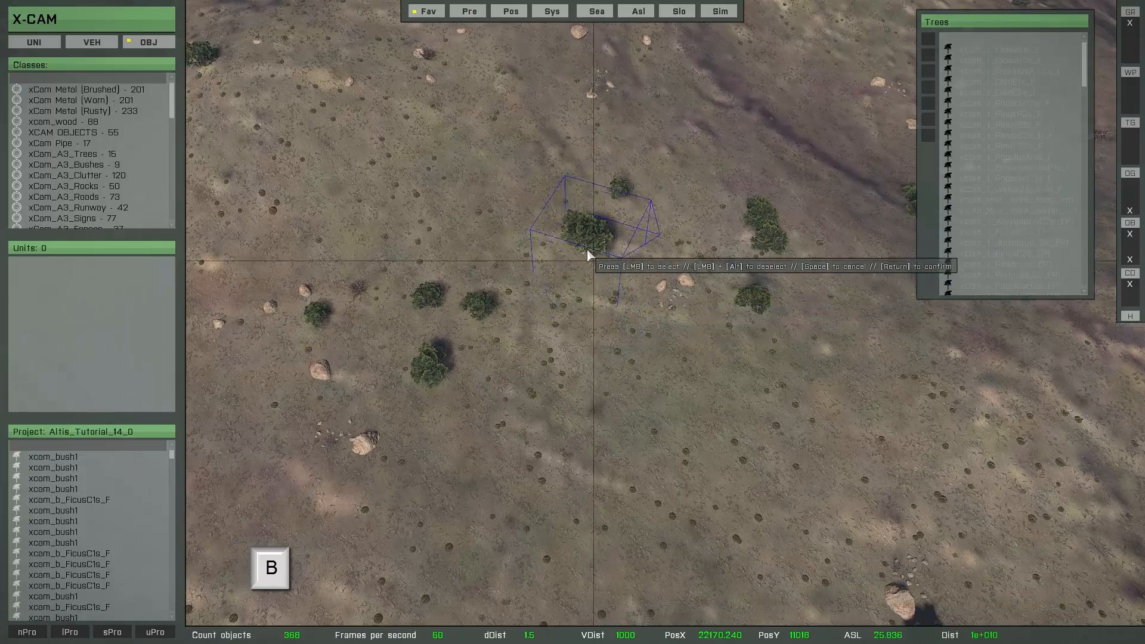
mouse_move(563, 209)
mouse_down()
mouse_move(527, 178)
mouse_move(475, 168)
mouse_move(488, 210)
mouse_up()
click(438, 209)
click(398, 233)
click(427, 262)
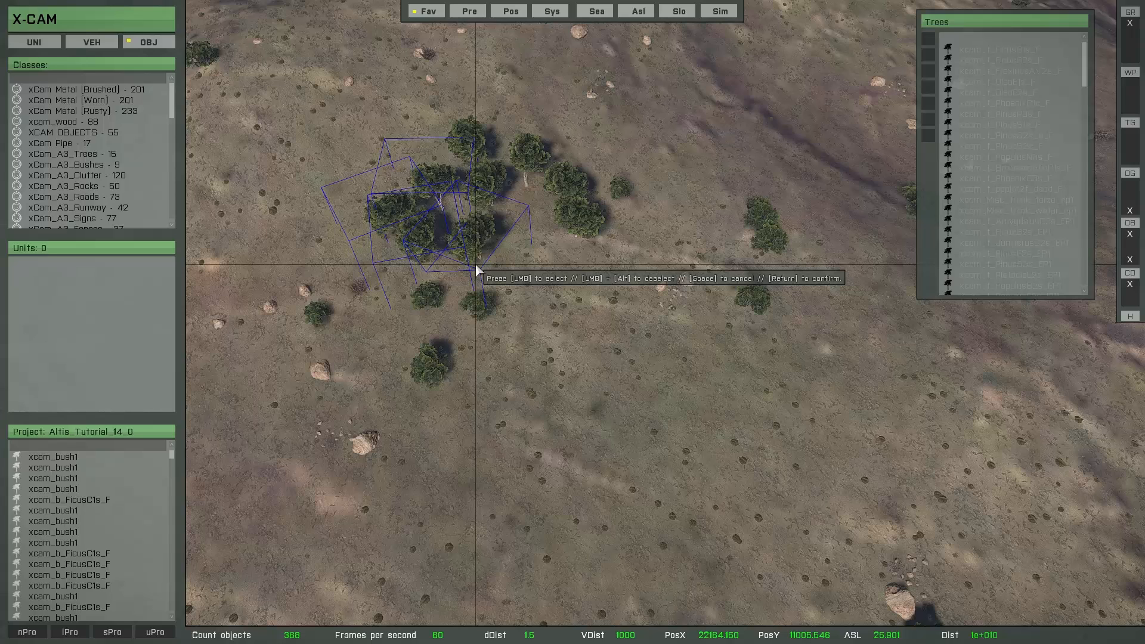
Cycle through the Trees classes while painting larger green and grey-green trees around the cluster, and discard all single brush objects
key(Down)
key(Down)
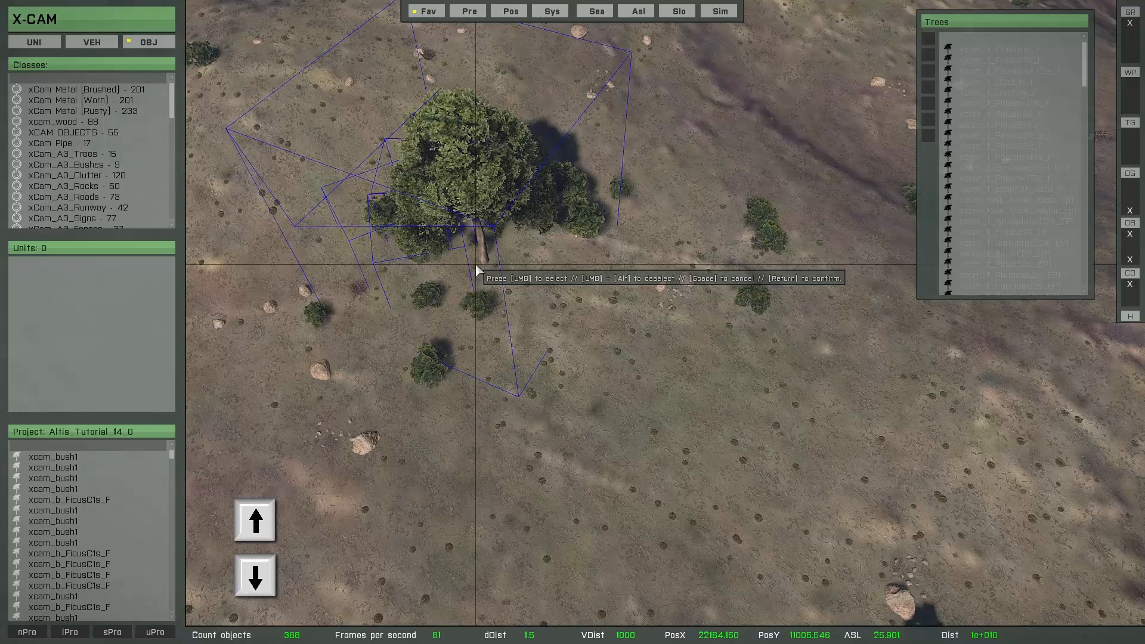
key(Up)
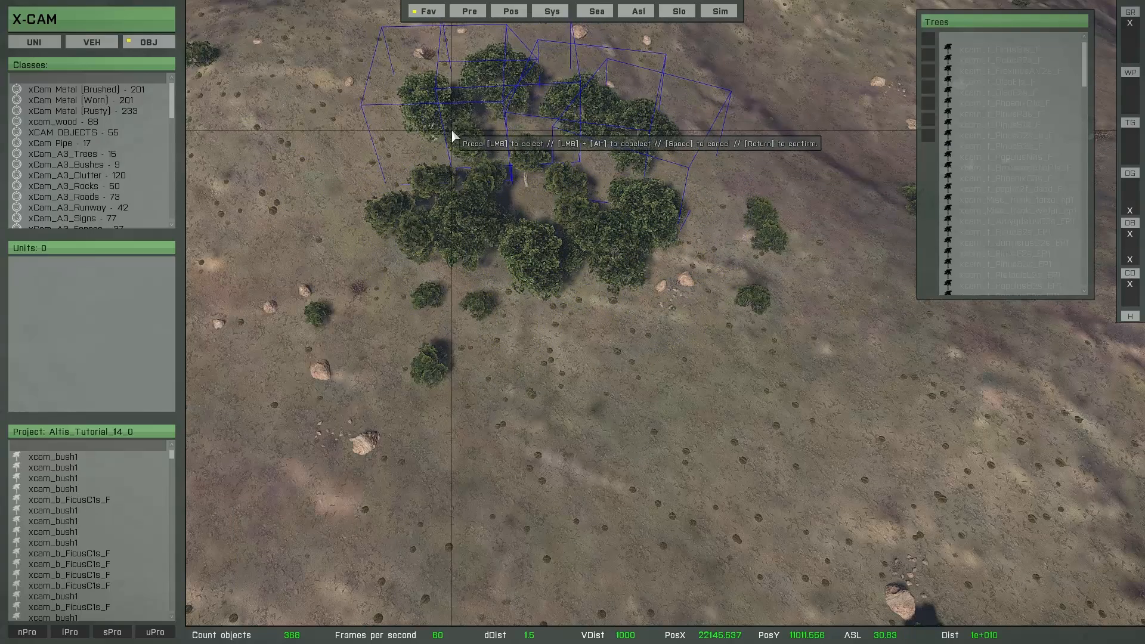
key(Down)
key(Down)
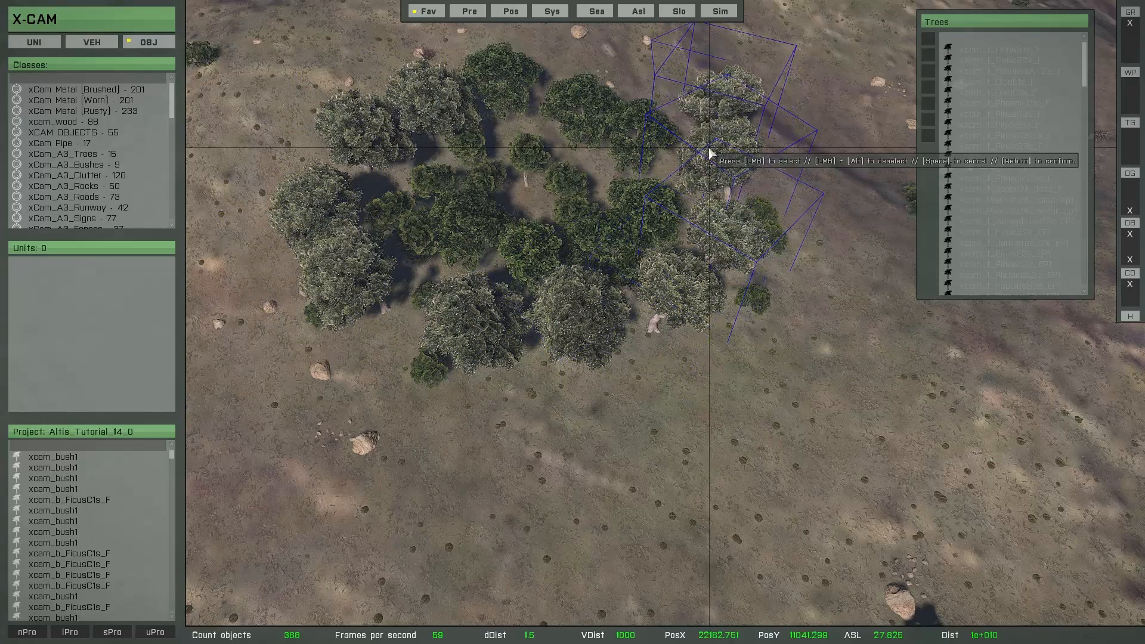
scroll(615, 217, down, 3)
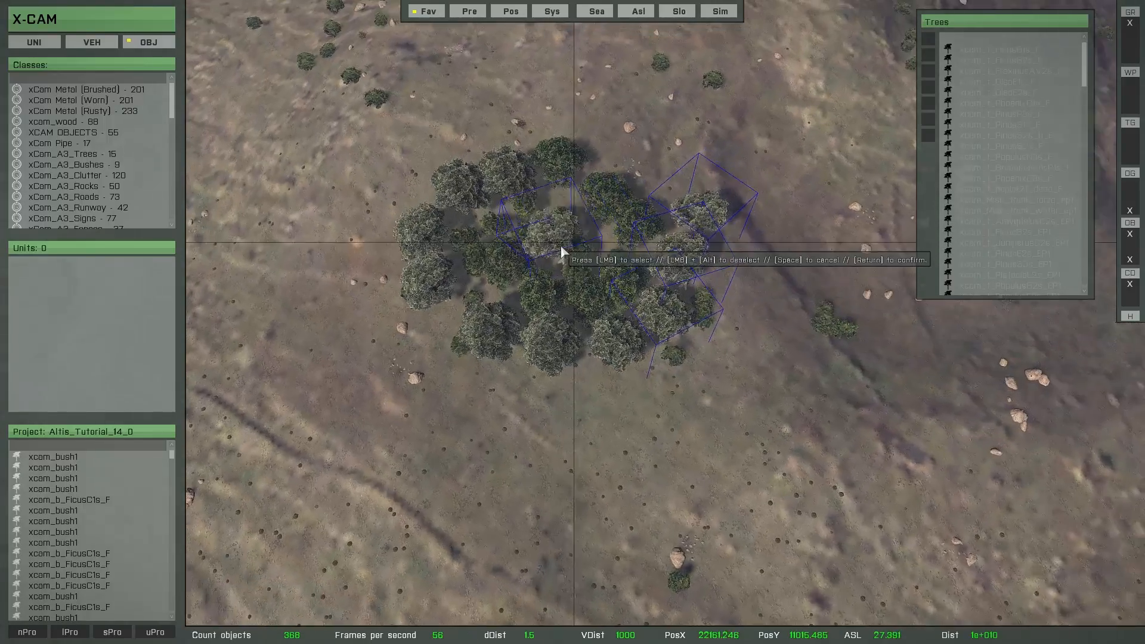
right_drag(548, 251, 575, 218)
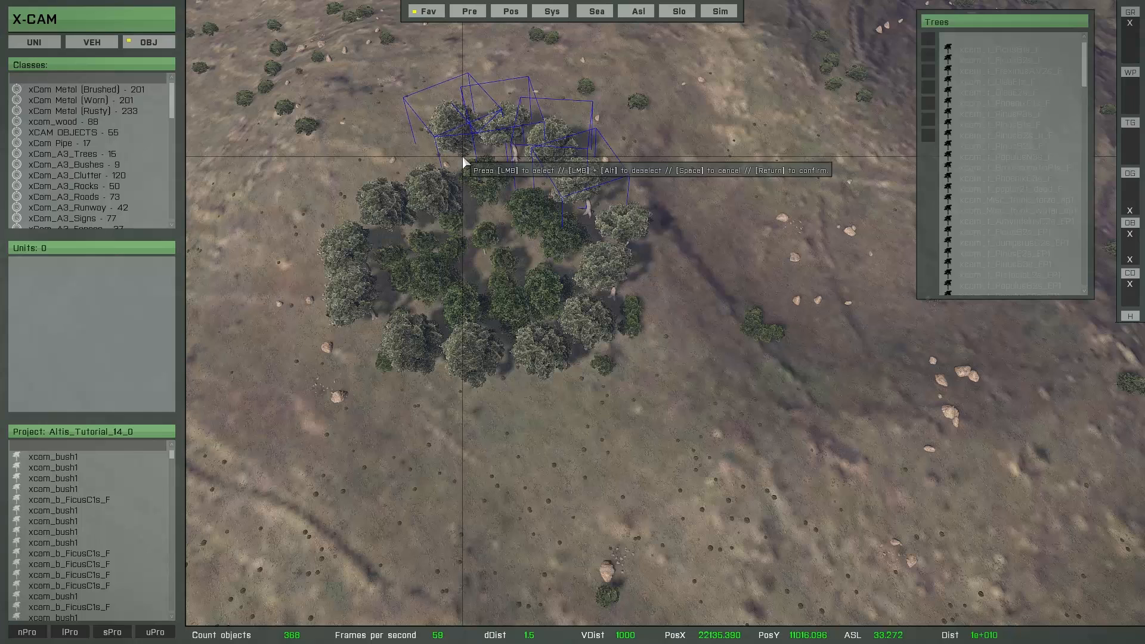
key(space)
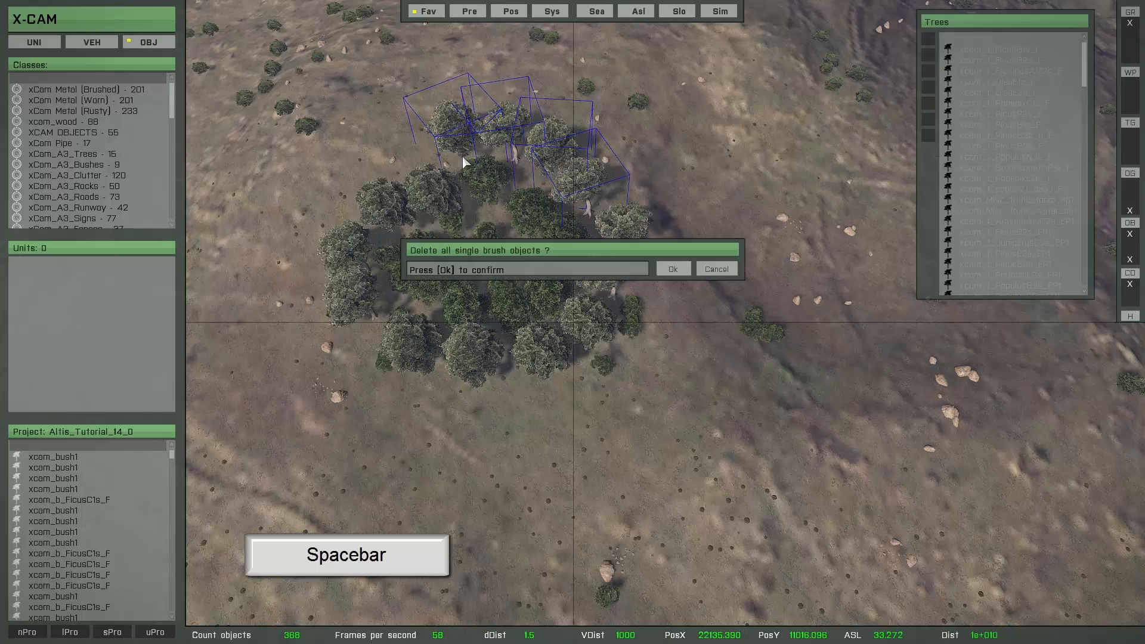
click(680, 268)
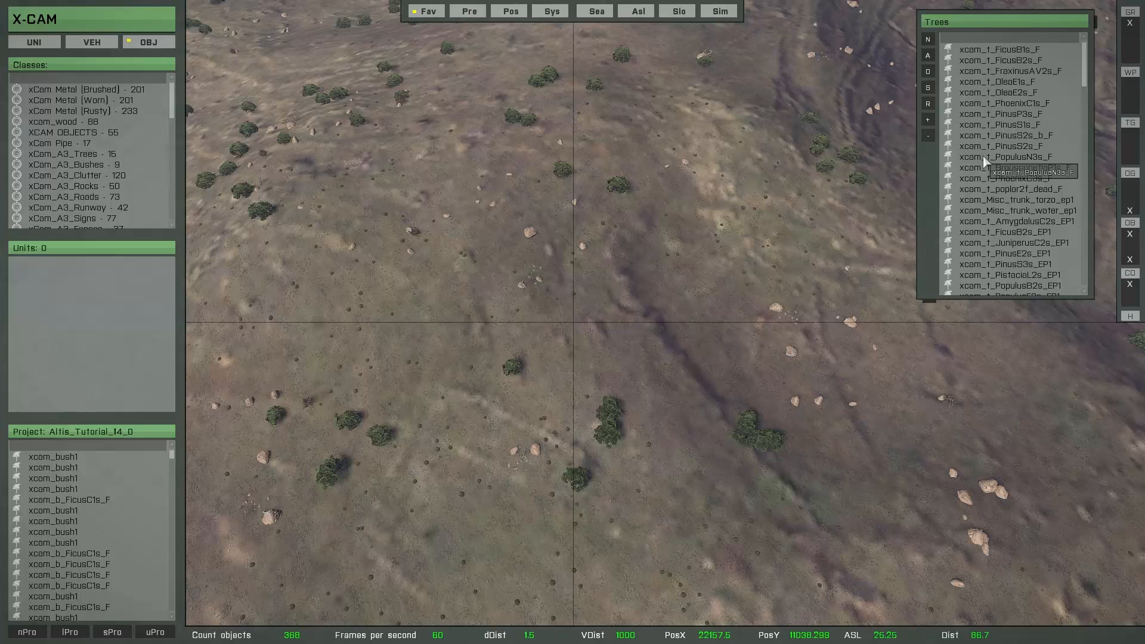
Add xcam_t_PinusS1s_F, xcam_t_PinusS2s_b_F and xcam_t_PinusS2s_F from the Trees favorite to the dynamic brush
click(991, 115)
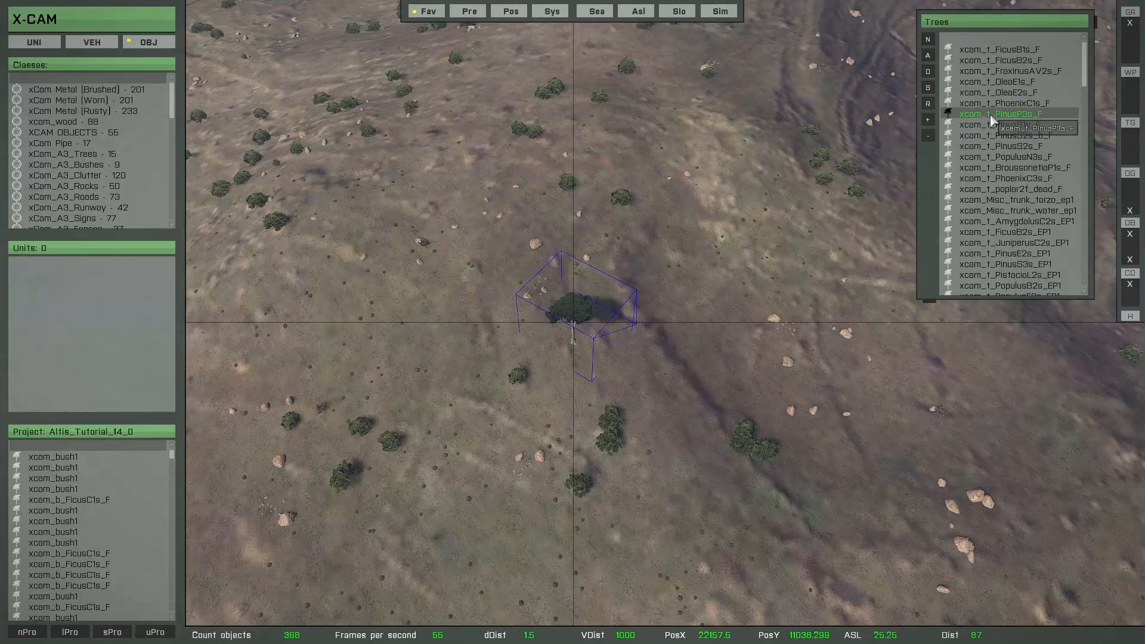
click(991, 126)
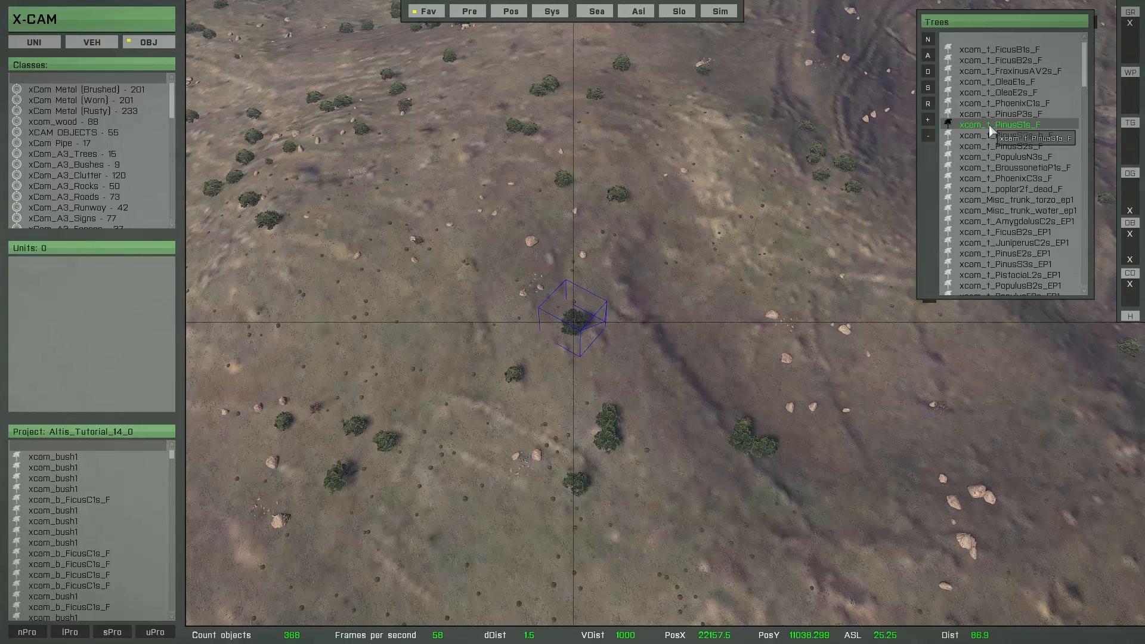
click(932, 123)
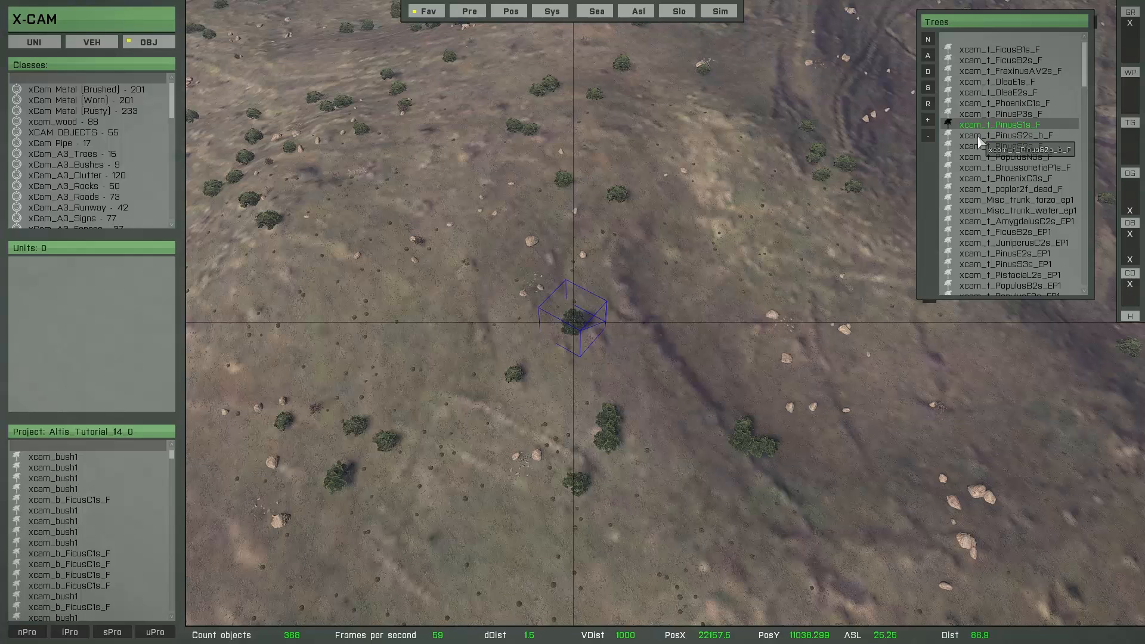
click(980, 136)
click(929, 121)
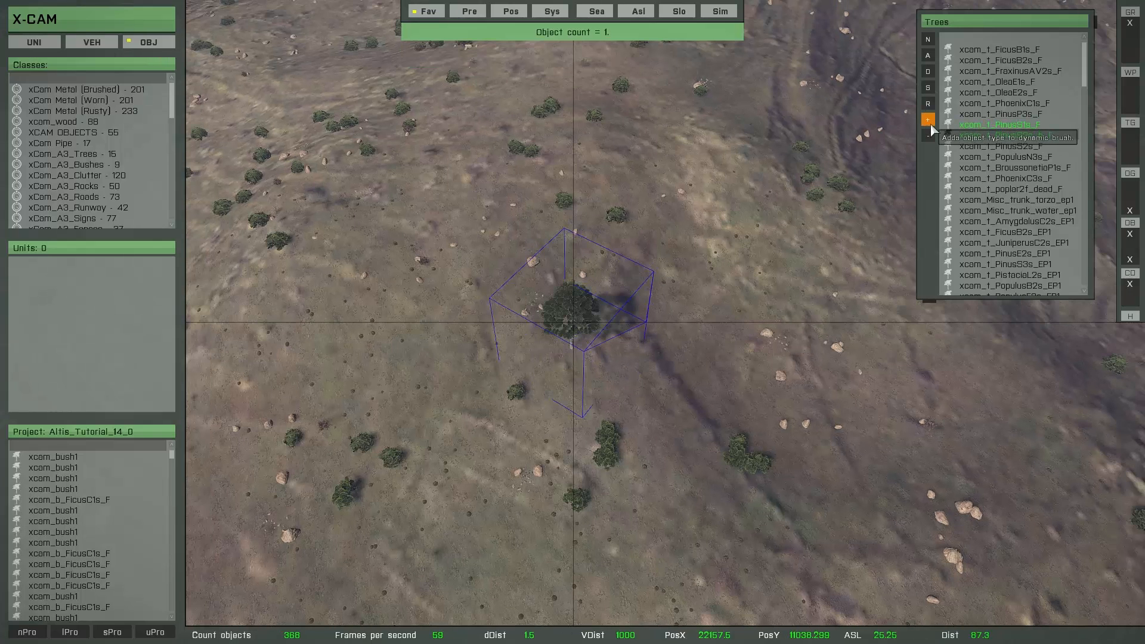
click(976, 148)
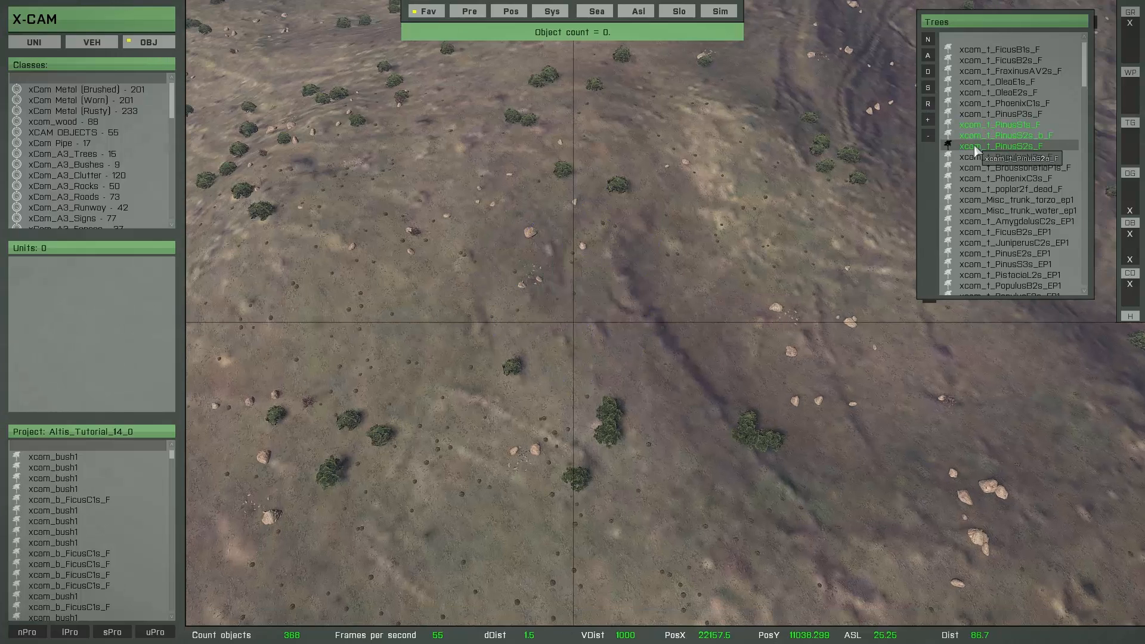
click(929, 120)
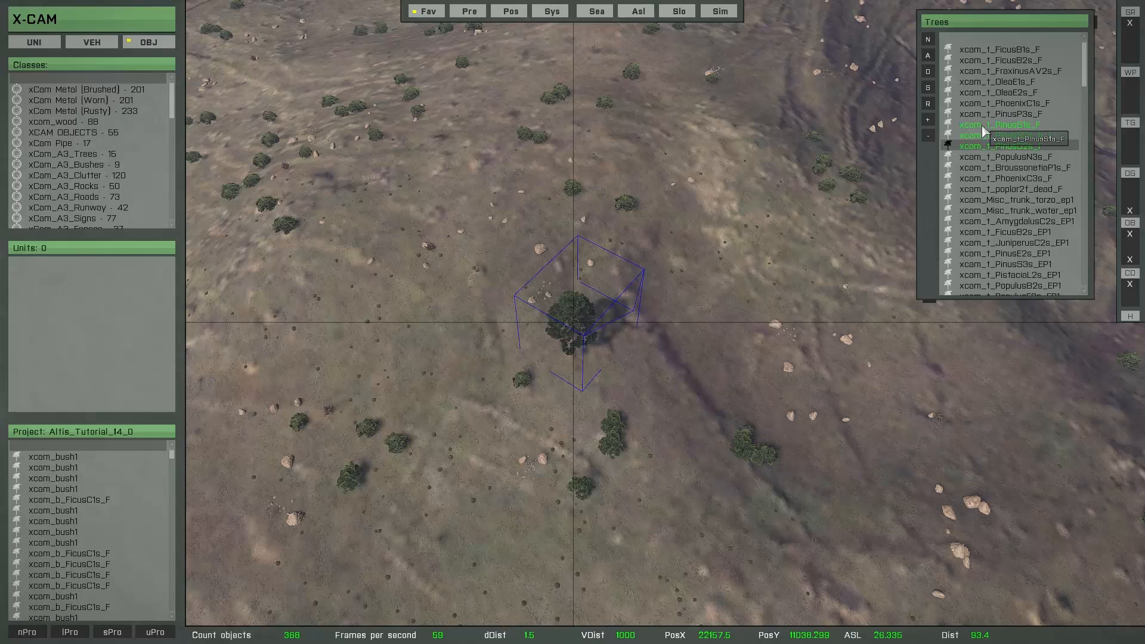
click(984, 149)
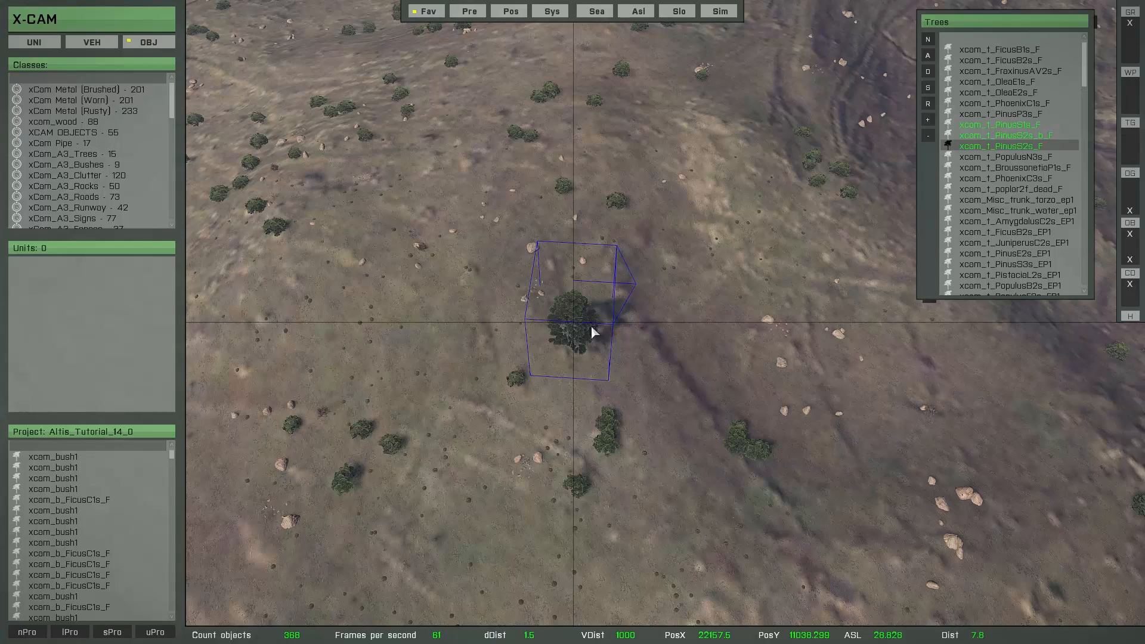
Paint a dense cluster of mixed pines on the hillside with the single object brush
key(b)
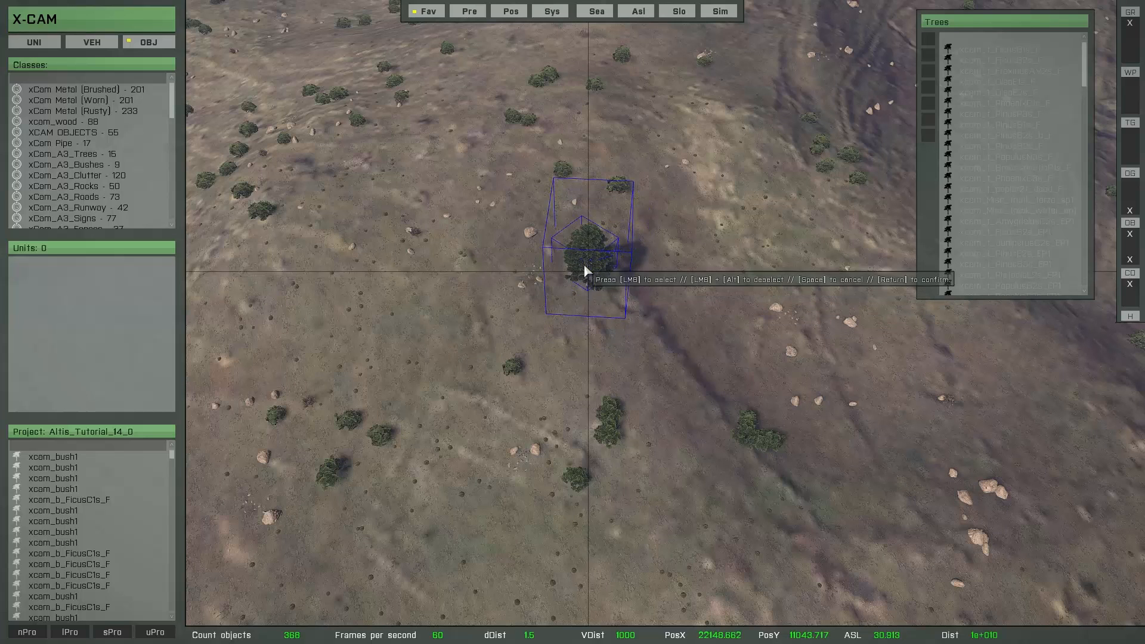
click(577, 255)
click(557, 244)
click(530, 243)
click(502, 245)
click(477, 266)
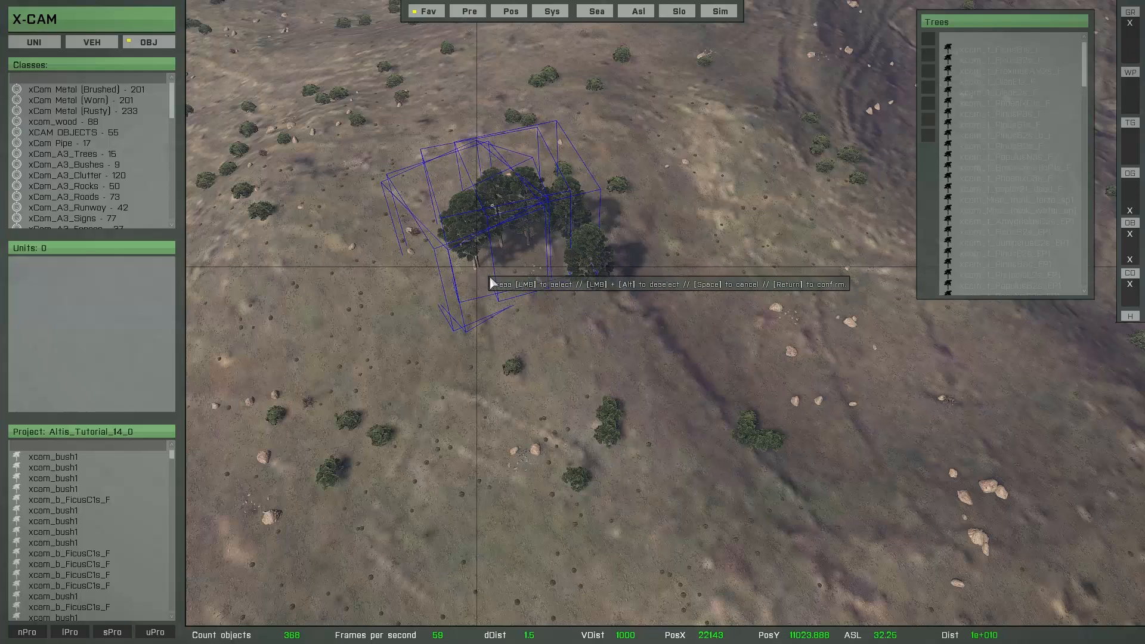
click(513, 281)
click(466, 300)
click(488, 325)
click(532, 342)
click(550, 295)
click(596, 318)
click(542, 375)
click(493, 359)
click(451, 363)
click(421, 333)
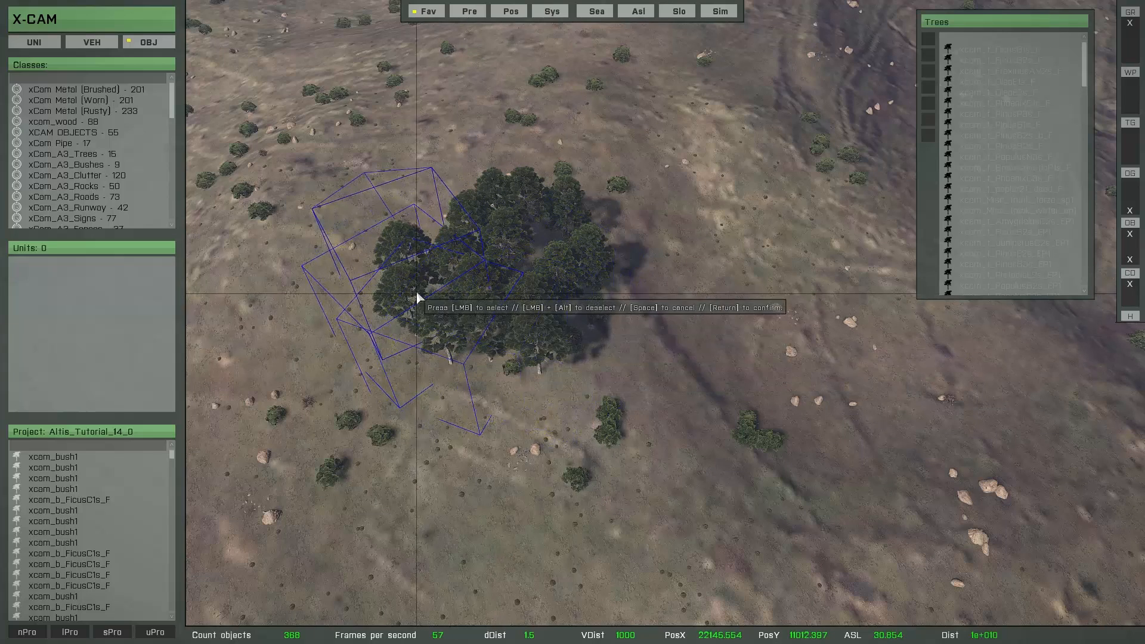
click(435, 246)
click(445, 203)
click(470, 196)
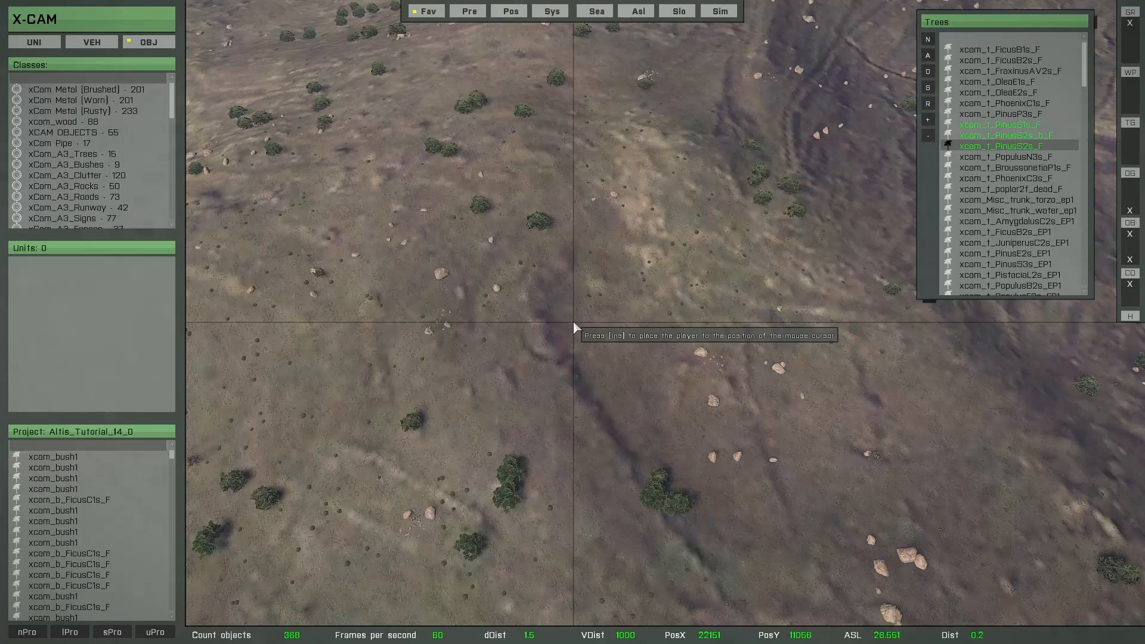
Try painting a mixed pine cluster on the hillside with the resizable circular brush
double_click(981, 148)
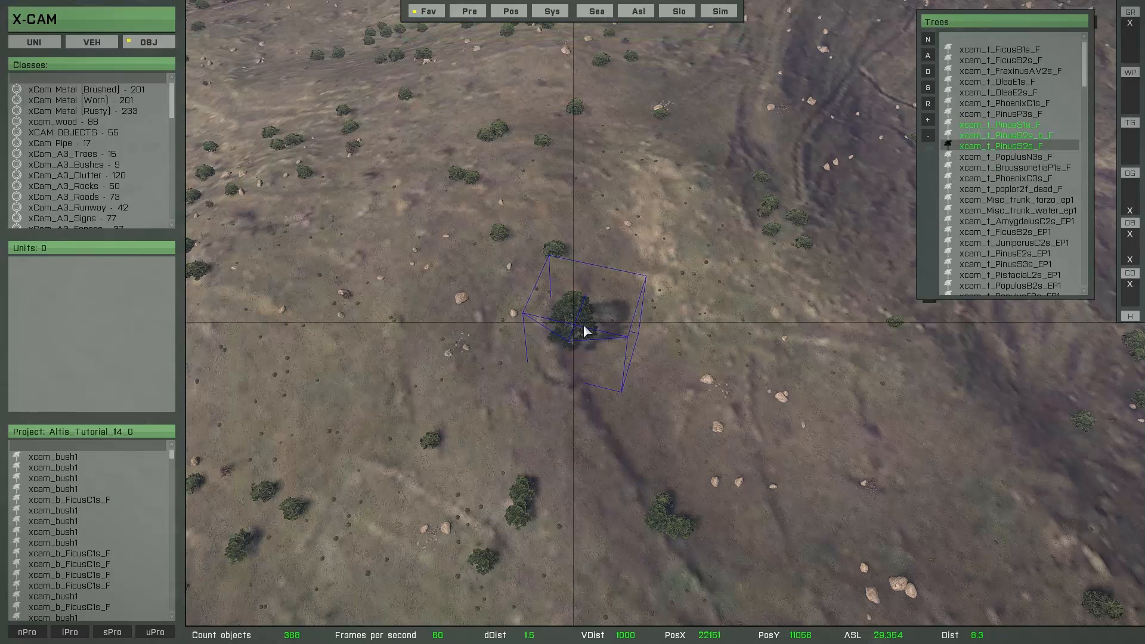
key(o)
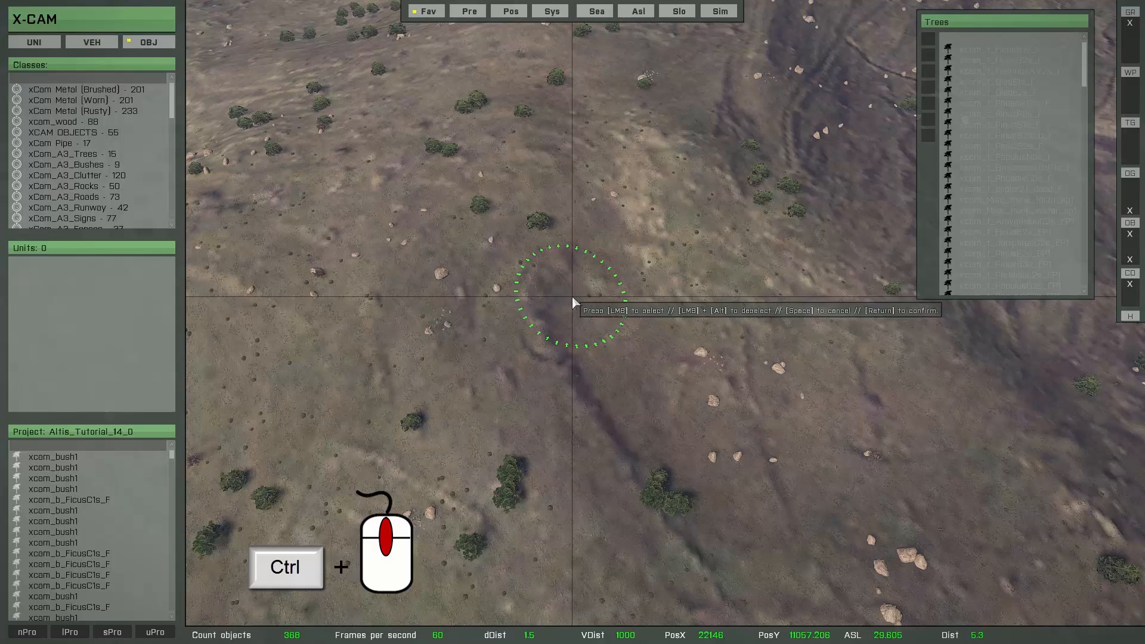
ctrl+scroll(571, 296, up, 5)
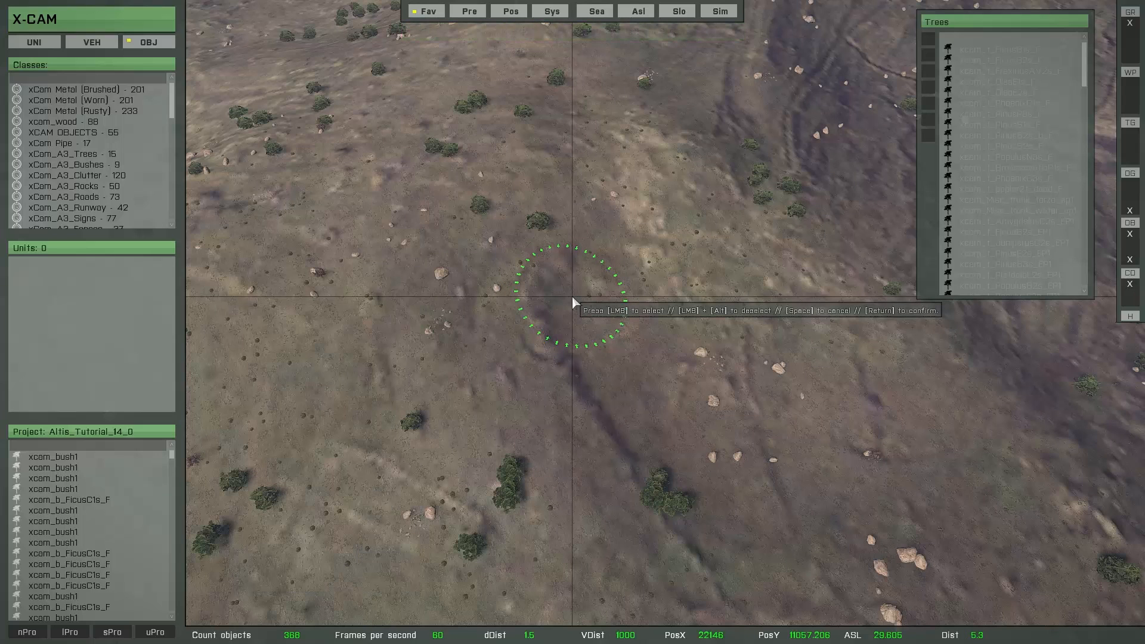
mouse_move(617, 277)
mouse_down()
mouse_move(583, 205)
mouse_move(464, 206)
mouse_move(350, 238)
mouse_move(346, 316)
mouse_move(468, 276)
mouse_move(532, 272)
mouse_move(621, 316)
mouse_move(699, 328)
mouse_move(672, 386)
mouse_up()
key(s)
key(a)
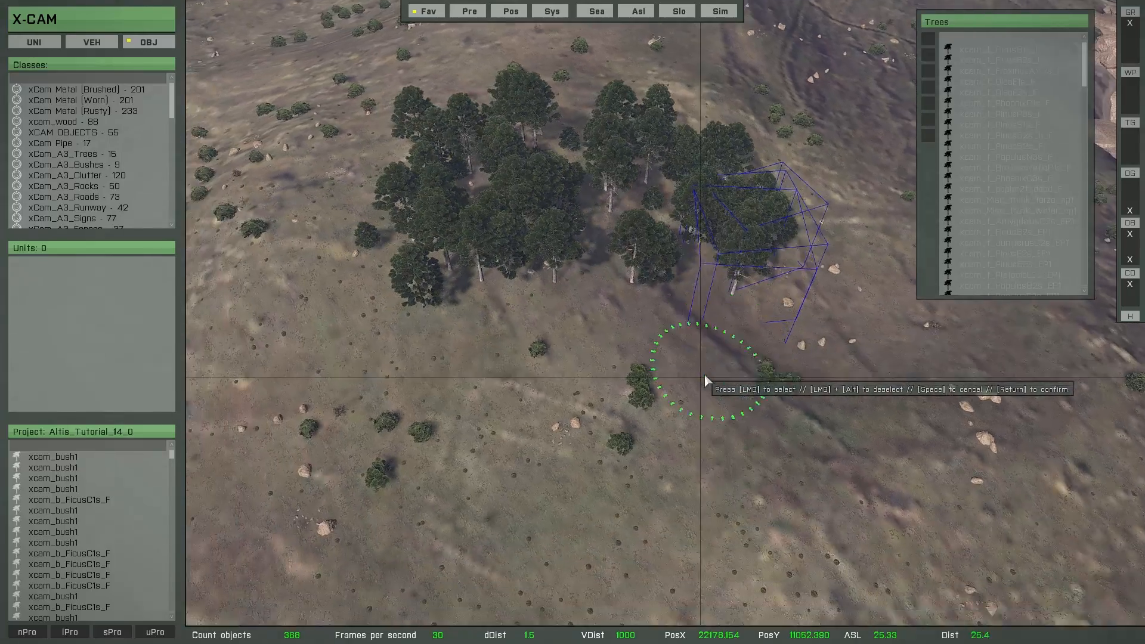
mouse_move(725, 288)
mouse_down()
mouse_move(576, 292)
mouse_move(504, 343)
mouse_move(658, 352)
mouse_move(521, 376)
mouse_move(391, 298)
mouse_move(352, 194)
mouse_move(357, 350)
mouse_move(504, 467)
mouse_move(720, 433)
mouse_move(778, 342)
mouse_move(698, 464)
mouse_up()
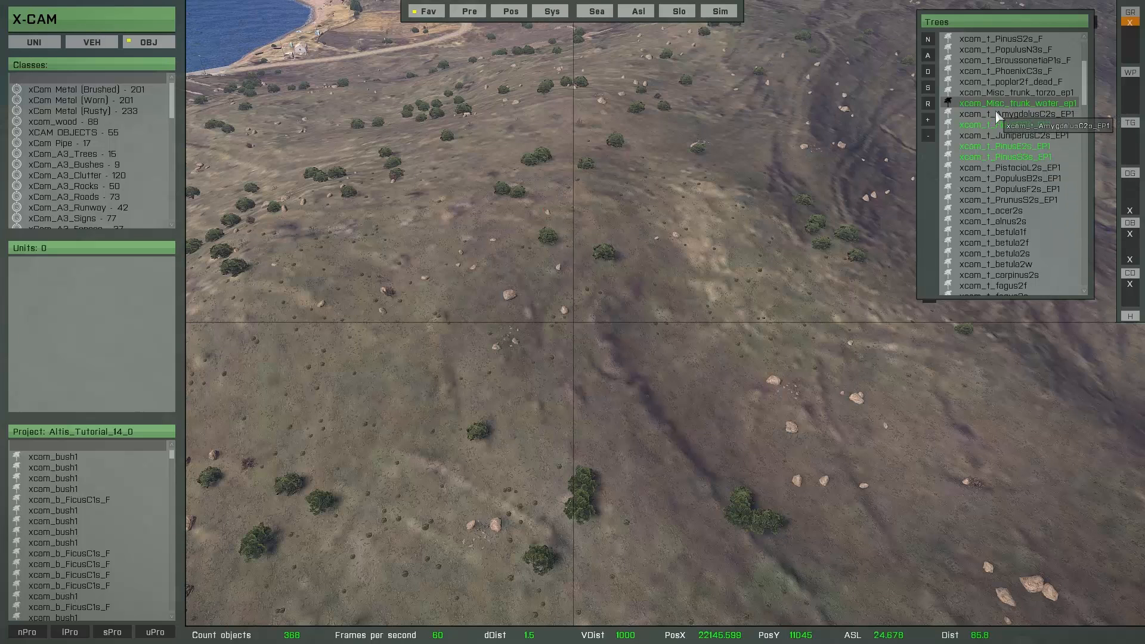
Preview the brush classes xcam_t_FicusB2s_EP1, xcam_t_PinusS3s_EP1, xcam_t_PinusE2s_EP1 and xcam_Misc_trunk_water_ep1 on the ground
scroll(731, 260, up, 3)
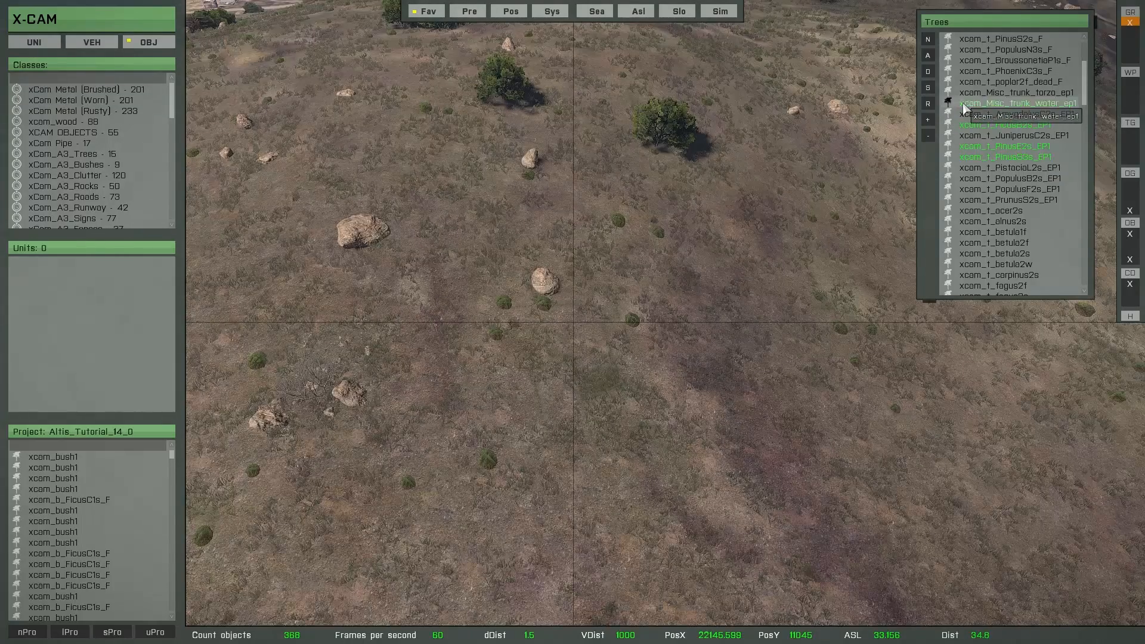
click(964, 83)
click(972, 126)
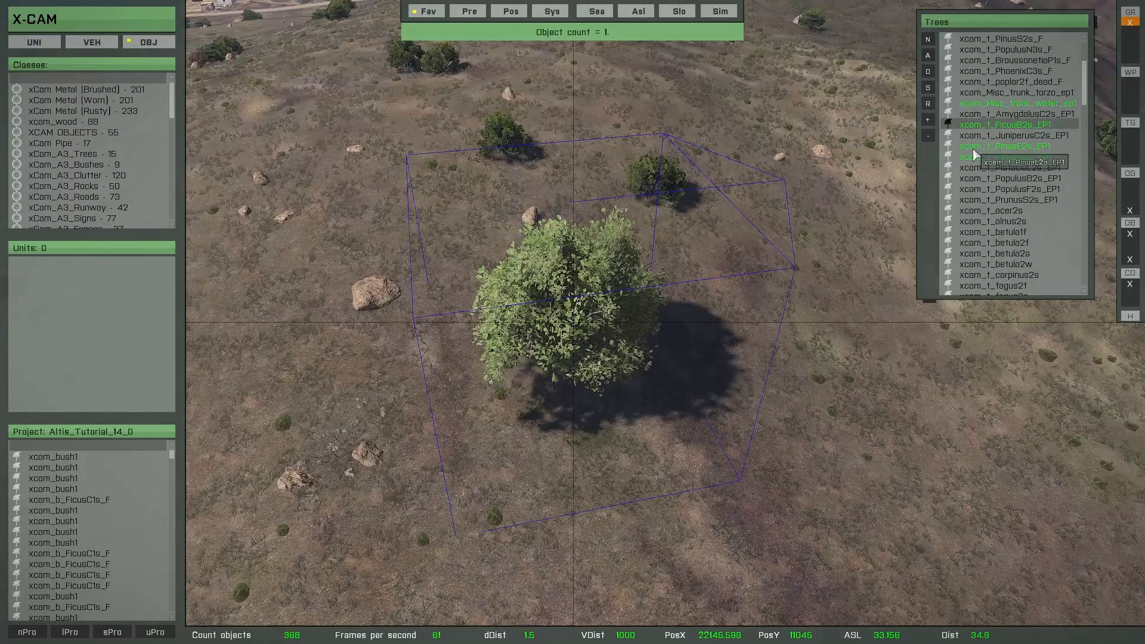
click(974, 157)
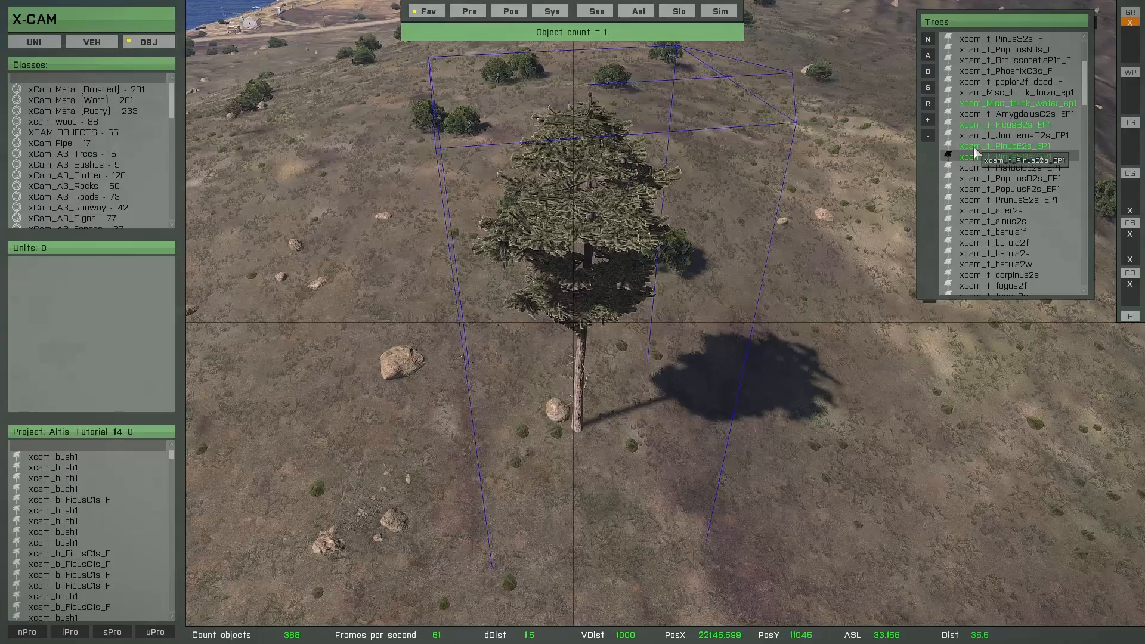
click(975, 146)
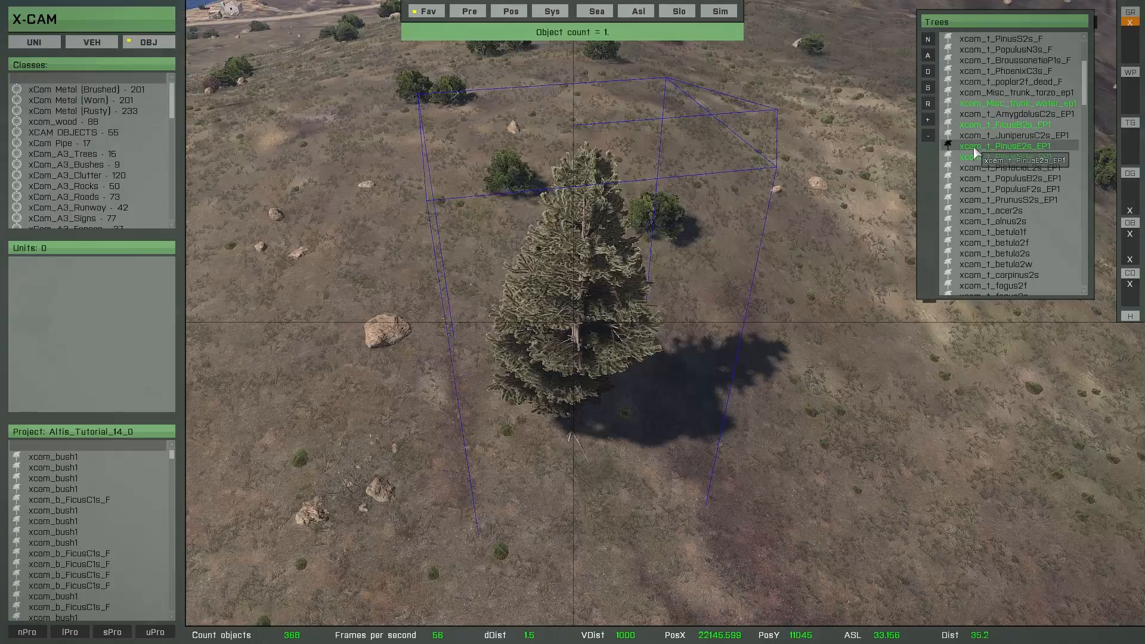
click(968, 109)
Paint a mixed forest of the selected ficus, pine and trunk classes across the hilltop with the circular brush, and confirm it
scroll(729, 256, down, 6)
key(o)
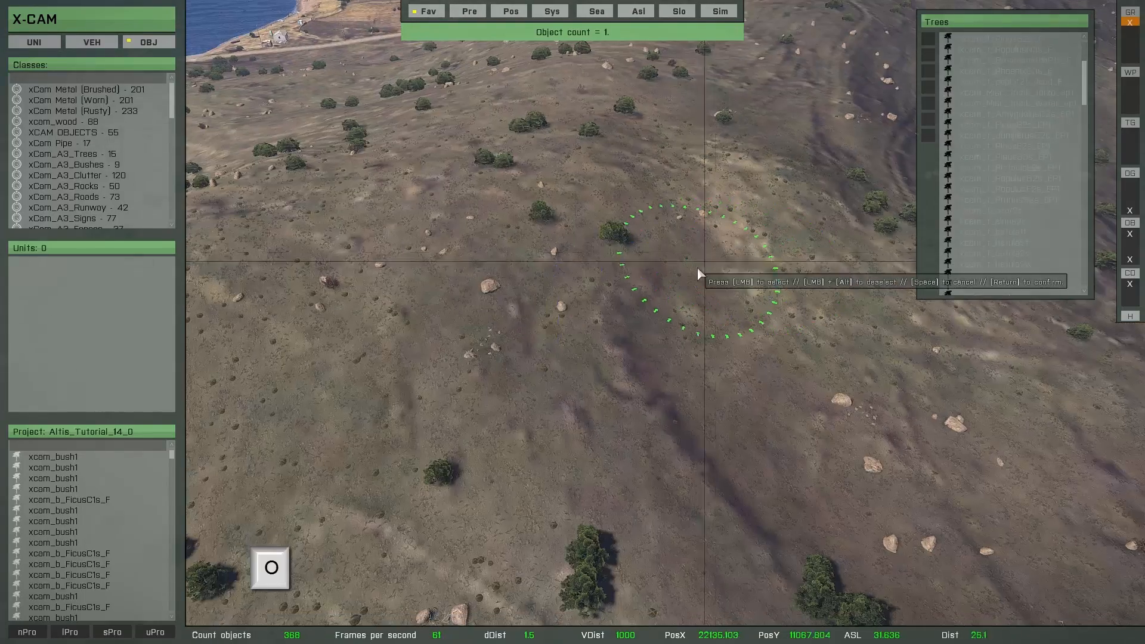
key(w)
key(s)
key(d)
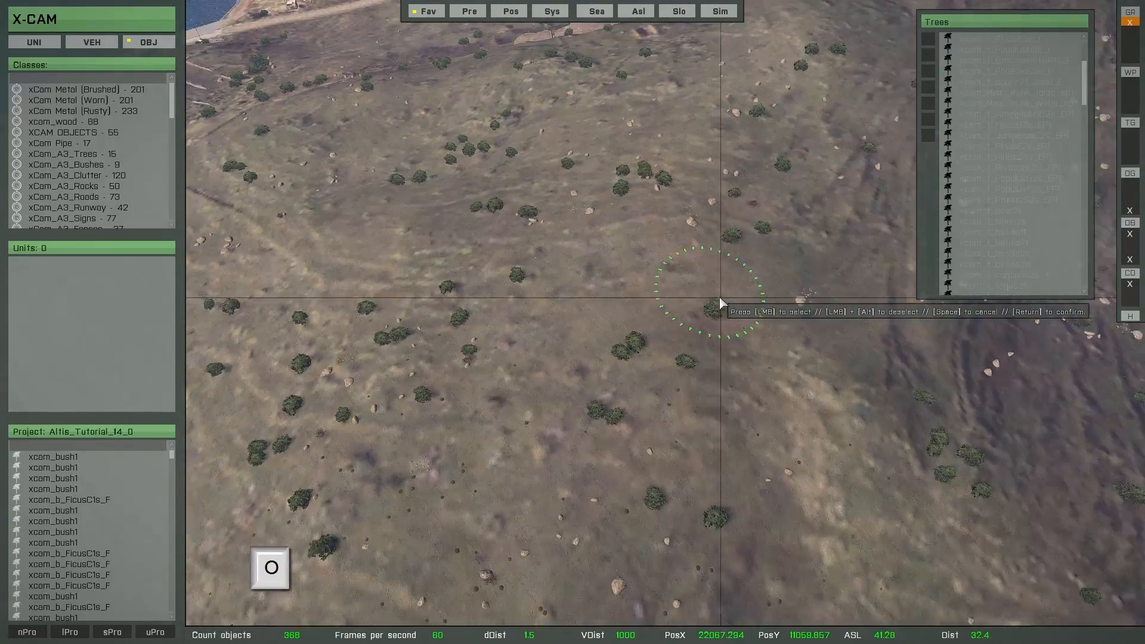
mouse_move(702, 252)
mouse_down()
mouse_move(567, 207)
mouse_move(582, 257)
mouse_move(542, 289)
mouse_move(435, 250)
mouse_move(460, 316)
mouse_move(599, 304)
mouse_move(741, 243)
mouse_move(660, 192)
mouse_move(494, 209)
mouse_move(379, 257)
mouse_move(344, 289)
mouse_move(460, 289)
mouse_up()
key(Return)
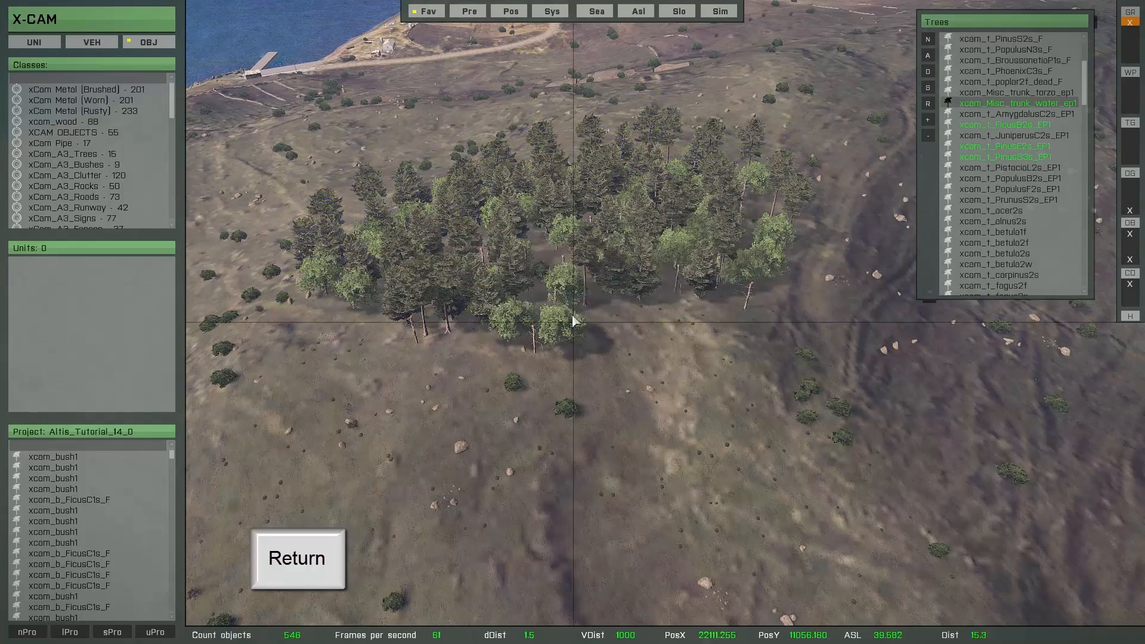
On the open slope below the new forest, raise the dynamic brush object count of xcam_Misc_trunk_water_ep1 to 8
key(w)
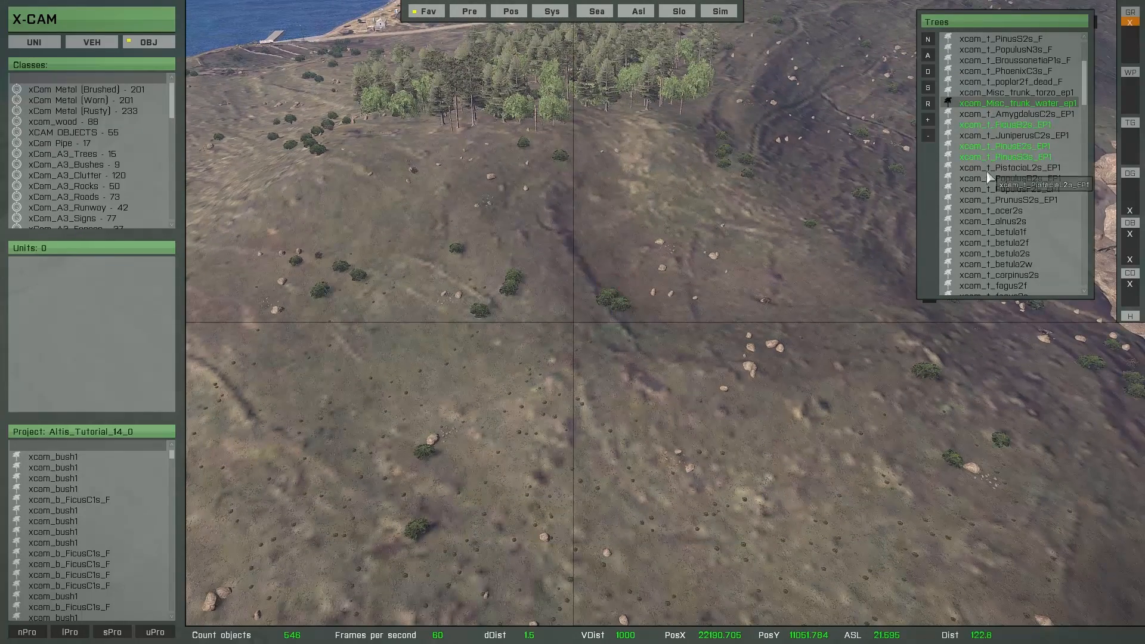
key(w)
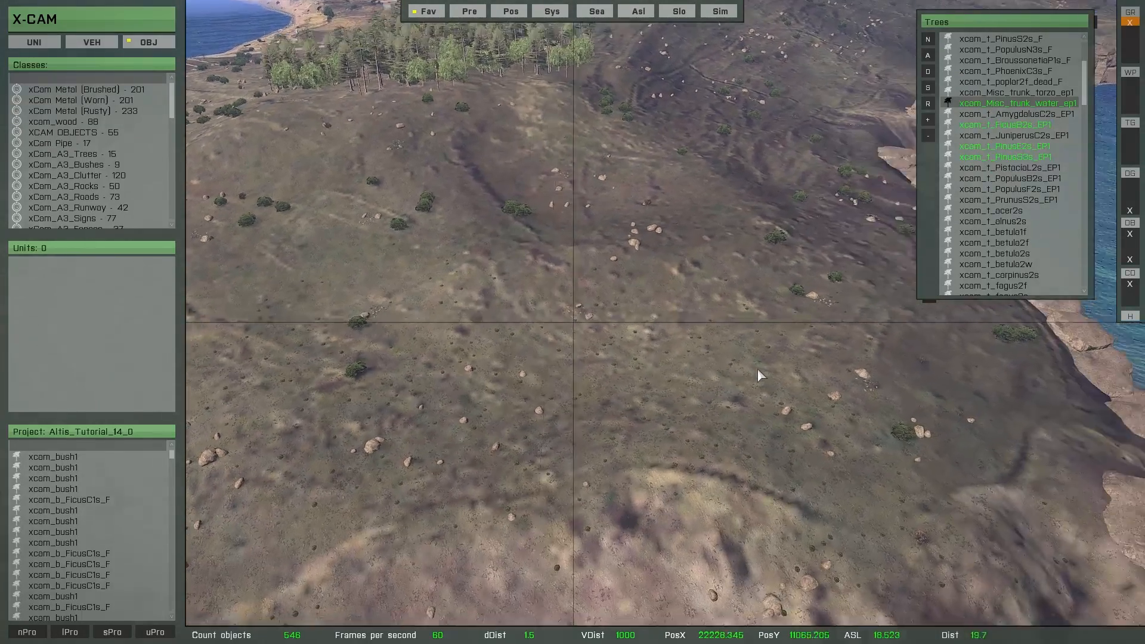
right_drag(757, 369, 751, 368)
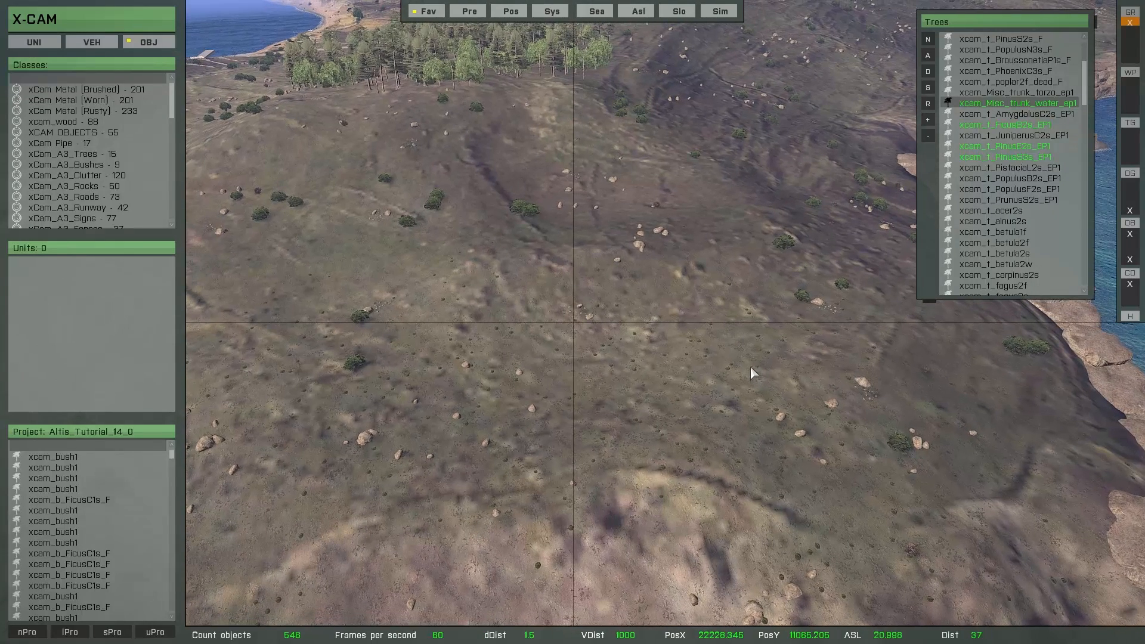
double_click(966, 105)
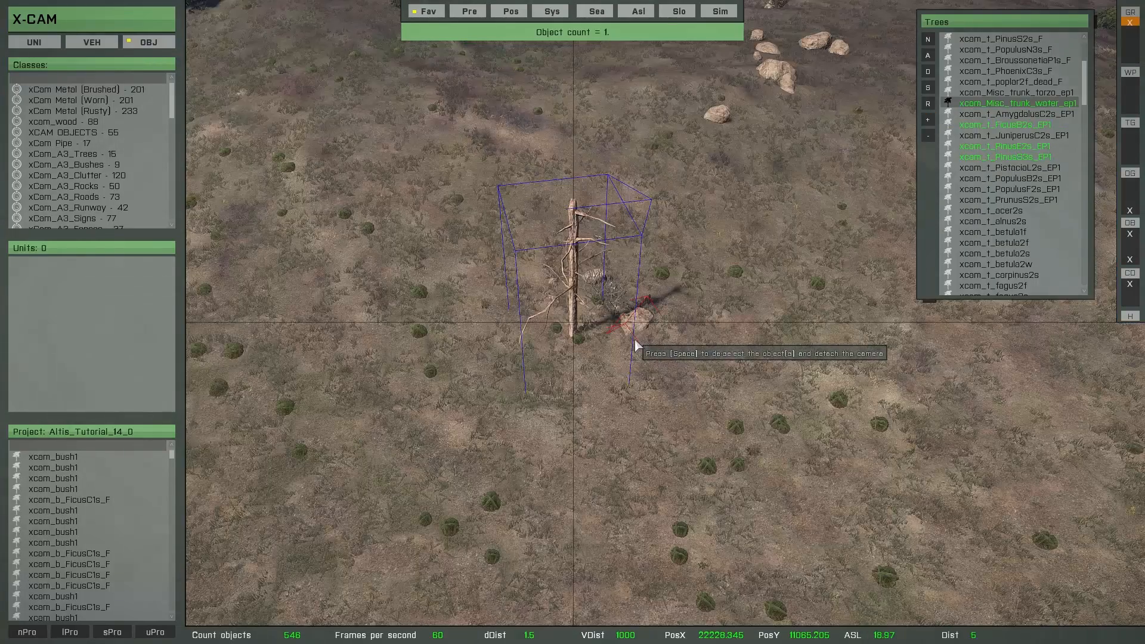
mouse_move(635, 339)
right_down()
mouse_move(658, 336)
mouse_move(652, 328)
right_up()
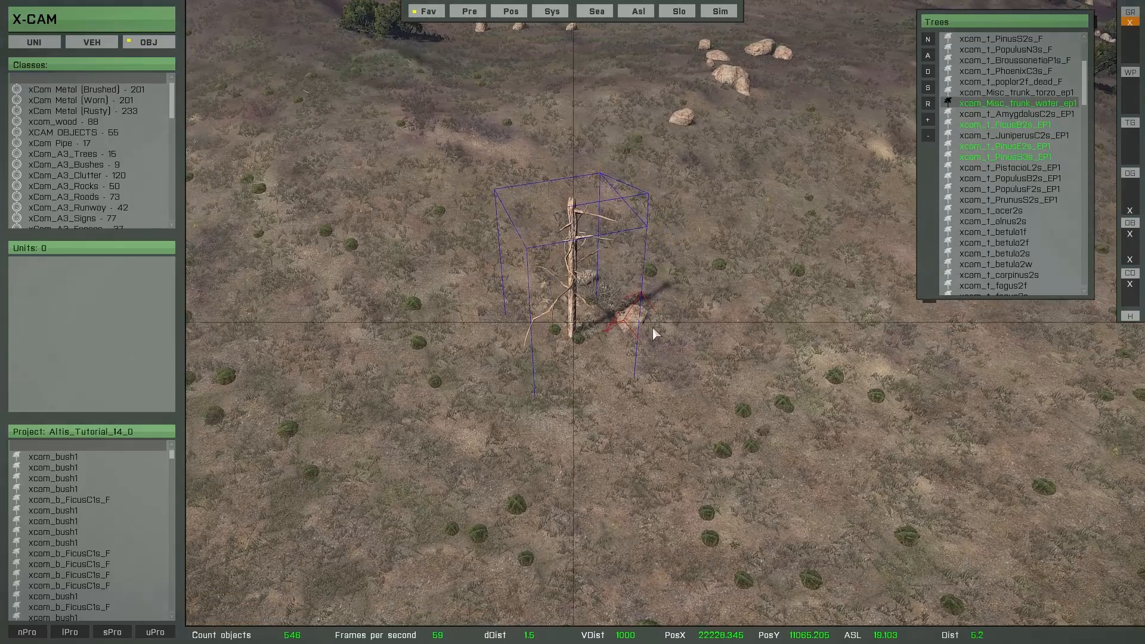
click(928, 122)
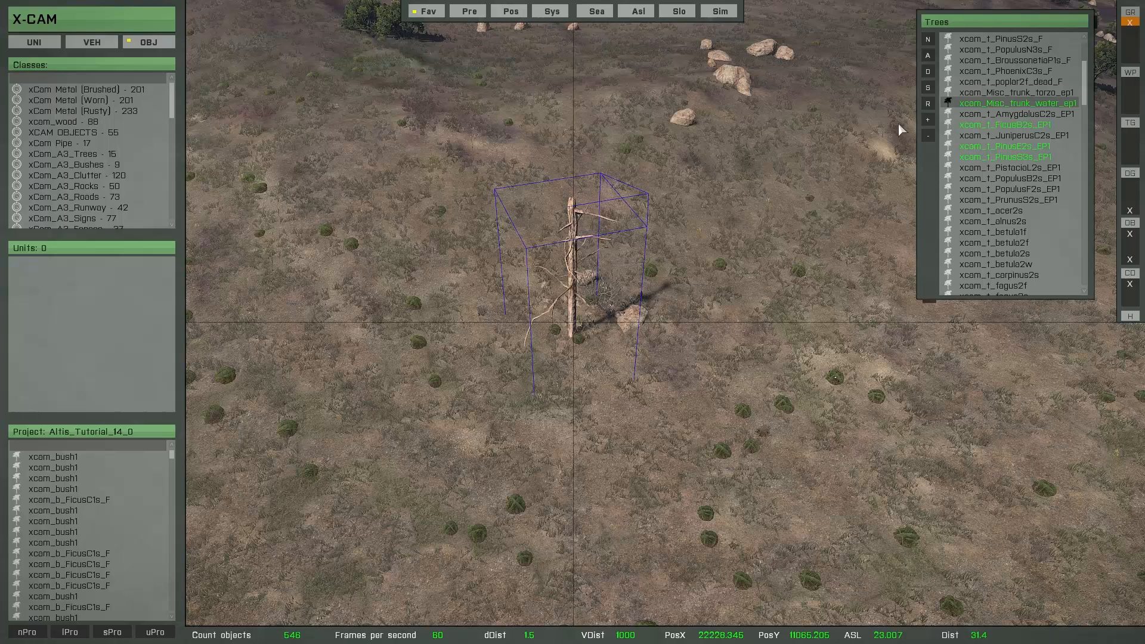
click(928, 120)
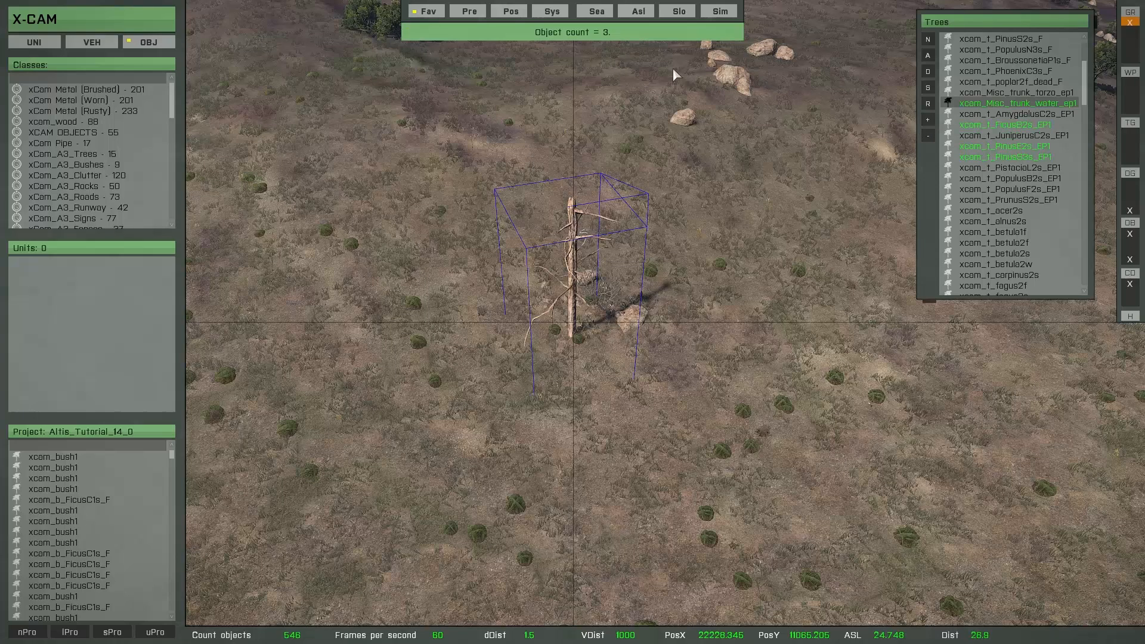
click(928, 120)
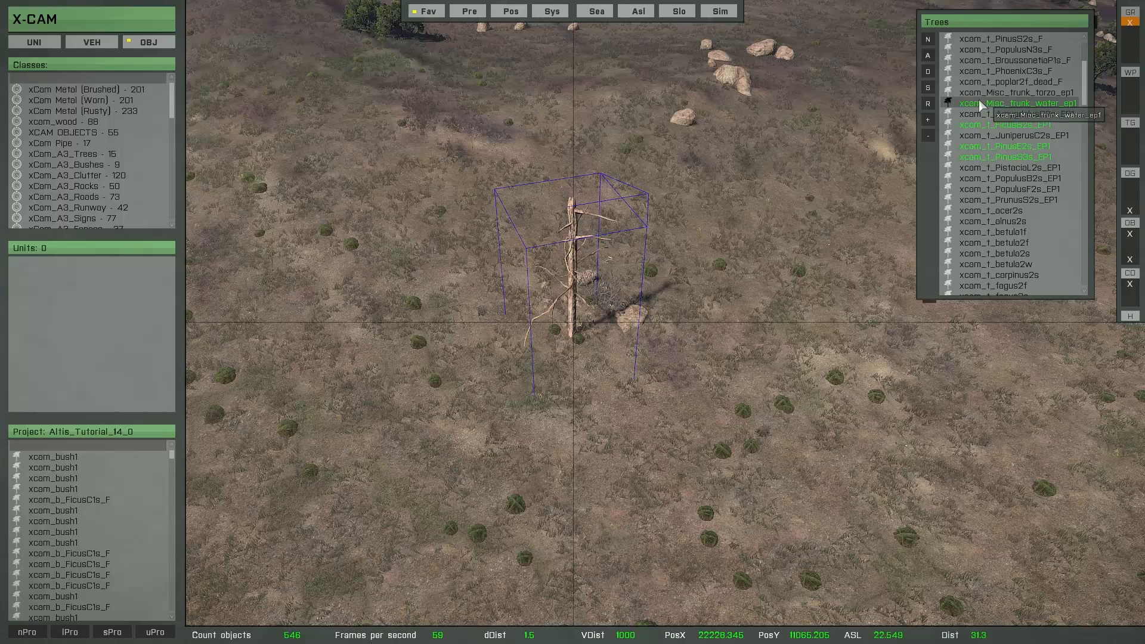
click(929, 121)
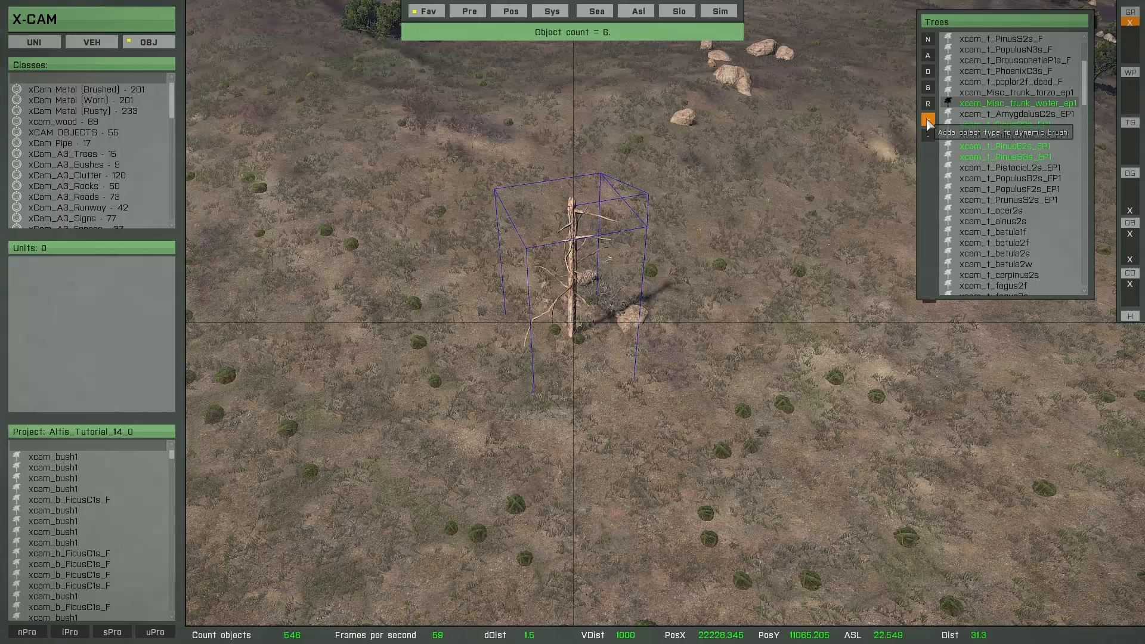
click(929, 122)
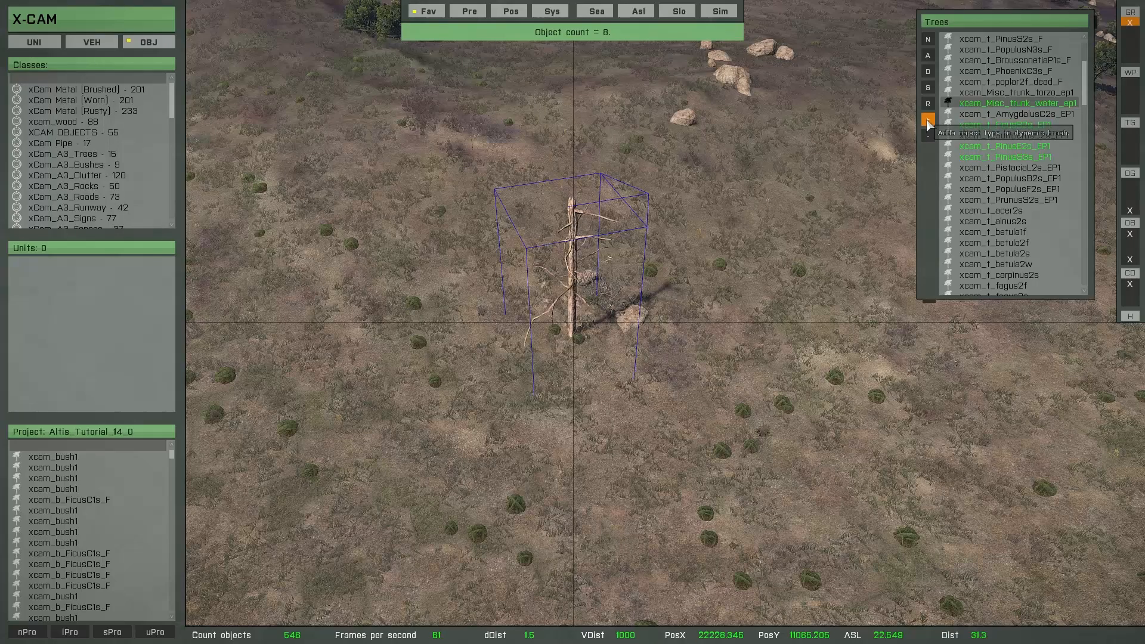
Raise the dynamic brush object count of xcam_t_FicusB2s_EP1 to 2 and check the counts of the pine and trunk classes
click(979, 126)
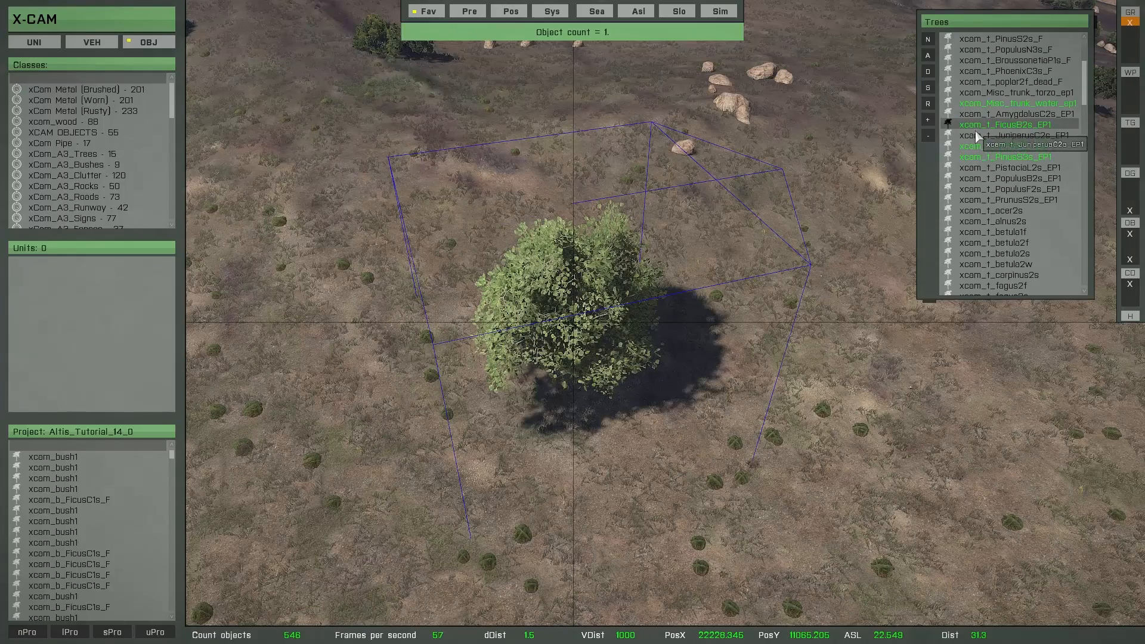
click(932, 122)
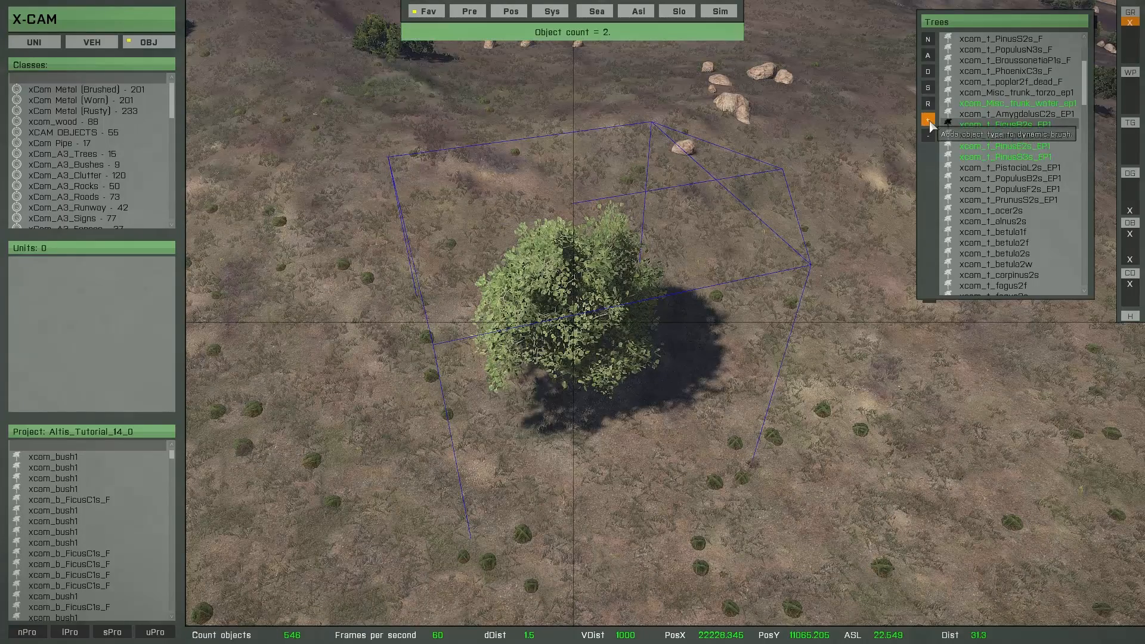
click(955, 145)
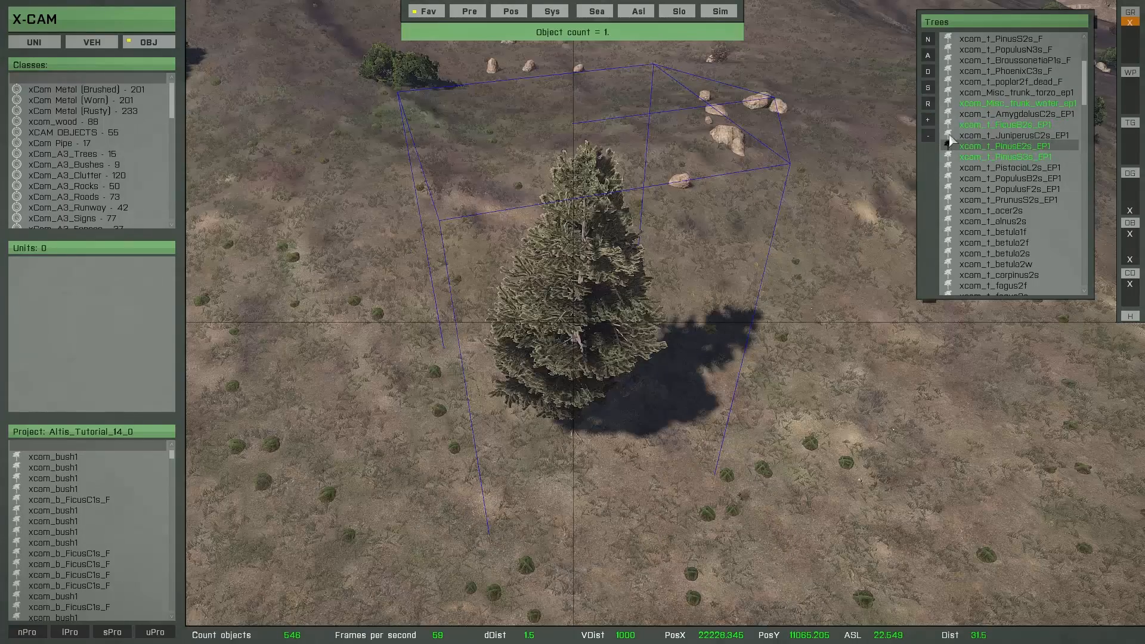
click(979, 157)
click(990, 103)
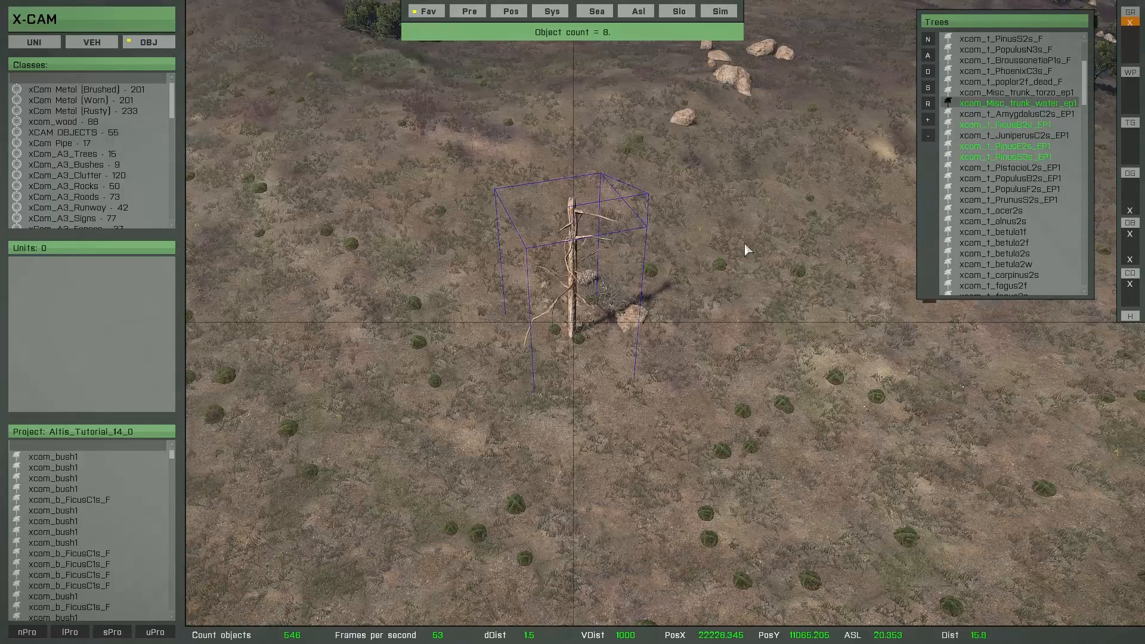
Paint a forest dominated by bare trunks across the slope with the circular brush, and confirm it
key(o)
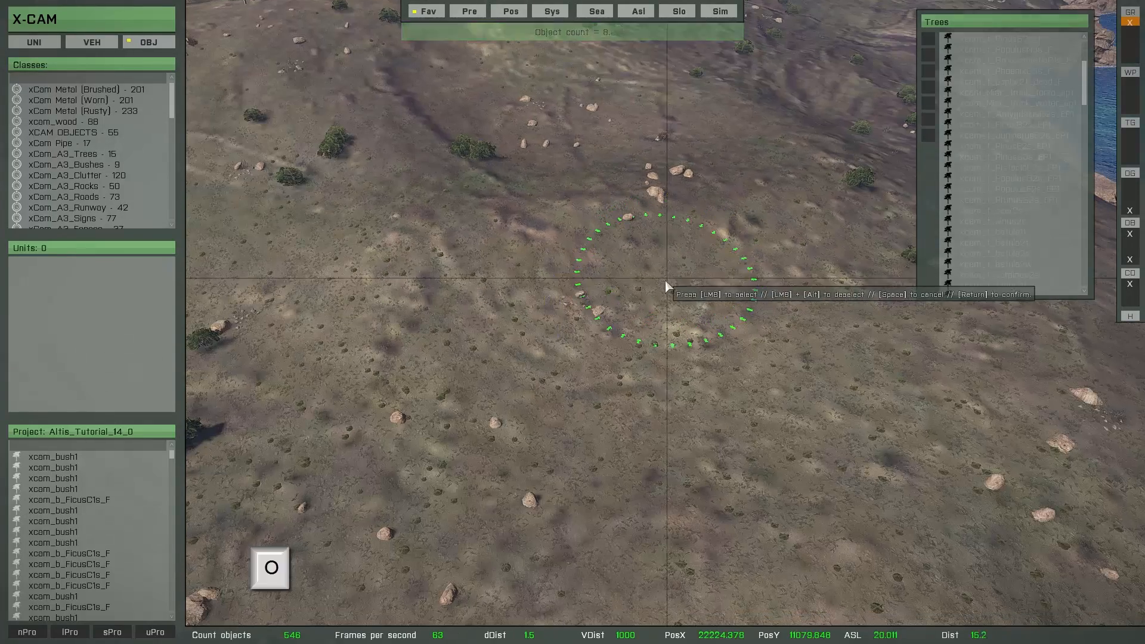
key(a)
key(w)
mouse_move(699, 206)
mouse_down()
mouse_move(584, 216)
mouse_move(701, 226)
mouse_move(646, 317)
mouse_move(512, 275)
mouse_move(394, 325)
mouse_move(486, 397)
mouse_move(656, 382)
mouse_move(836, 403)
mouse_move(542, 446)
mouse_move(477, 513)
mouse_up()
key(a)
key(s)
mouse_move(476, 285)
mouse_down()
mouse_move(489, 206)
mouse_move(367, 276)
mouse_move(400, 348)
mouse_move(376, 441)
mouse_move(771, 393)
mouse_move(812, 405)
mouse_move(668, 432)
mouse_move(645, 421)
mouse_up()
key(d)
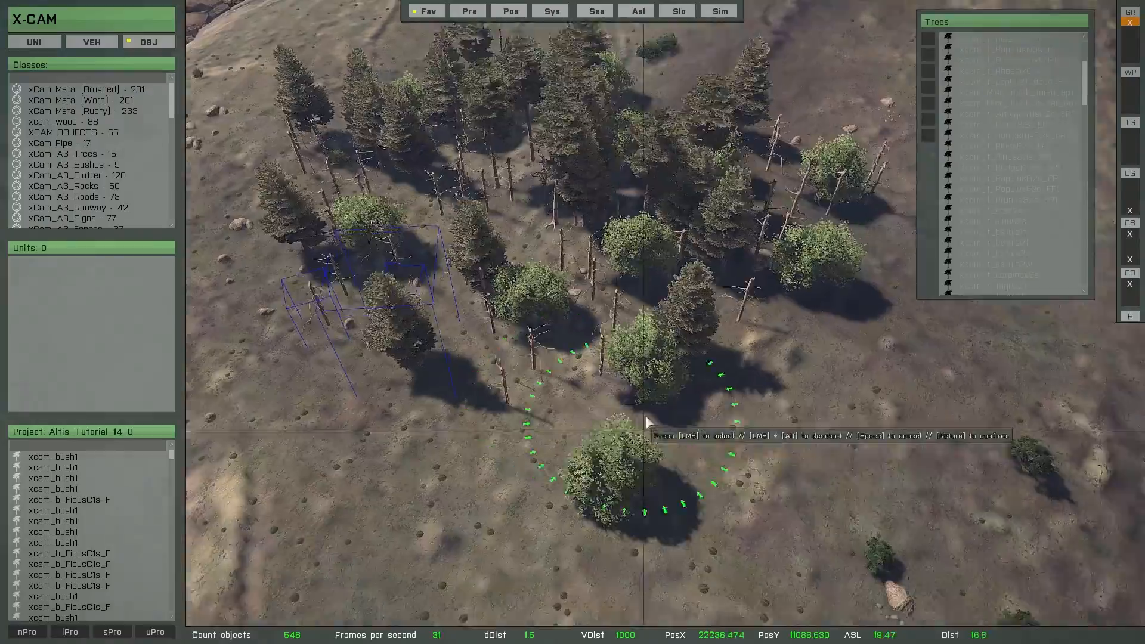
key(d)
key(s)
mouse_move(789, 251)
mouse_down()
mouse_move(677, 361)
mouse_move(502, 458)
mouse_move(617, 469)
mouse_move(767, 300)
mouse_move(639, 351)
mouse_move(445, 377)
mouse_move(540, 428)
mouse_move(664, 333)
mouse_move(717, 322)
mouse_move(417, 316)
mouse_move(320, 149)
mouse_move(333, 82)
mouse_move(287, 260)
mouse_move(459, 402)
mouse_move(730, 412)
mouse_move(775, 382)
mouse_up()
key(d)
key(s)
key(s)
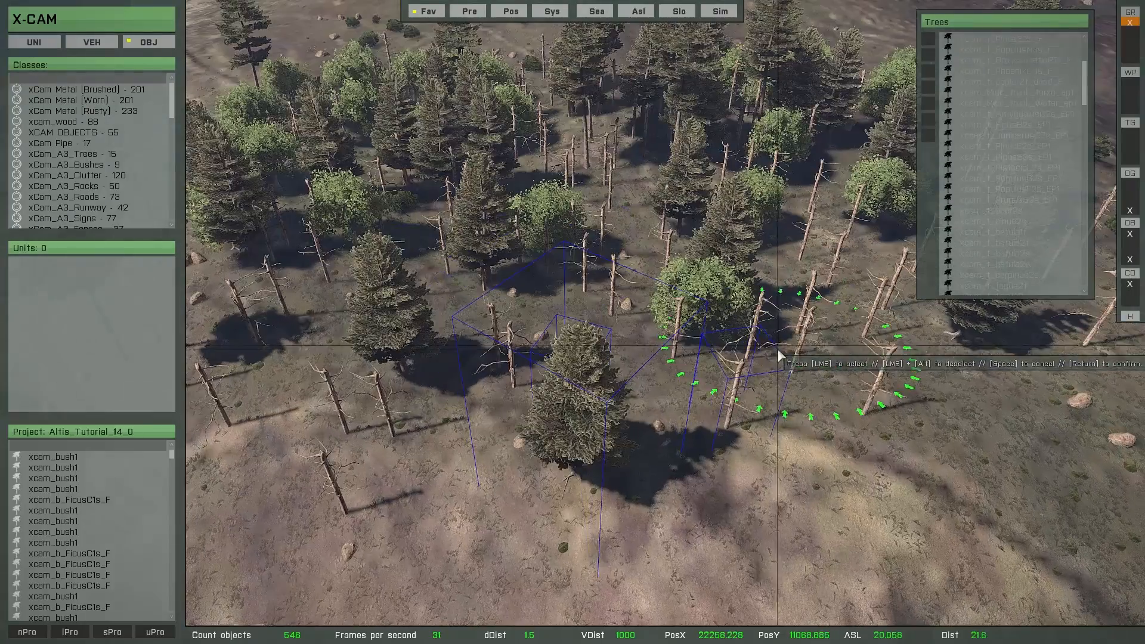
key(Return)
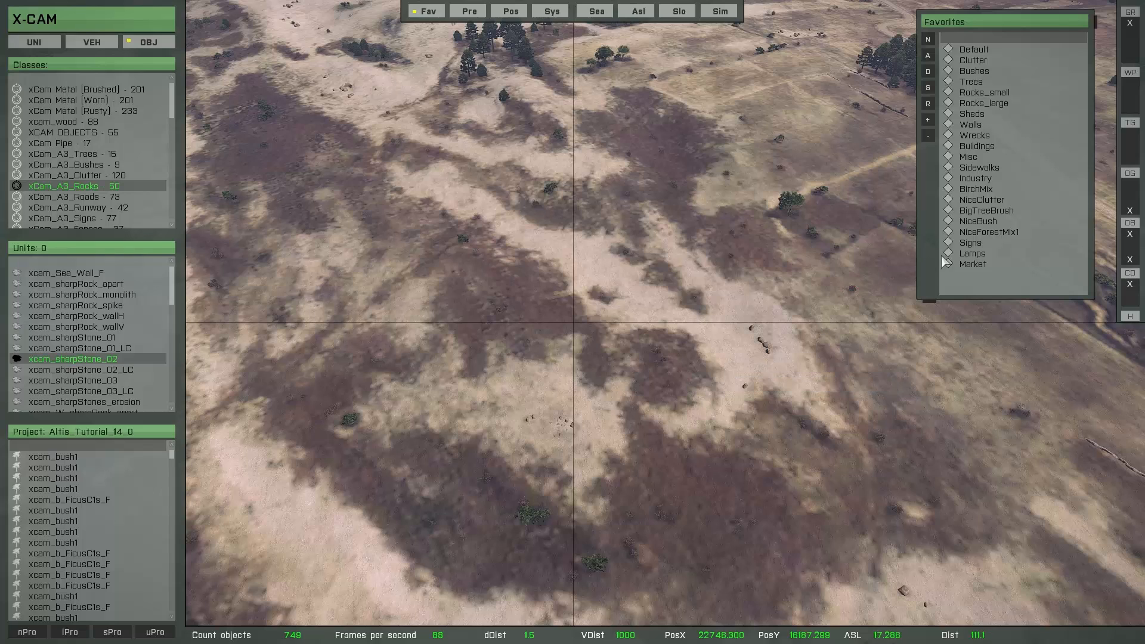
Open the NiceForestMix1 favorite and select all of its objects for brush use, toggling the selection off and on again
double_click(986, 234)
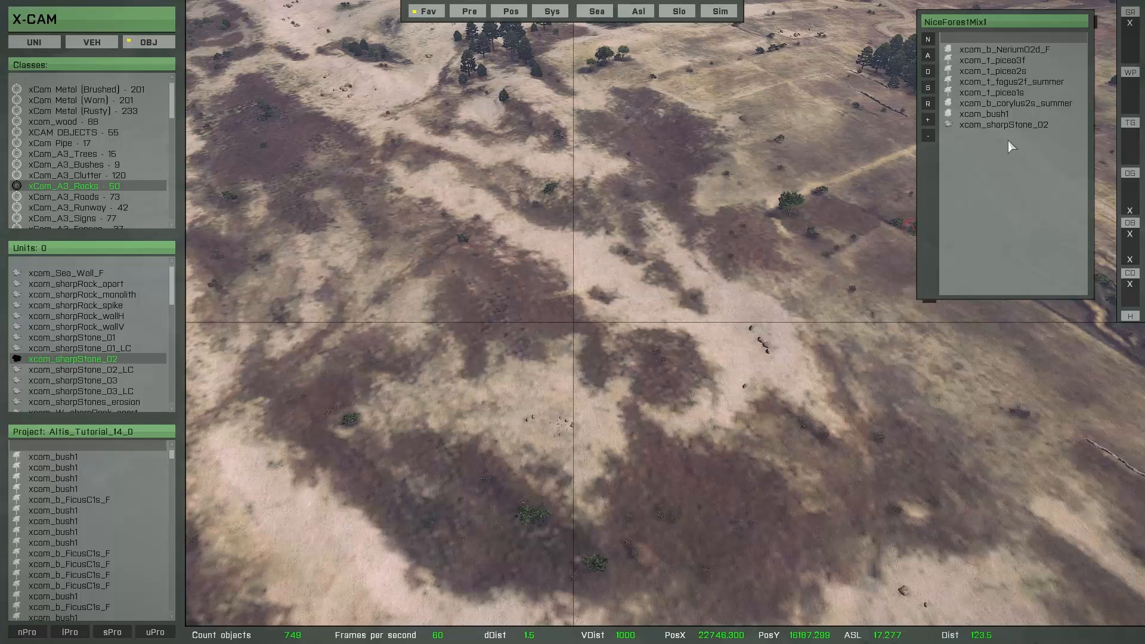
click(928, 89)
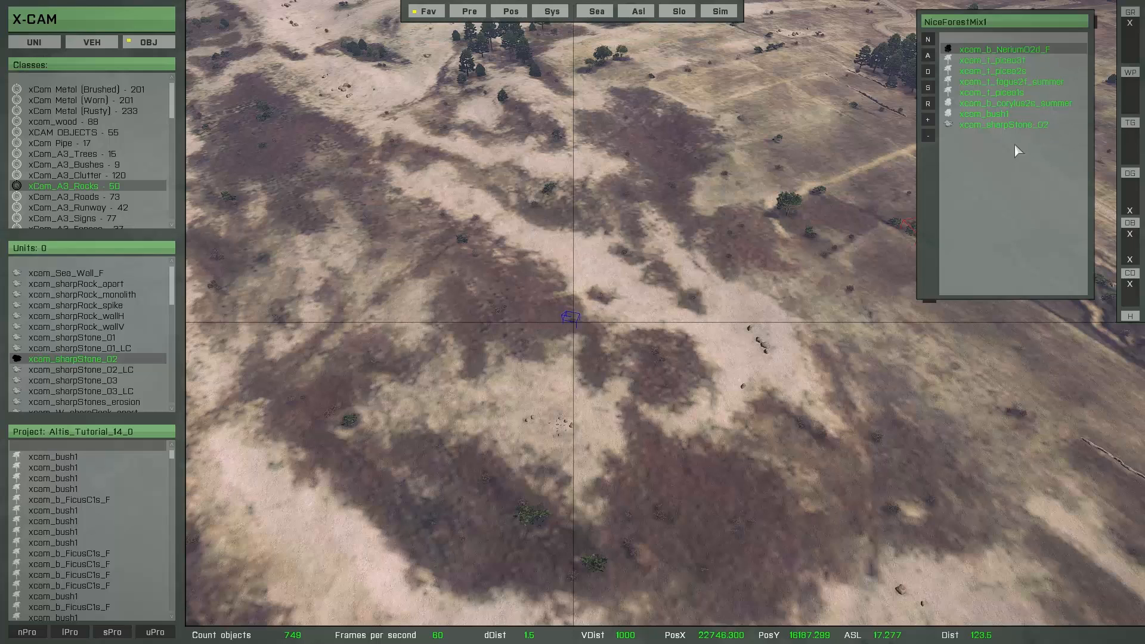
click(929, 89)
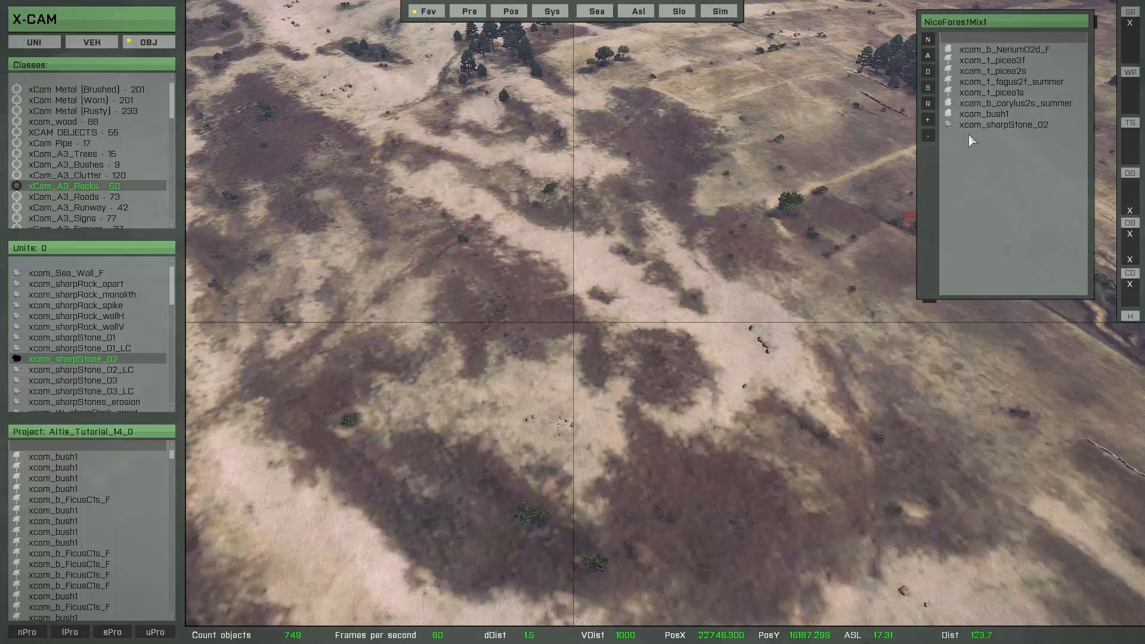
click(930, 88)
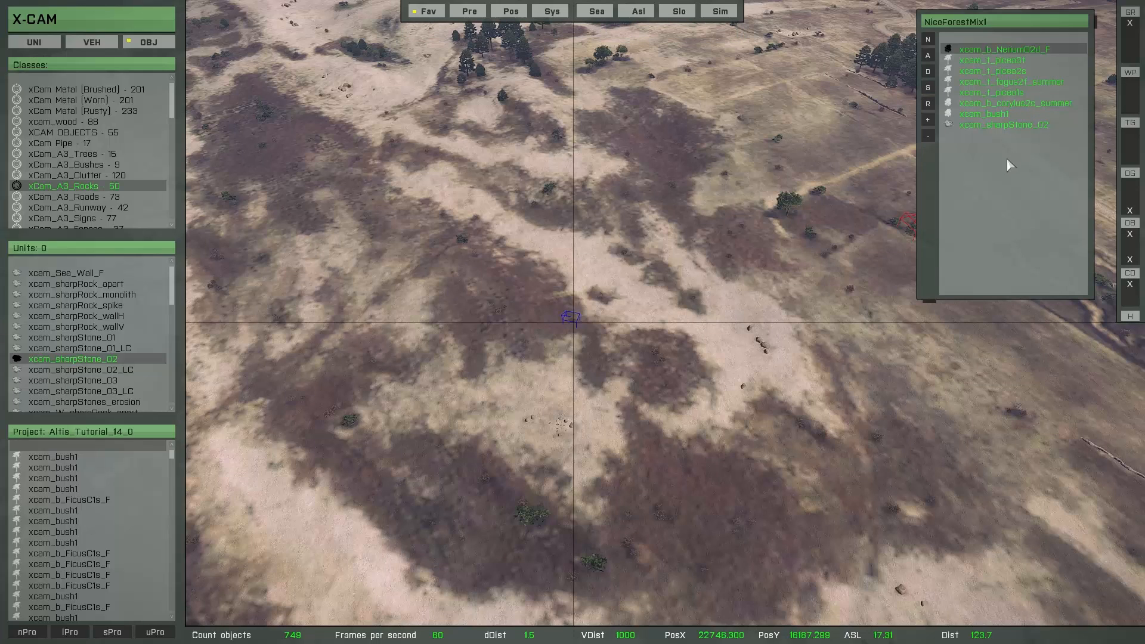
Paint the NiceForestMix1 objects across the dark soil on the slope with the circular brush, using a 13 m range and 2.5 m minimum object distance
key(o)
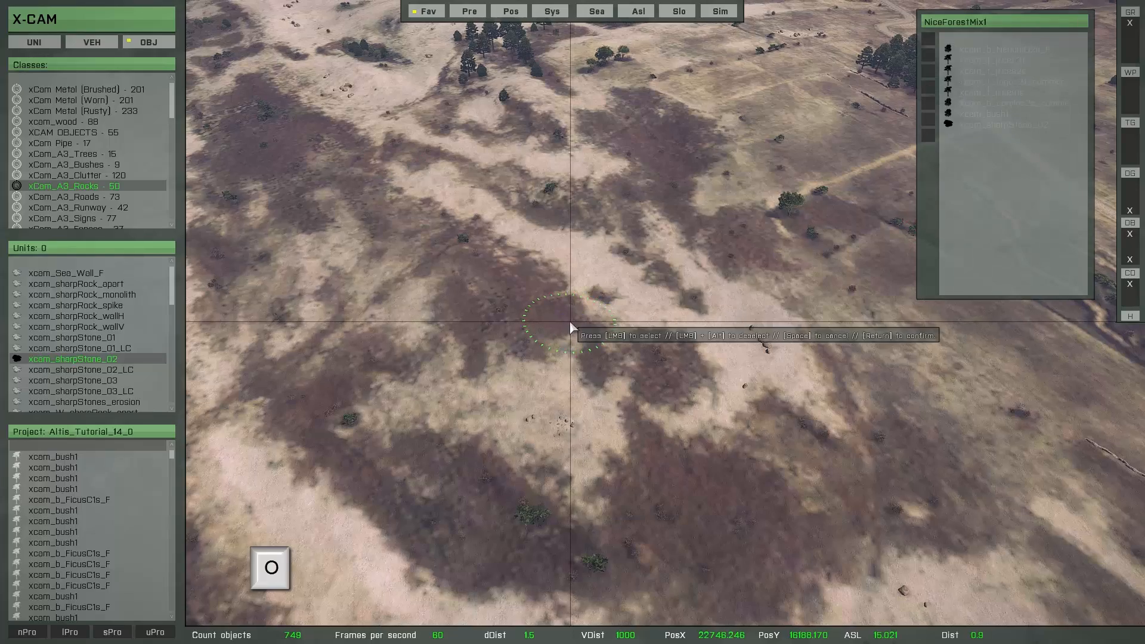
key(w)
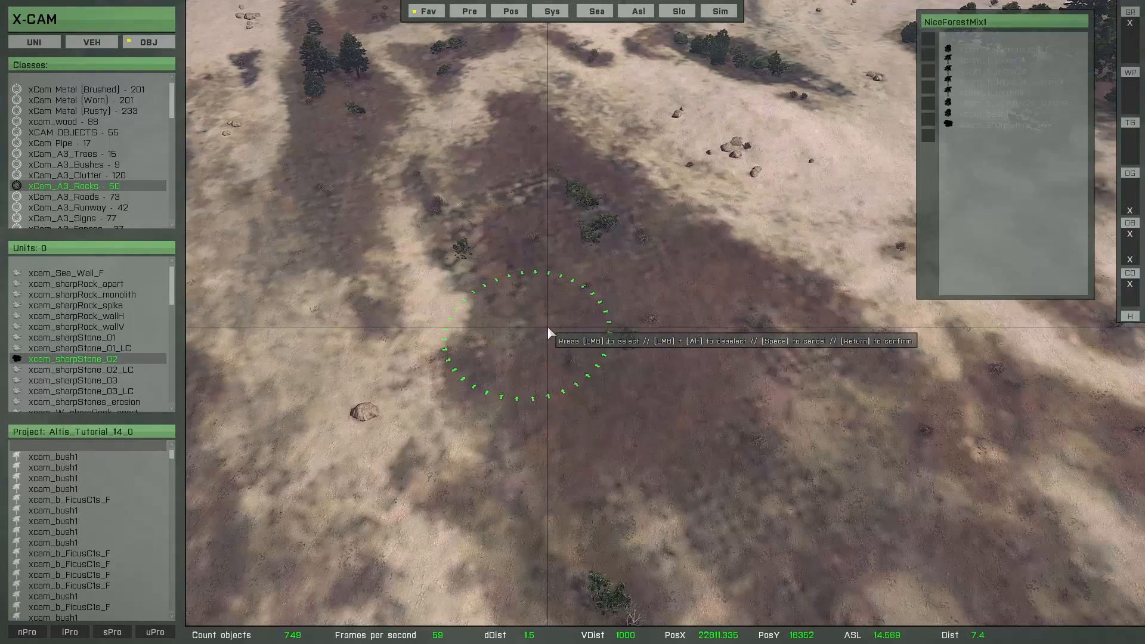
ctrl+scroll(594, 336, up, 2)
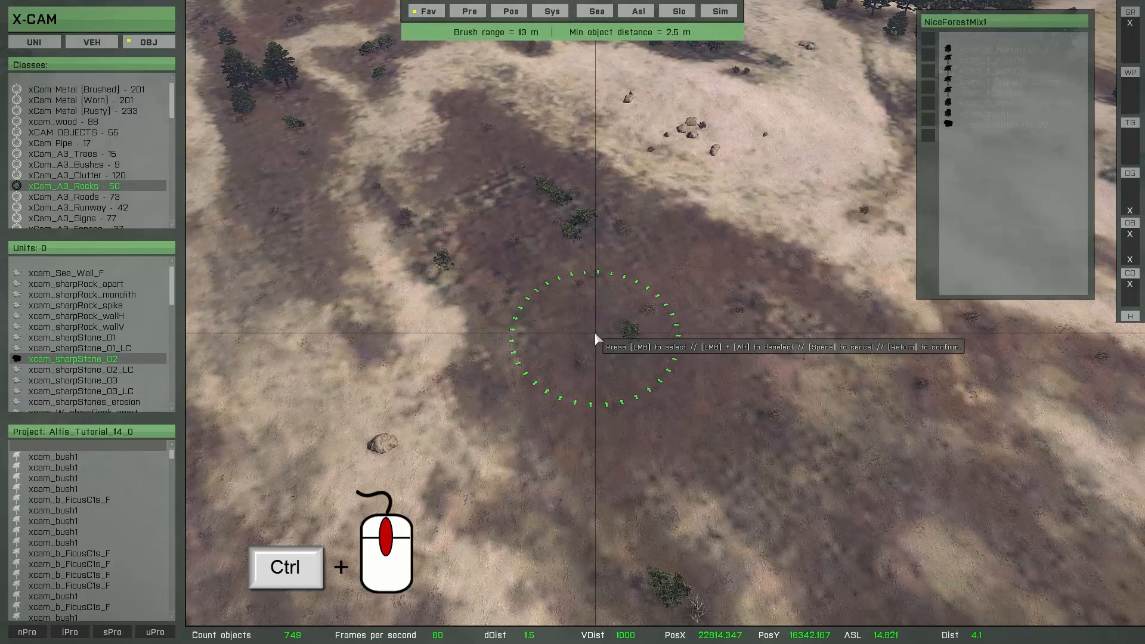
ctrl+scroll(595, 338, up, 1)
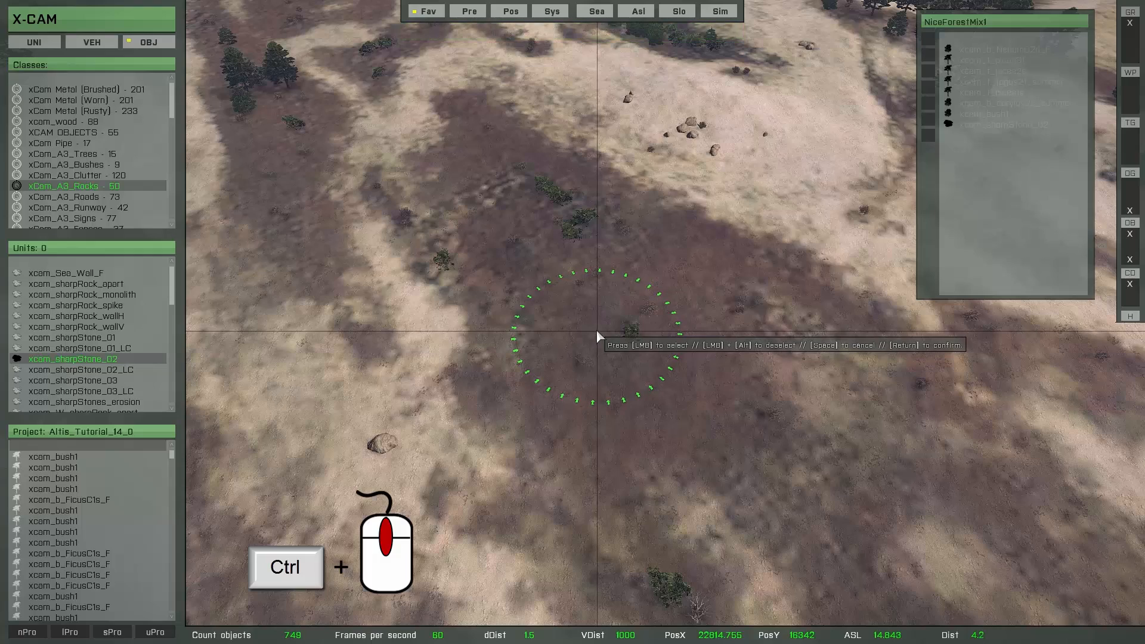
mouse_move(506, 149)
mouse_down()
mouse_move(498, 170)
mouse_move(511, 207)
mouse_move(660, 261)
mouse_move(619, 335)
mouse_move(567, 378)
mouse_move(684, 330)
mouse_move(802, 367)
mouse_move(758, 468)
mouse_move(545, 393)
mouse_move(667, 488)
mouse_up()
mouse_move(665, 483)
right_down()
mouse_move(577, 514)
mouse_move(595, 473)
mouse_move(468, 485)
mouse_move(518, 476)
mouse_move(506, 460)
right_up()
mouse_move(752, 300)
mouse_down()
mouse_move(499, 328)
mouse_move(506, 254)
mouse_move(440, 364)
mouse_up()
Extend the painted forest mix into a long strip along the dark soil down the slope
key(a)
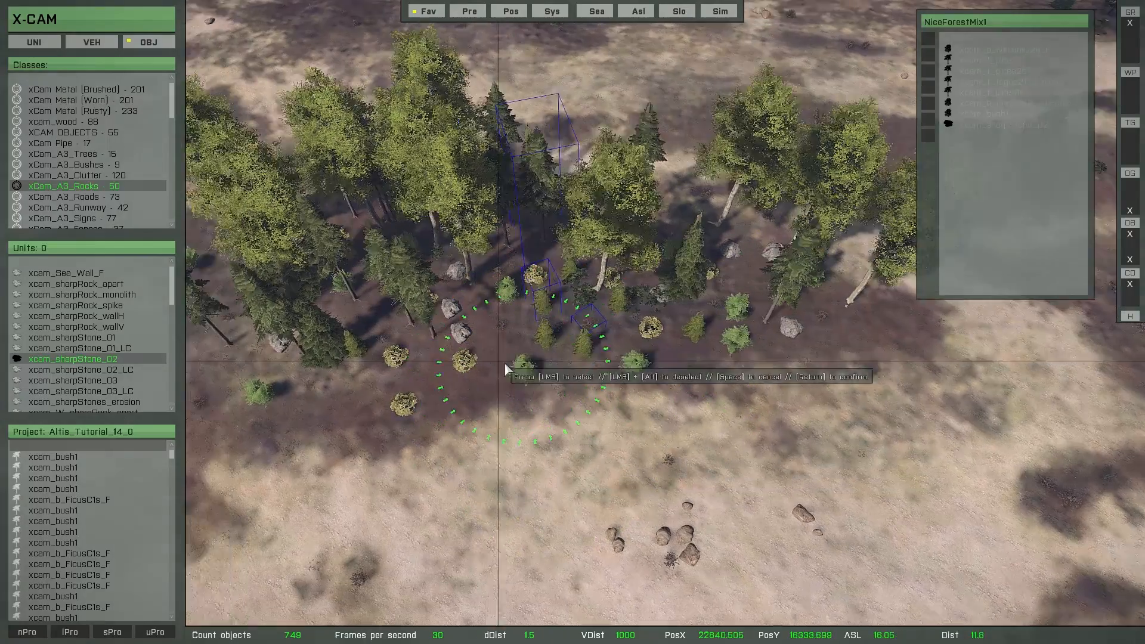
key(s)
mouse_move(442, 204)
mouse_down()
mouse_move(411, 102)
mouse_move(325, 115)
mouse_move(516, 330)
mouse_move(427, 353)
mouse_move(391, 261)
mouse_move(547, 393)
mouse_up()
key(a)
key(s)
key(a)
right_drag(547, 393, 616, 355)
key(s)
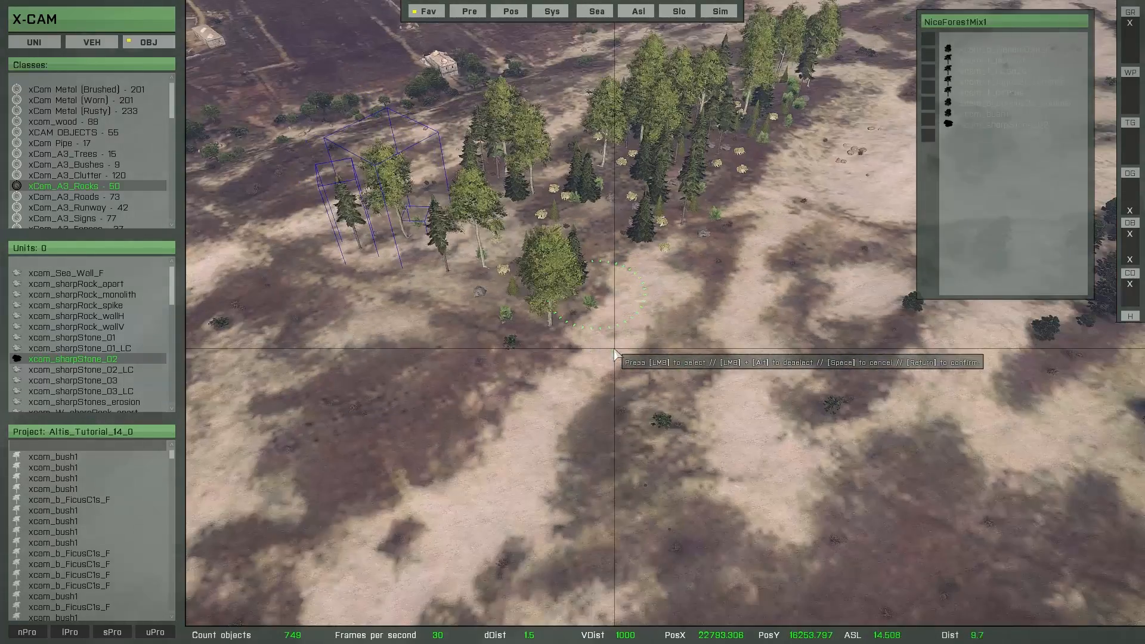
key(w)
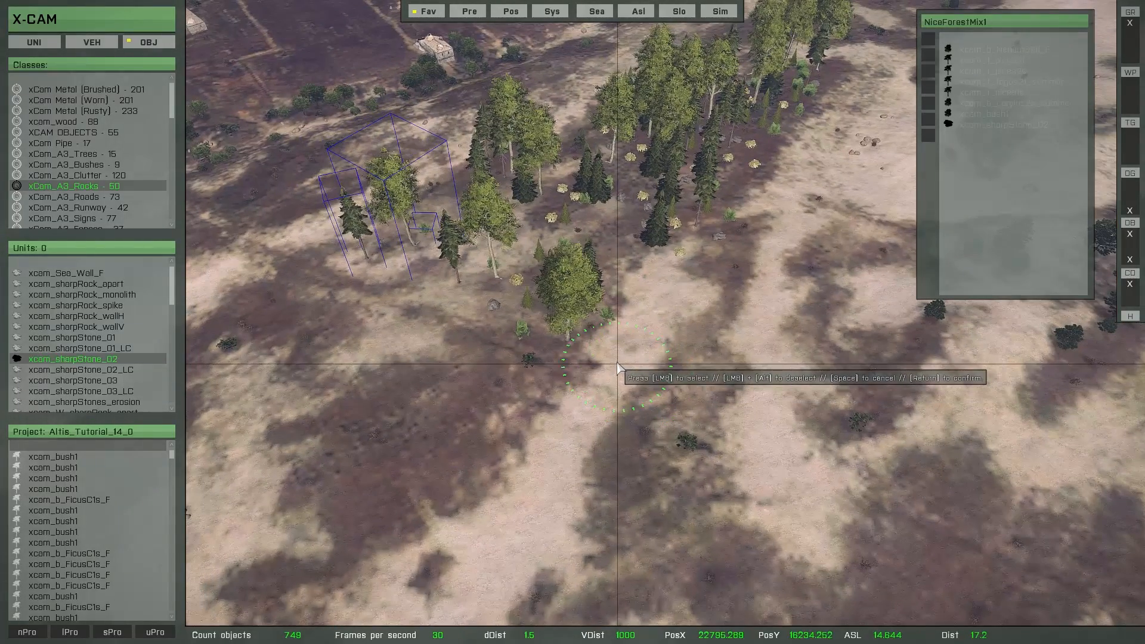
Erase the objects at the near end of the strip, repaint there with a 22 m brush range and 4 m minimum distance, and confirm
mouse_move(535, 304)
alt+mouse_down()
mouse_move(469, 243)
mouse_move(409, 261)
mouse_move(448, 295)
alt+mouse_up()
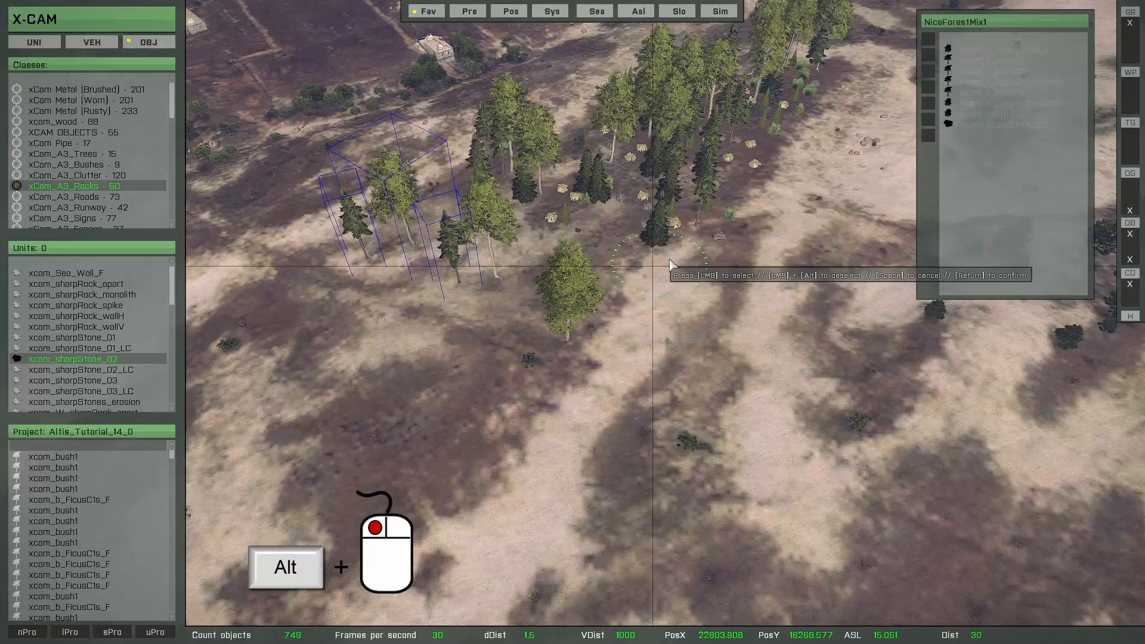
mouse_move(699, 246)
alt+mouse_down()
mouse_move(664, 209)
mouse_move(446, 254)
mouse_move(426, 288)
alt+mouse_up()
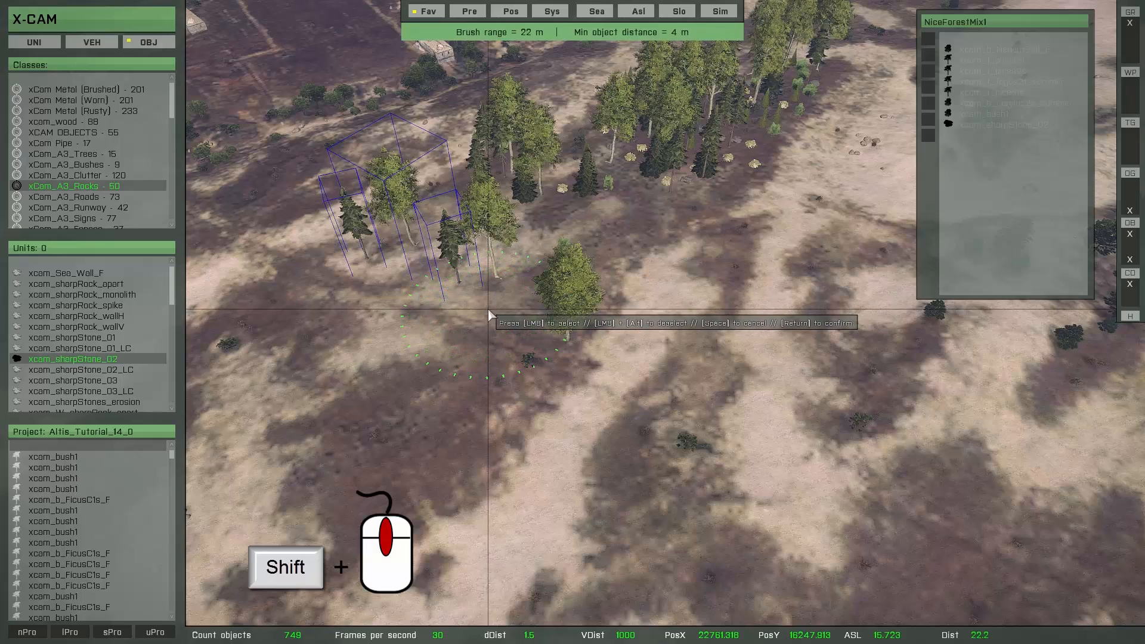
mouse_move(527, 339)
alt+mouse_down()
mouse_move(489, 275)
mouse_move(362, 226)
mouse_move(517, 265)
mouse_move(568, 245)
mouse_move(515, 325)
mouse_move(525, 301)
mouse_move(677, 230)
mouse_move(570, 255)
alt+mouse_up()
key(Return)
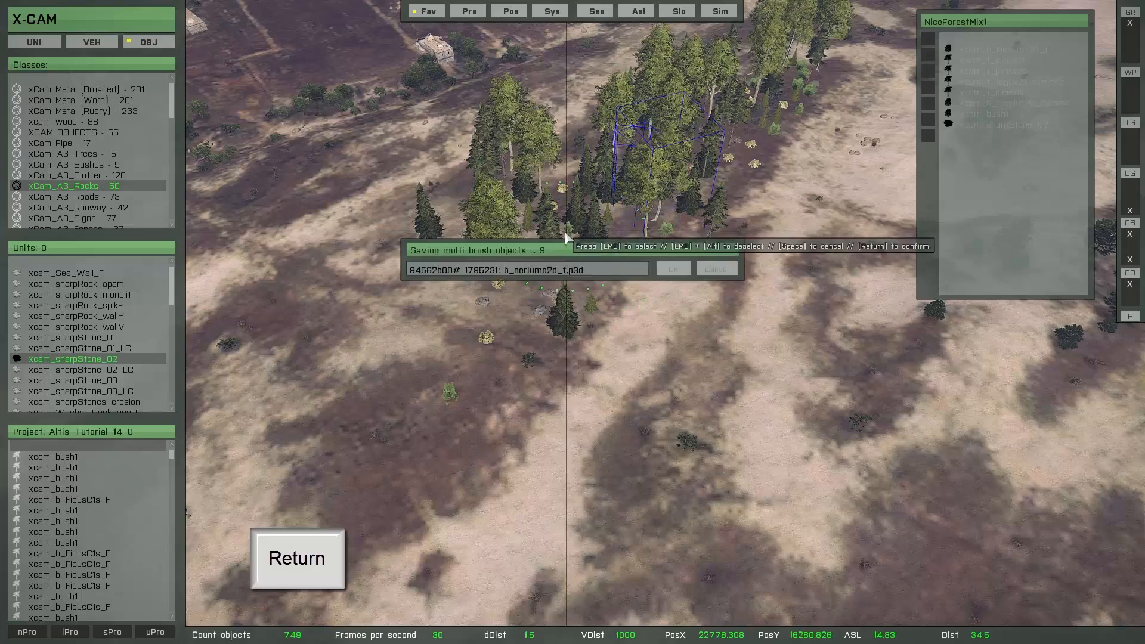
On the open ground below the forest, set the dynamic brush count of xcam_t_fagus2f_summer to 0 and check the counts of the spruce objects
key(s)
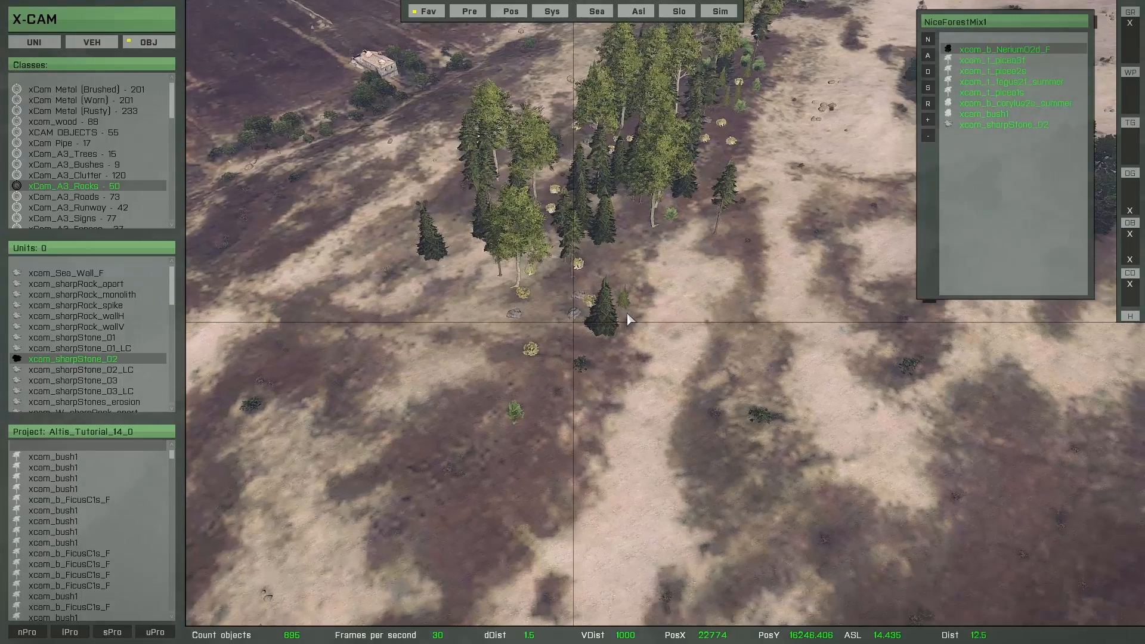
key(a)
key(z)
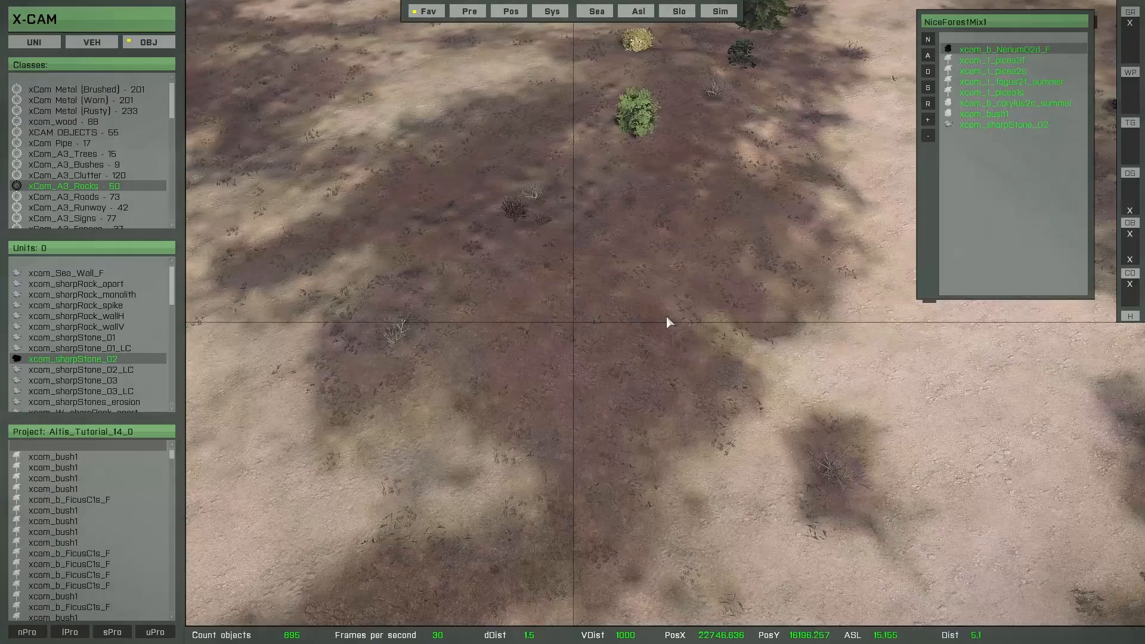
right_drag(667, 317, 723, 266)
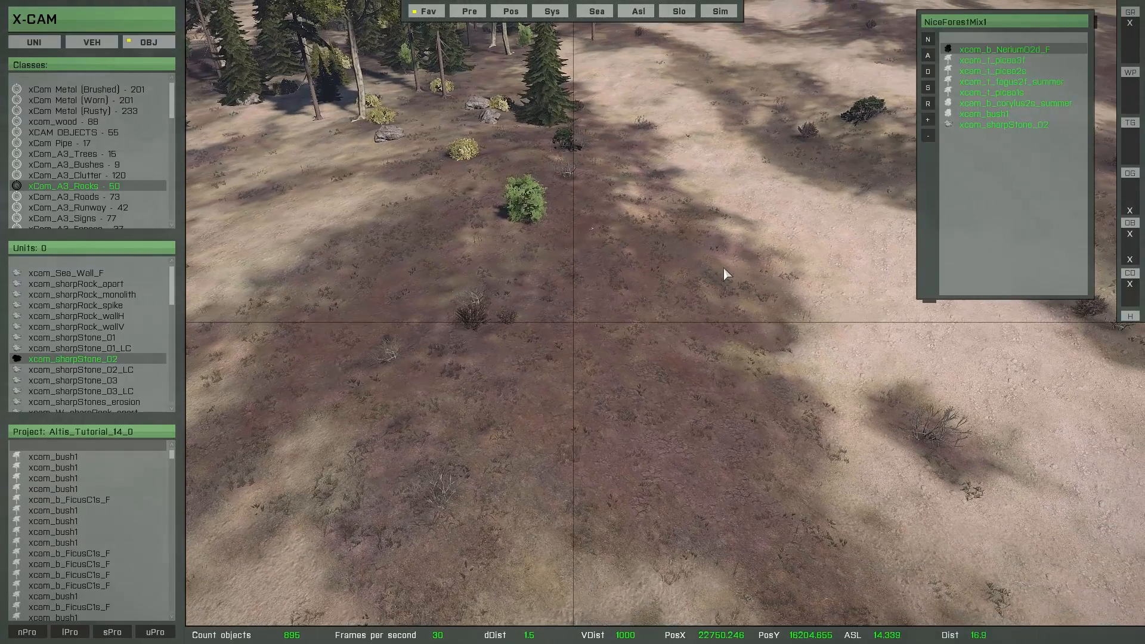
double_click(973, 62)
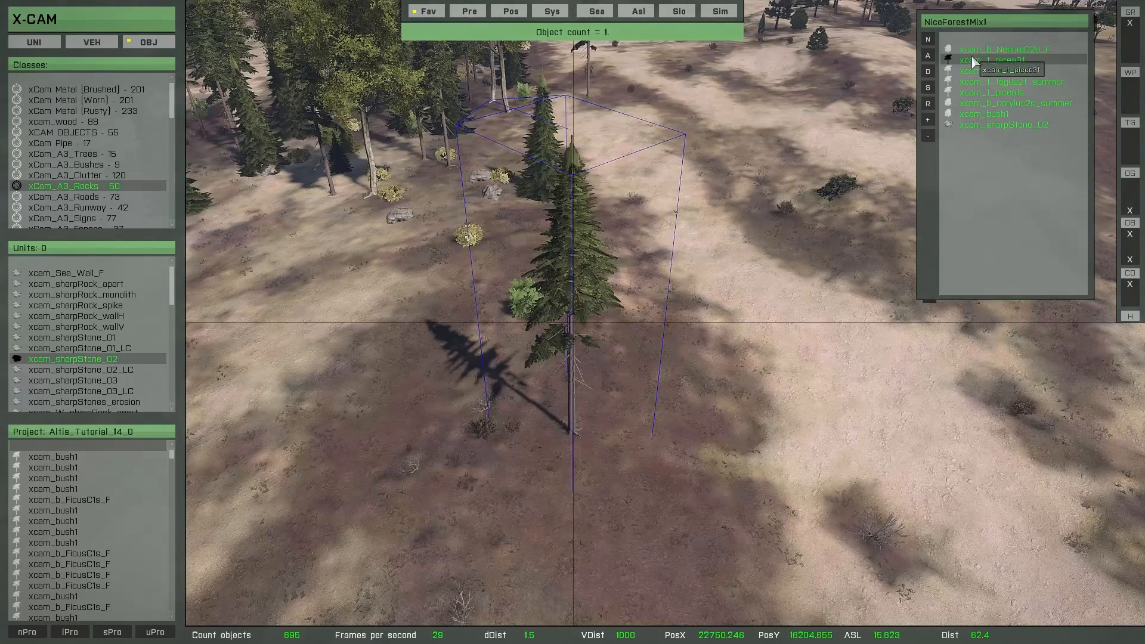
double_click(972, 51)
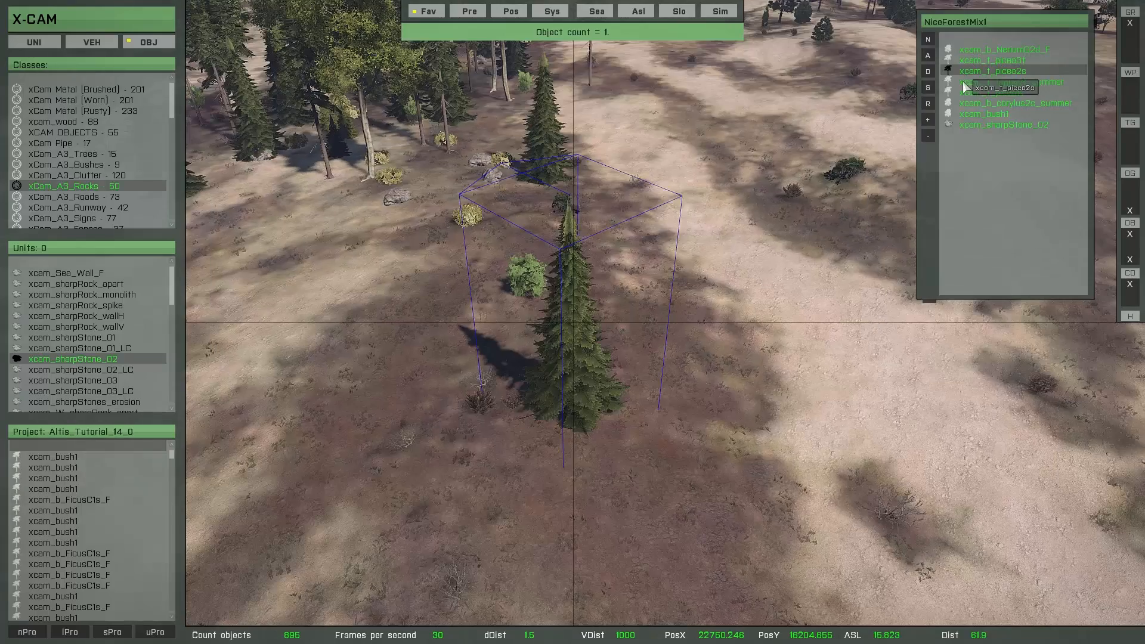
double_click(967, 82)
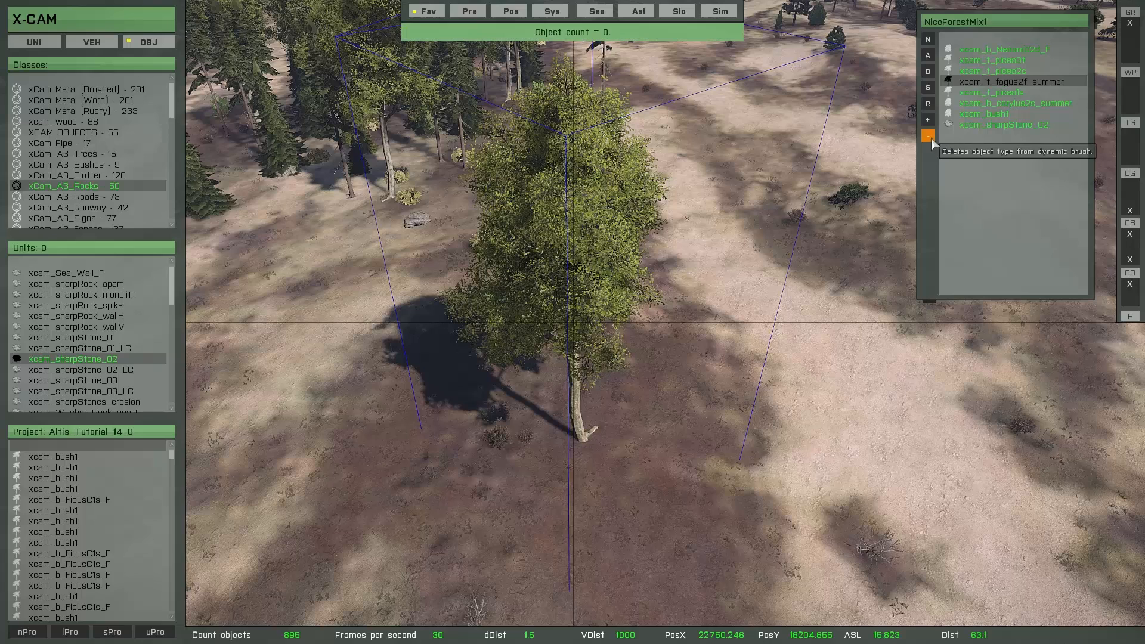
click(991, 93)
click(983, 93)
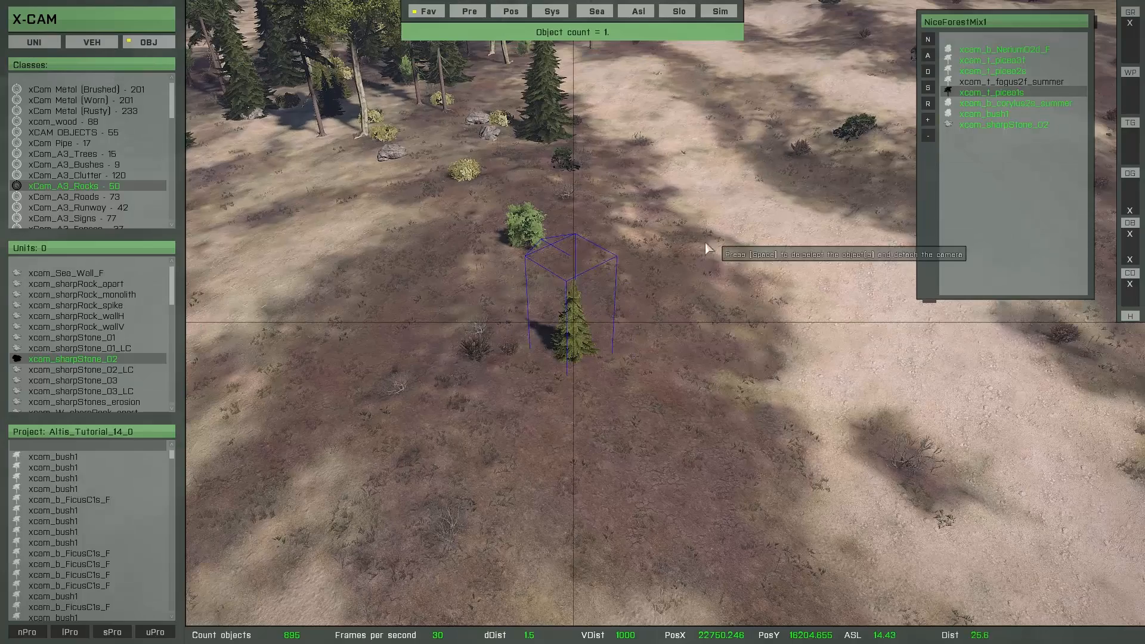
Try to paint the reduced forest mix below the strip with the circular brush at an 8 m range and 4 m minimum object distance
key(o)
shift+scroll(622, 330, up, 1)
shift+scroll(623, 333, down, 4)
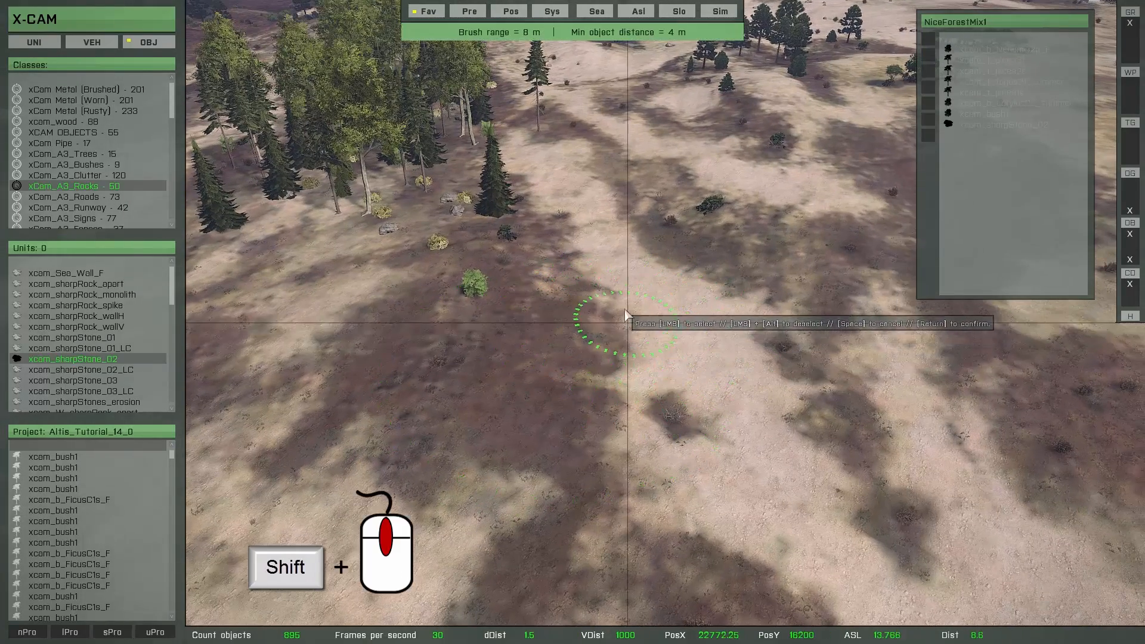
key(w)
mouse_move(591, 170)
mouse_down()
mouse_move(618, 249)
mouse_move(695, 278)
mouse_move(743, 378)
mouse_move(865, 370)
mouse_move(879, 449)
mouse_move(731, 476)
mouse_move(560, 256)
mouse_move(286, 302)
mouse_move(426, 304)
mouse_move(466, 393)
mouse_move(539, 311)
mouse_move(507, 410)
mouse_move(707, 431)
mouse_move(857, 331)
mouse_move(750, 449)
mouse_move(883, 477)
mouse_move(747, 467)
mouse_up()
key(d)
key(s)
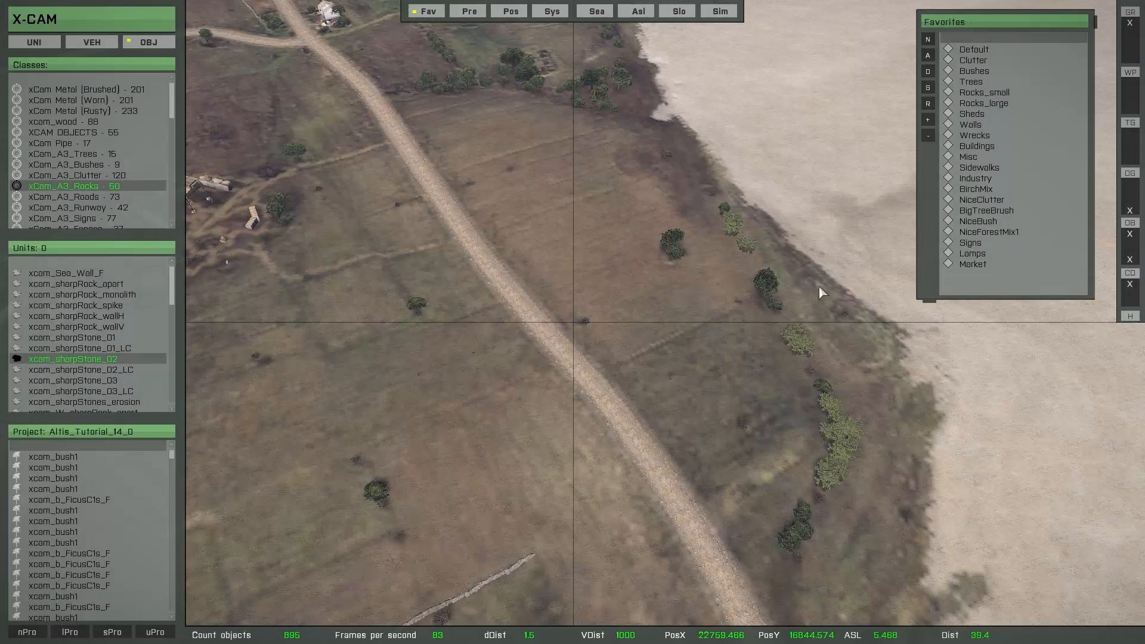
Select all BirchMix favorite objects for brush use, paint a birch forest around the dirt road near the shore with the circular brush, and confirm it
click(975, 190)
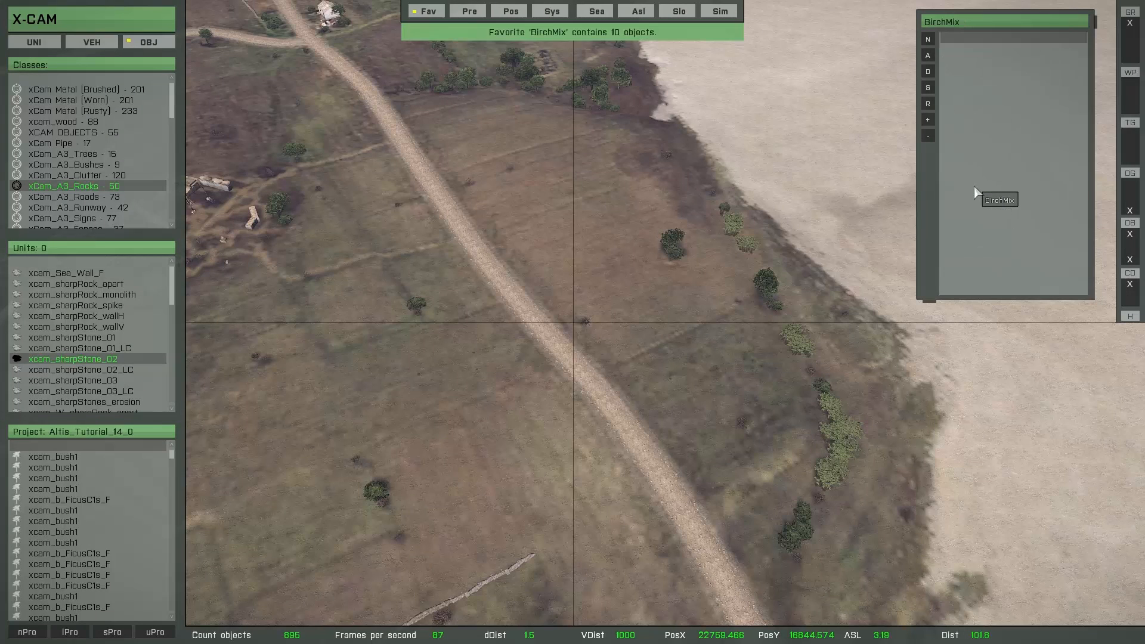
click(928, 89)
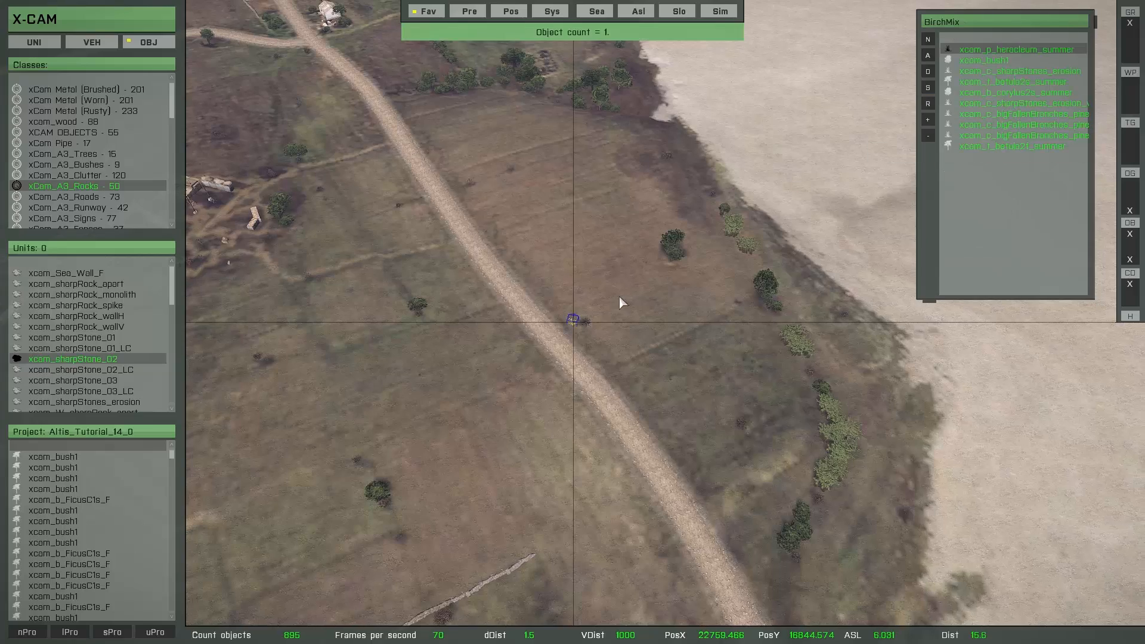
key(o)
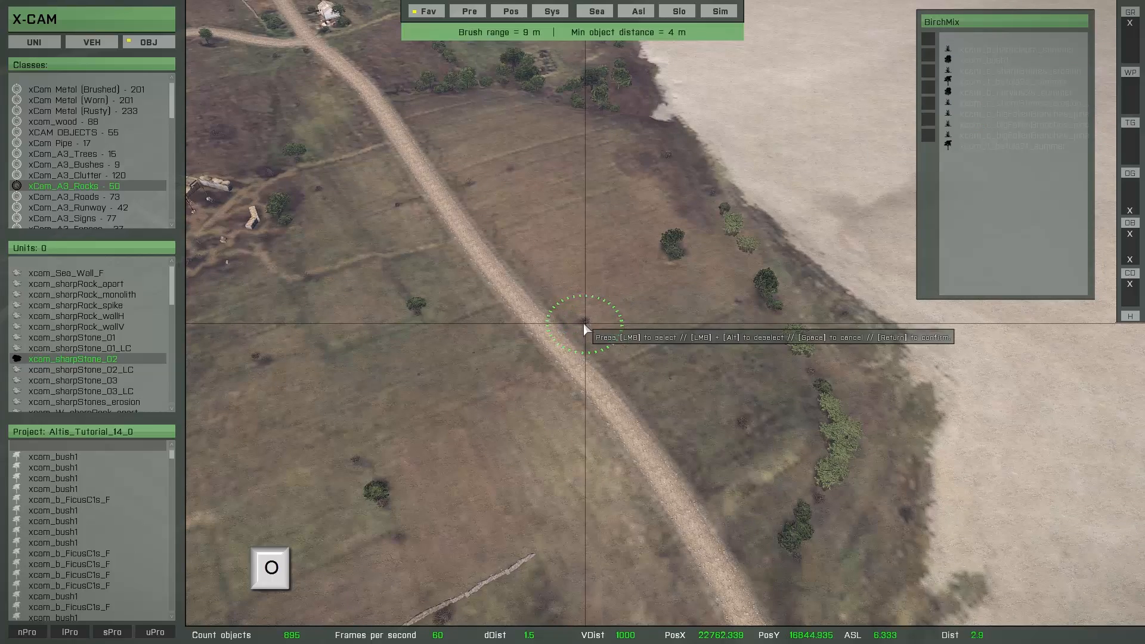
key(w)
mouse_move(514, 284)
mouse_down()
mouse_move(518, 255)
mouse_move(710, 319)
mouse_move(567, 337)
mouse_move(457, 262)
mouse_move(720, 392)
mouse_move(686, 212)
mouse_move(761, 462)
mouse_move(603, 230)
mouse_move(813, 406)
mouse_move(717, 160)
mouse_move(485, 96)
mouse_move(662, 304)
mouse_move(746, 305)
mouse_move(811, 402)
mouse_move(695, 391)
mouse_move(670, 376)
mouse_up()
key(s)
scroll(686, 212, up, 4)
key(Return)
Fly down among the new birches, place the player there, and leave the camera
key(w)
mouse_move(669, 376)
right_down()
mouse_move(698, 308)
mouse_move(641, 396)
right_up()
key(w)
key(w)
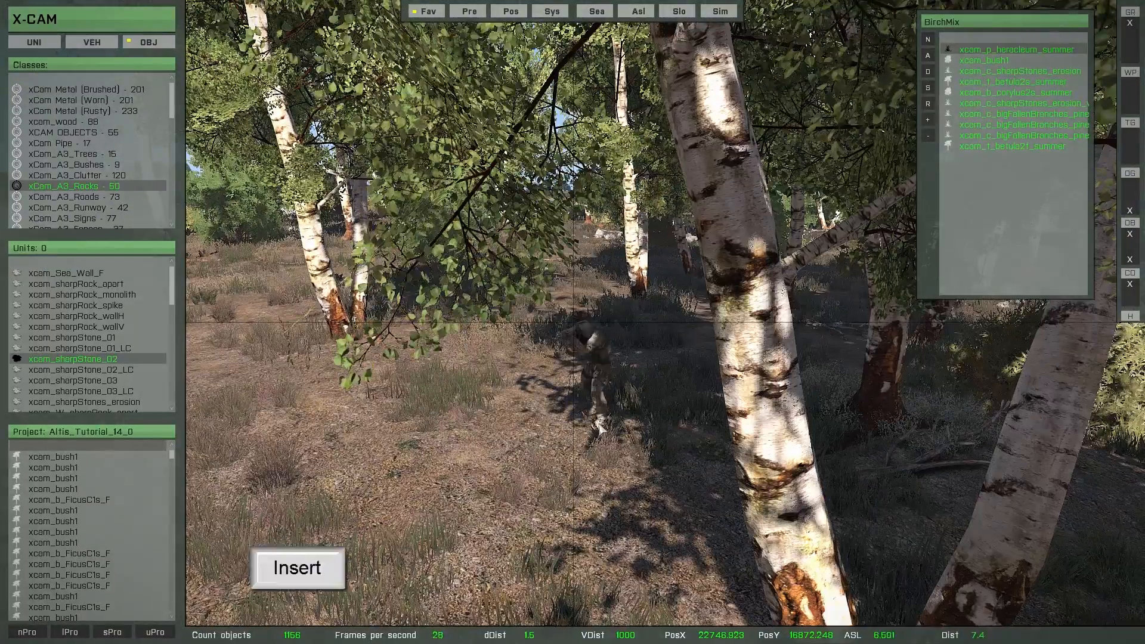
key(Escape)
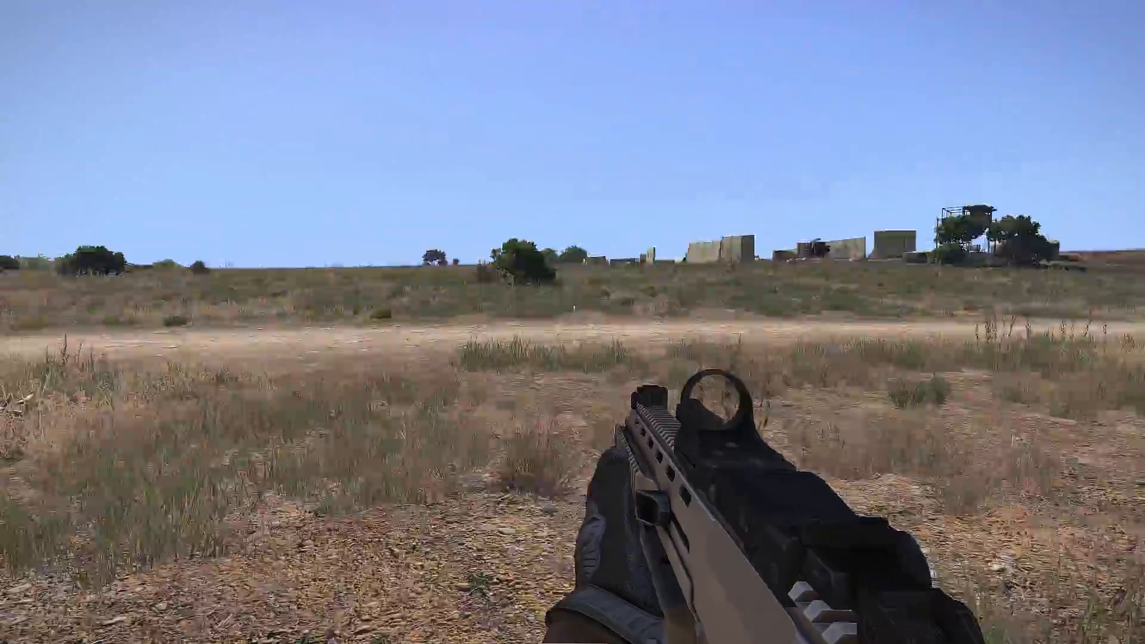
key(w)
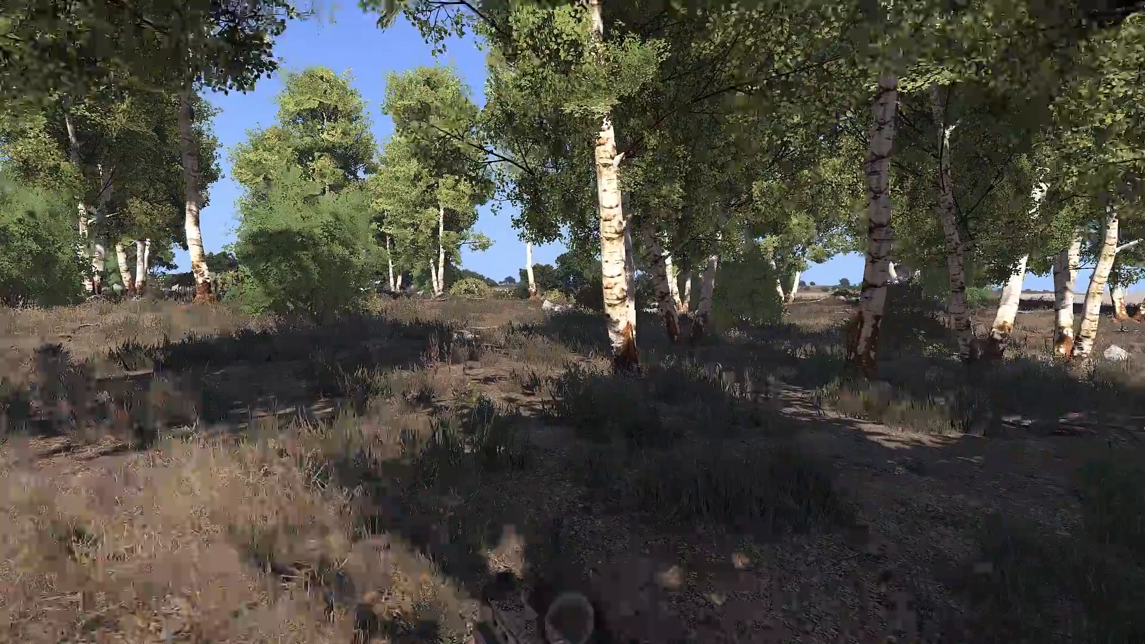
key(w)
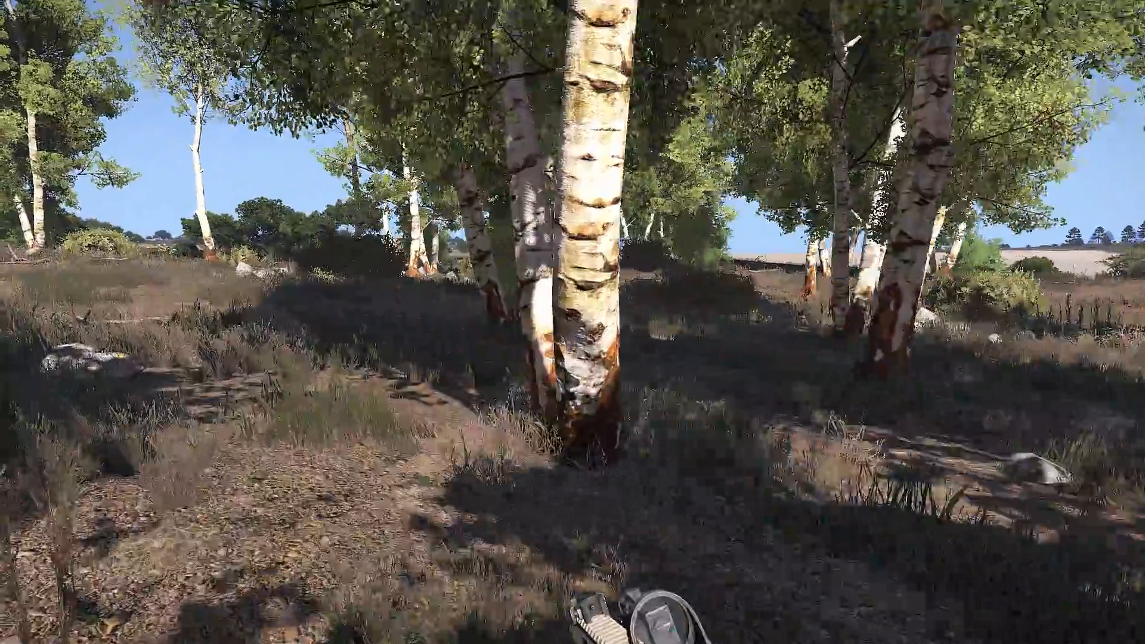
key(w)
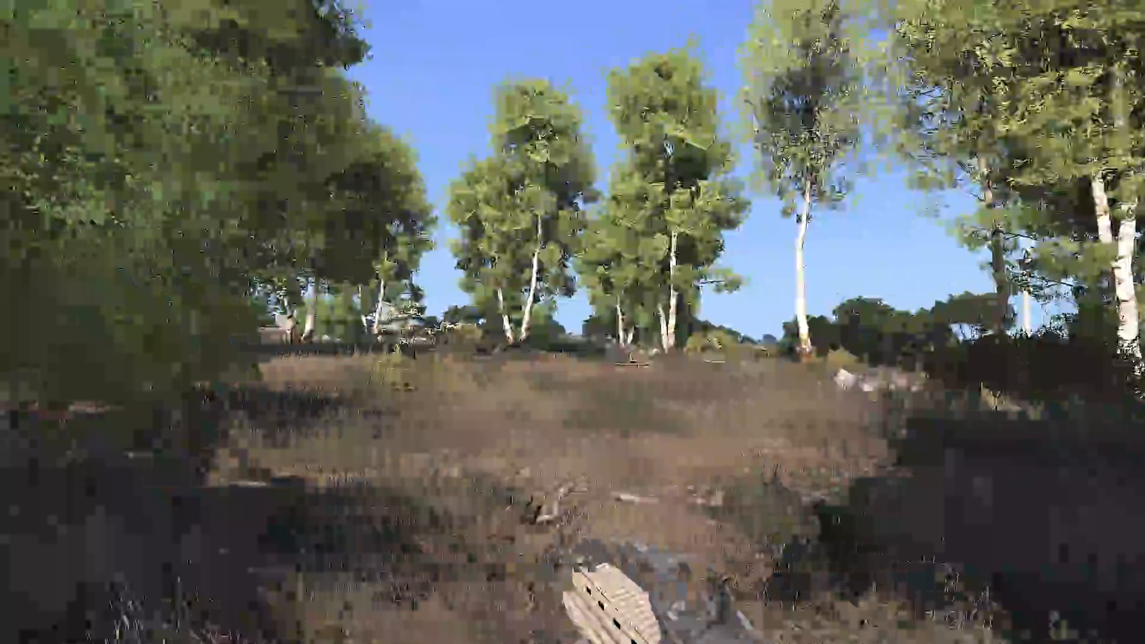
key(w)
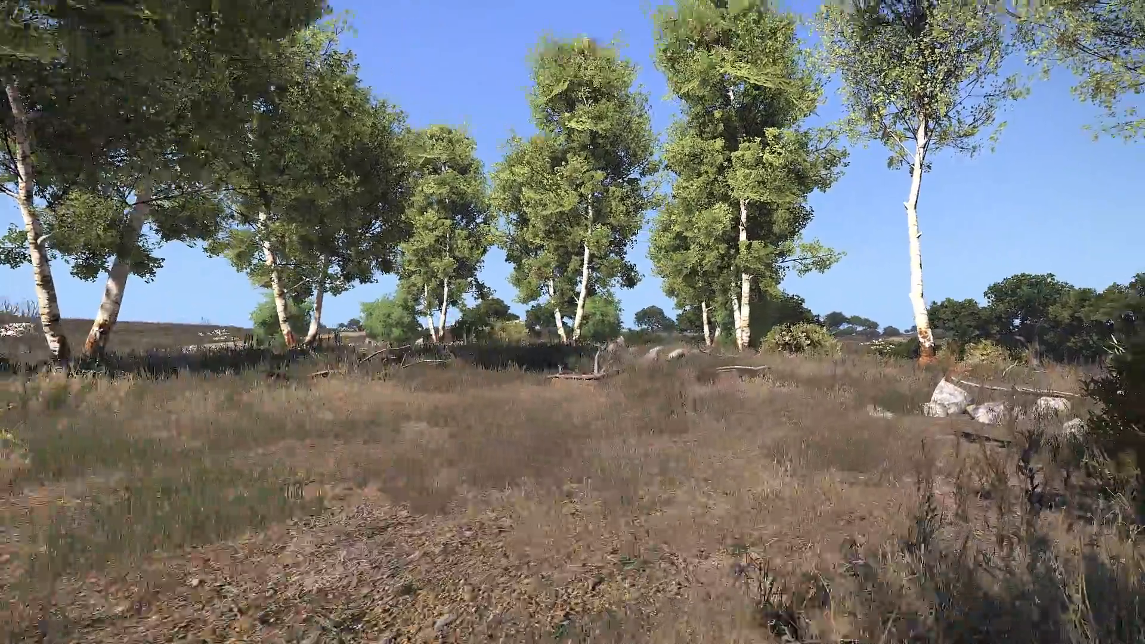
key(w)
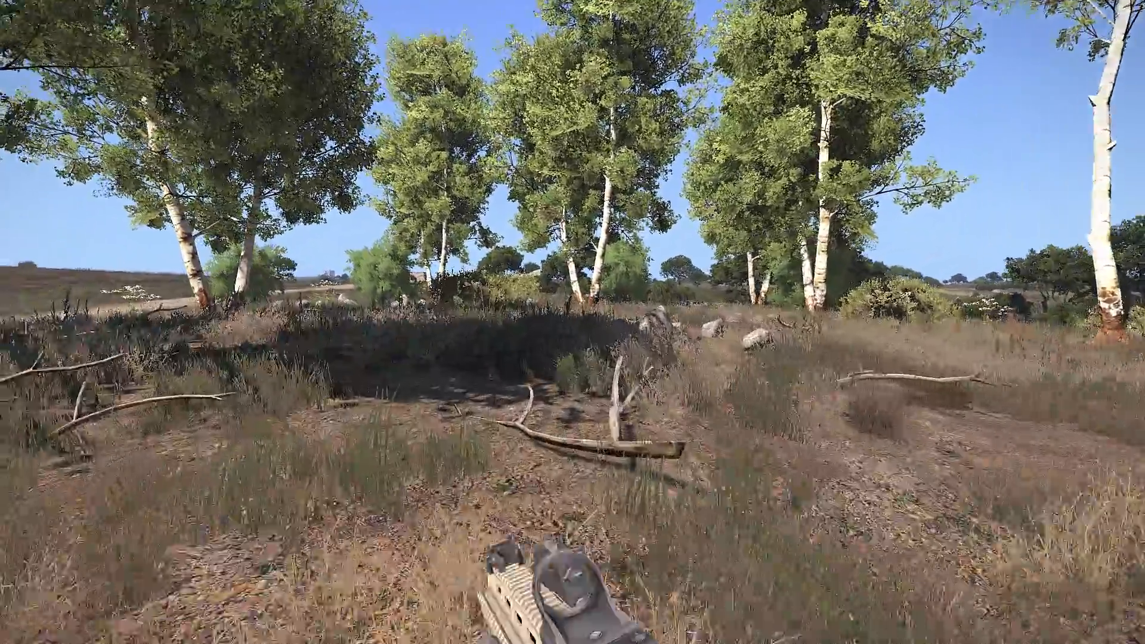